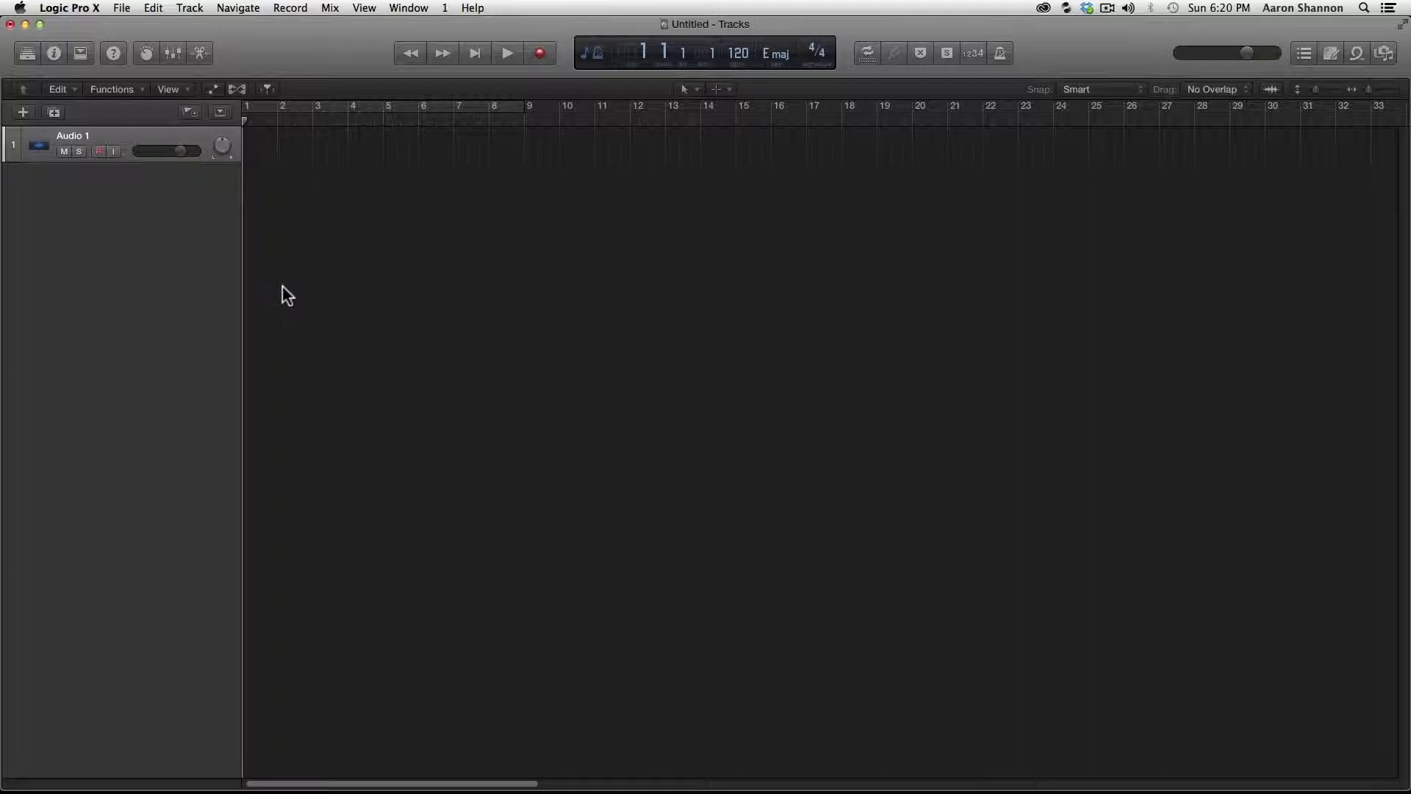
Leave the empty Logic project and switch to Finder with Cmd+Tab.
key(super+Tab)
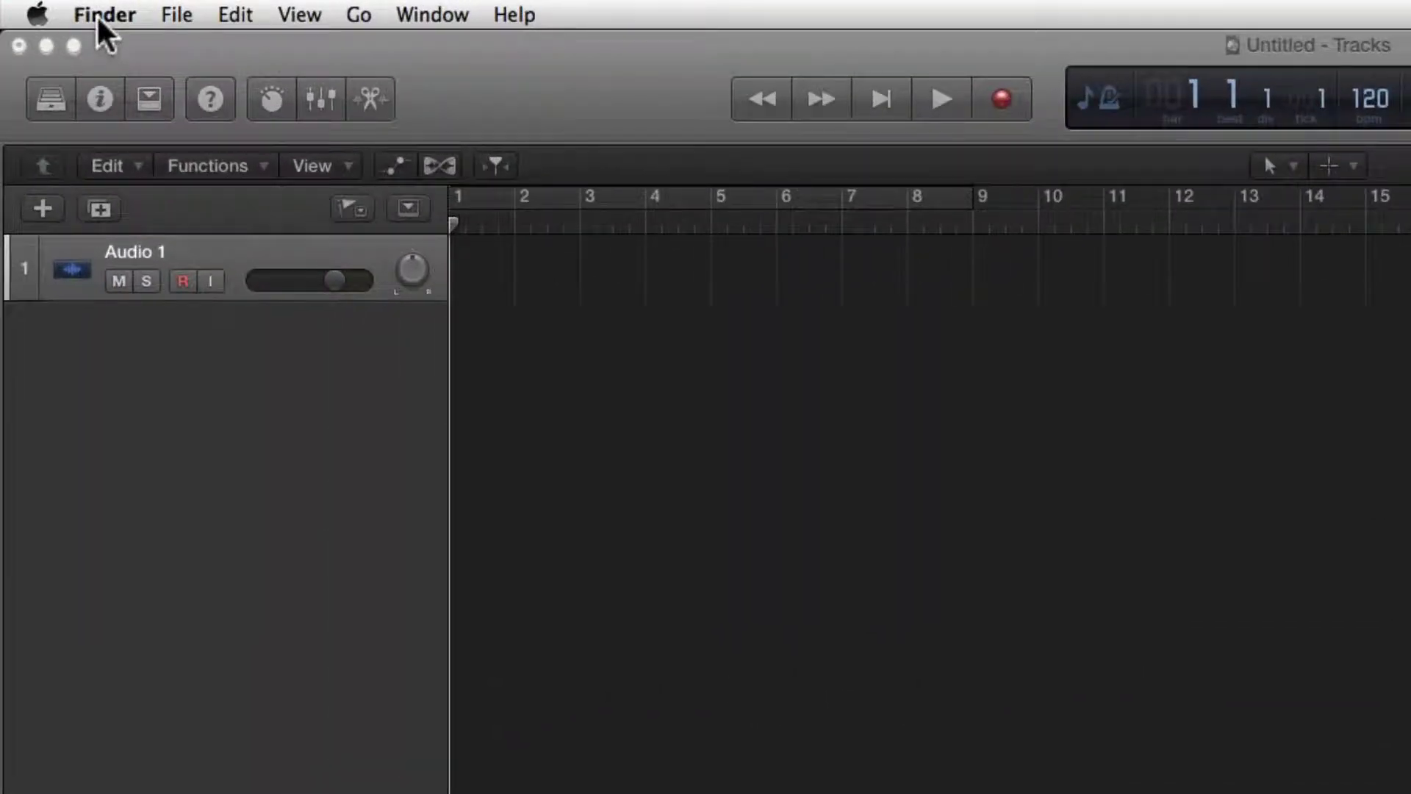
Open a new Finder window at JUMPDRIVE > Junk > Motown 125 bpm.
click(178, 15)
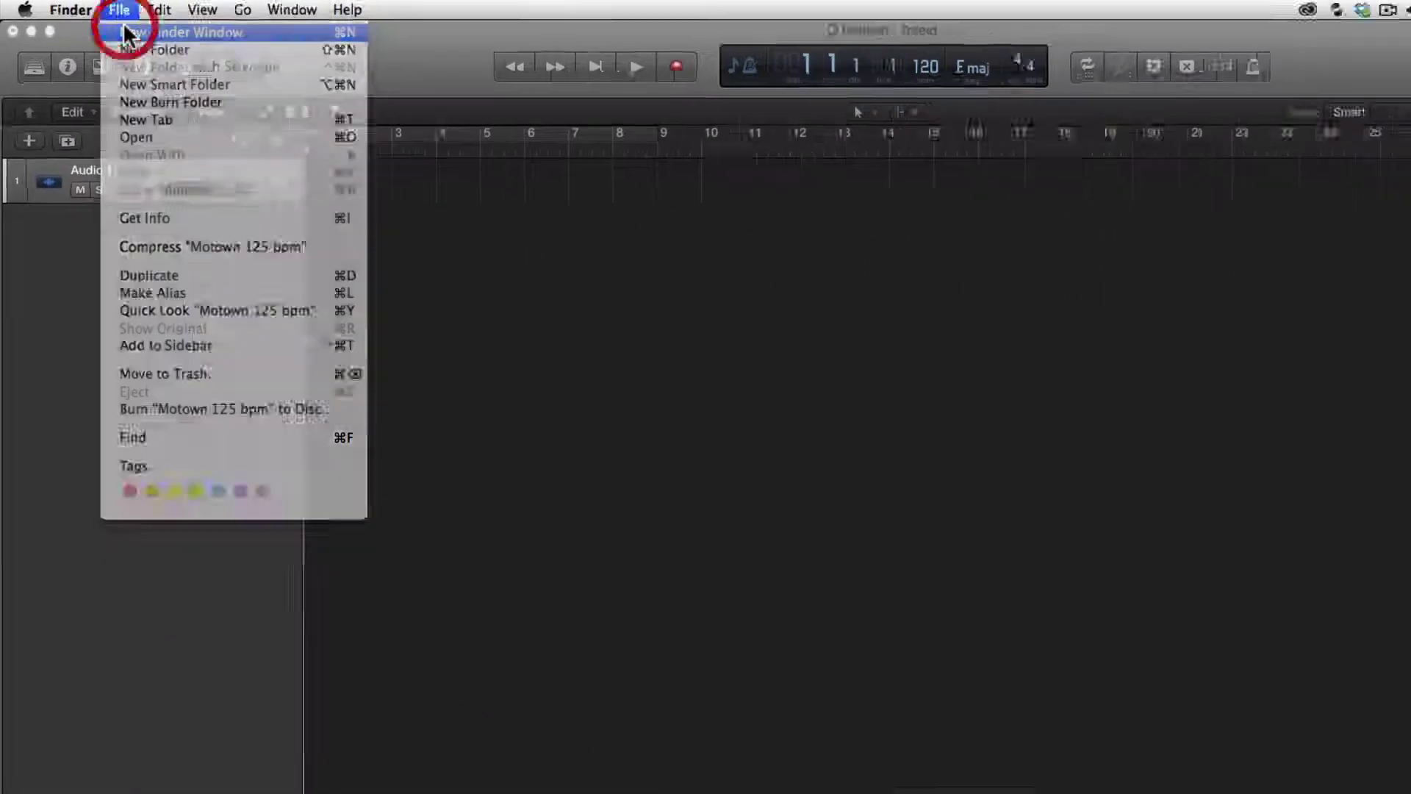
click(127, 33)
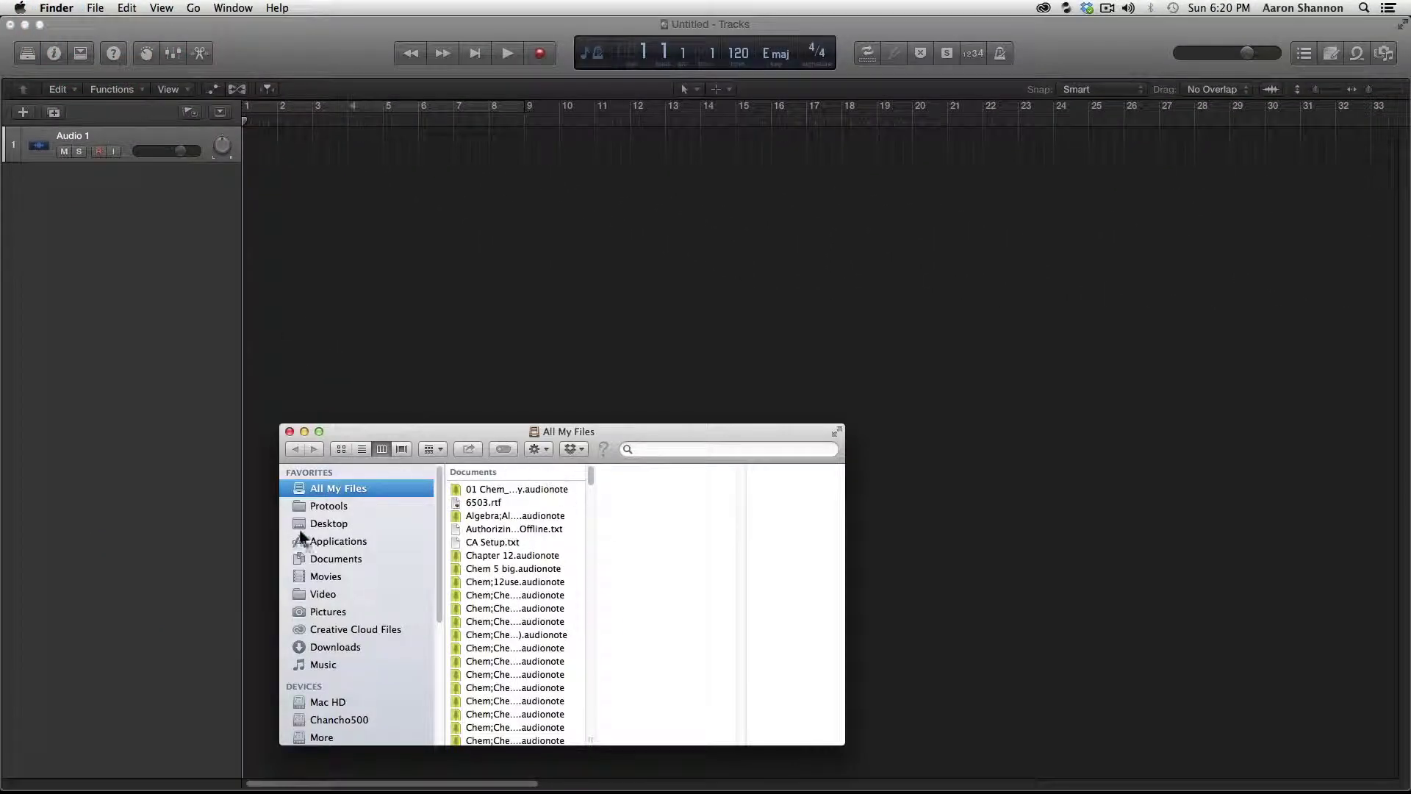
scroll(413, 609, down, 3)
scroll(413, 611, down, 4)
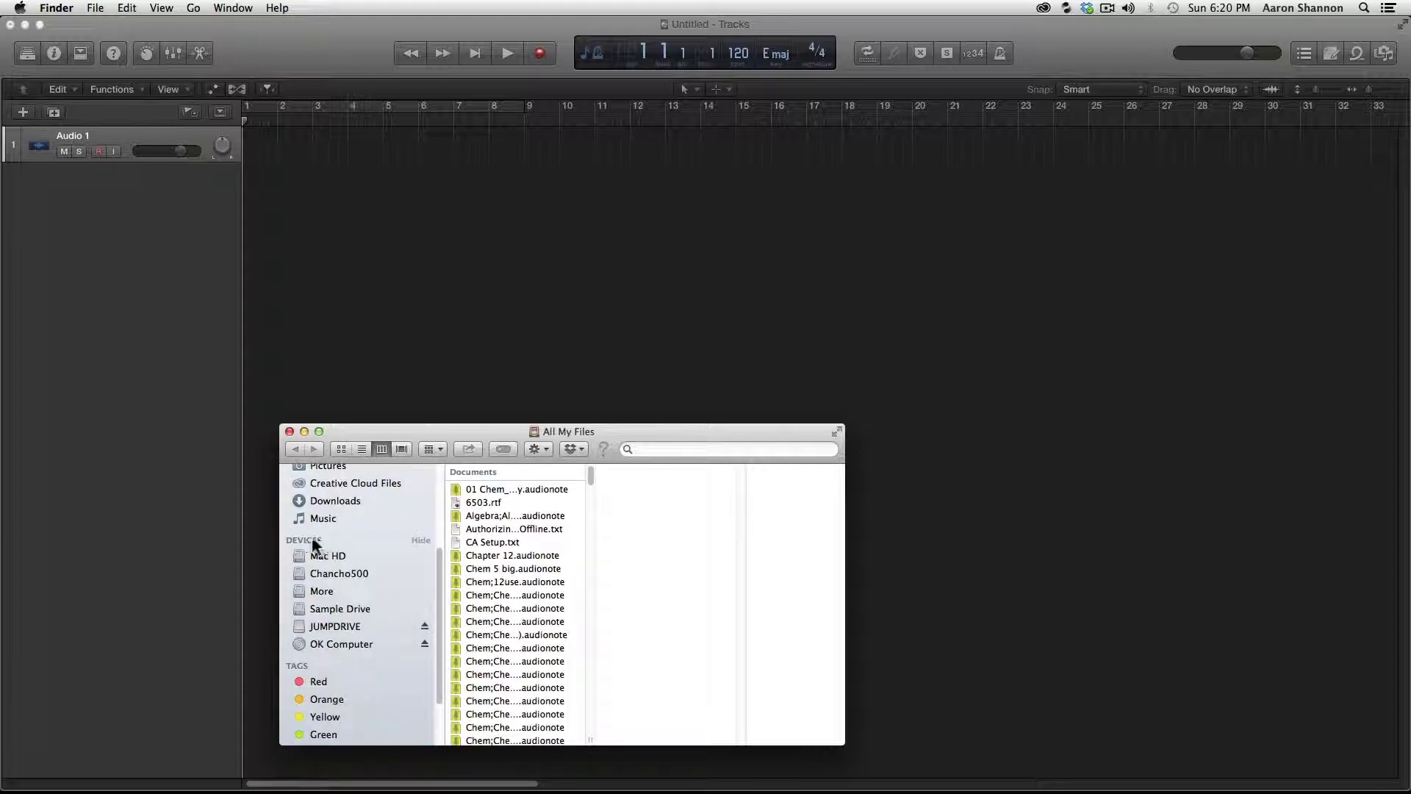
click(342, 626)
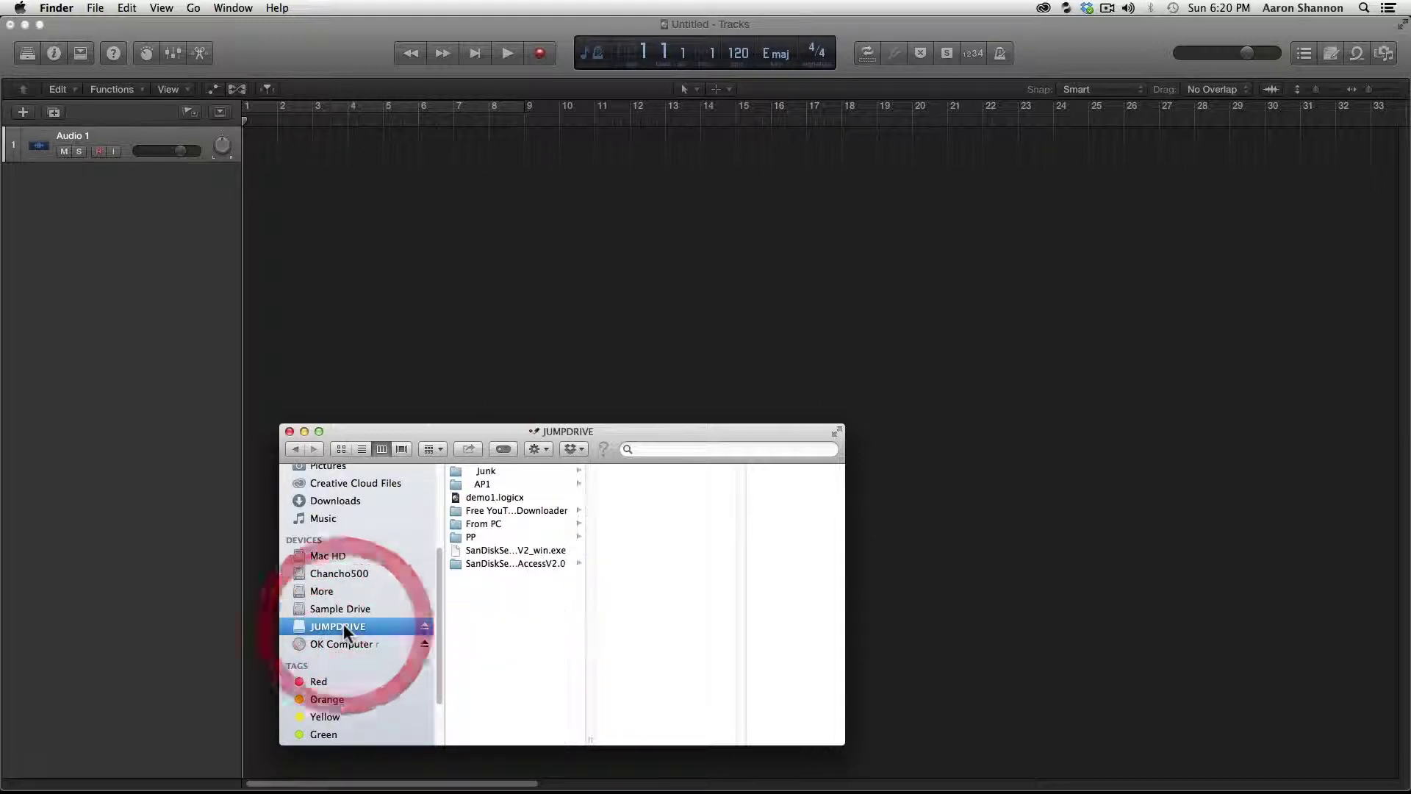
click(492, 471)
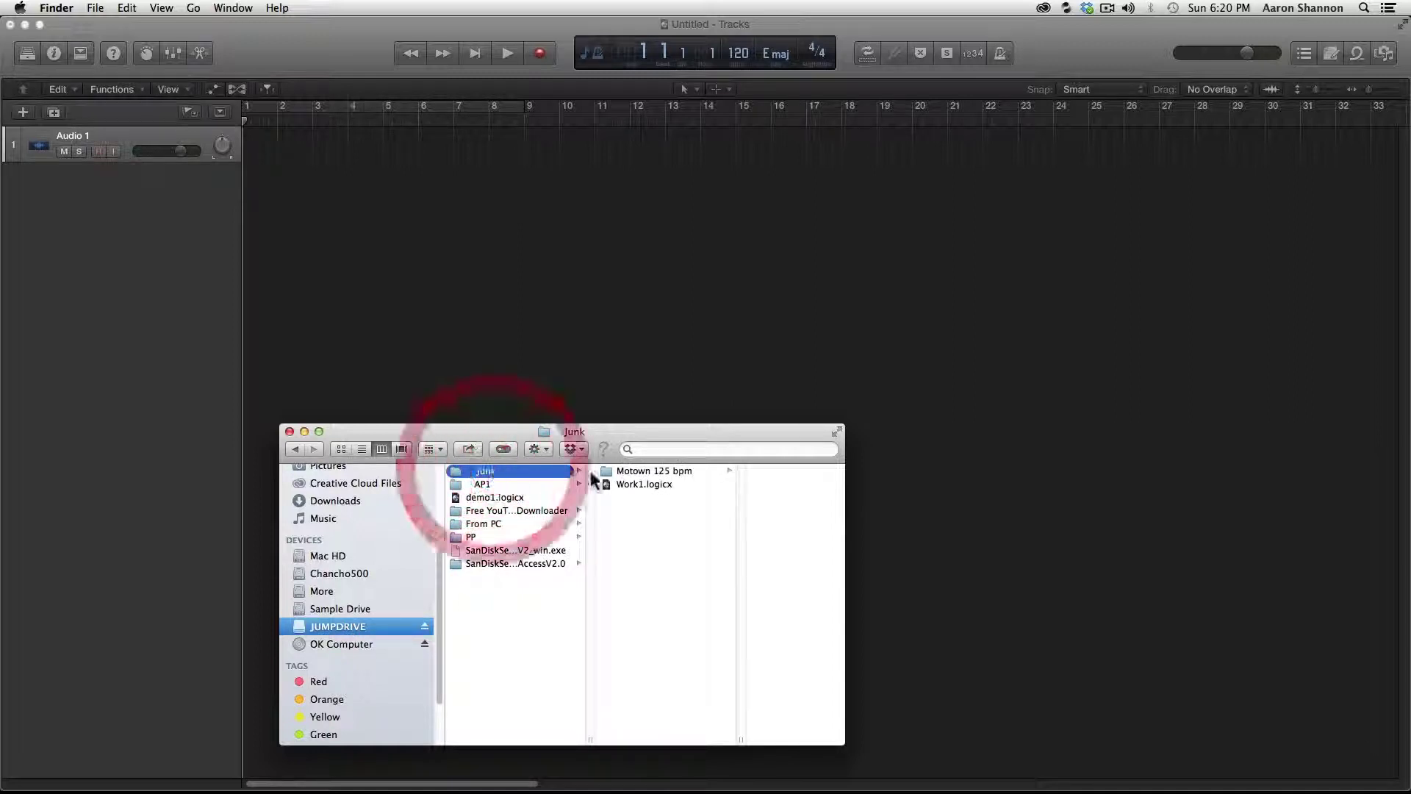
click(661, 471)
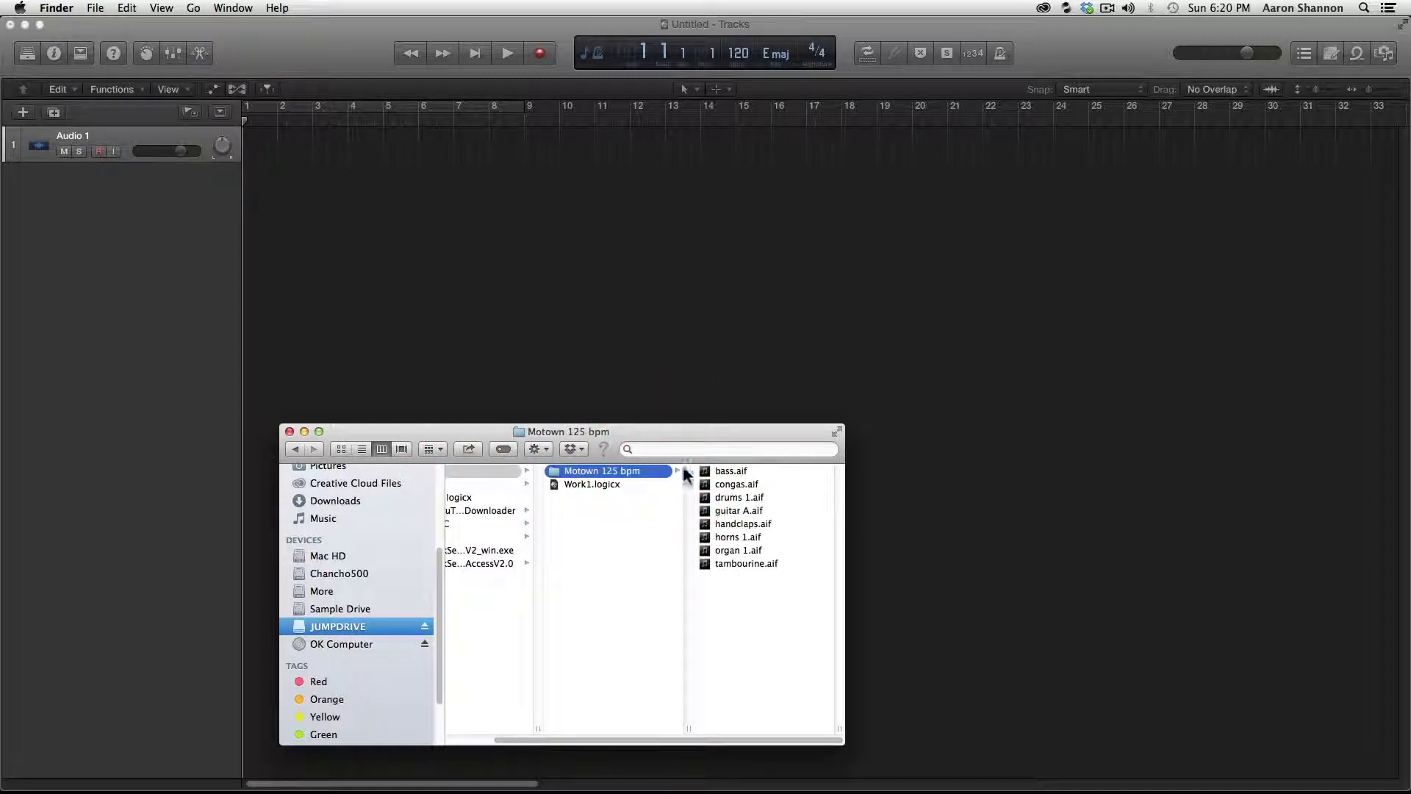
Drag drums 1.aif into the Logic project at bar 1 and import its tempo.
click(724, 496)
drag(571, 496, 276, 147)
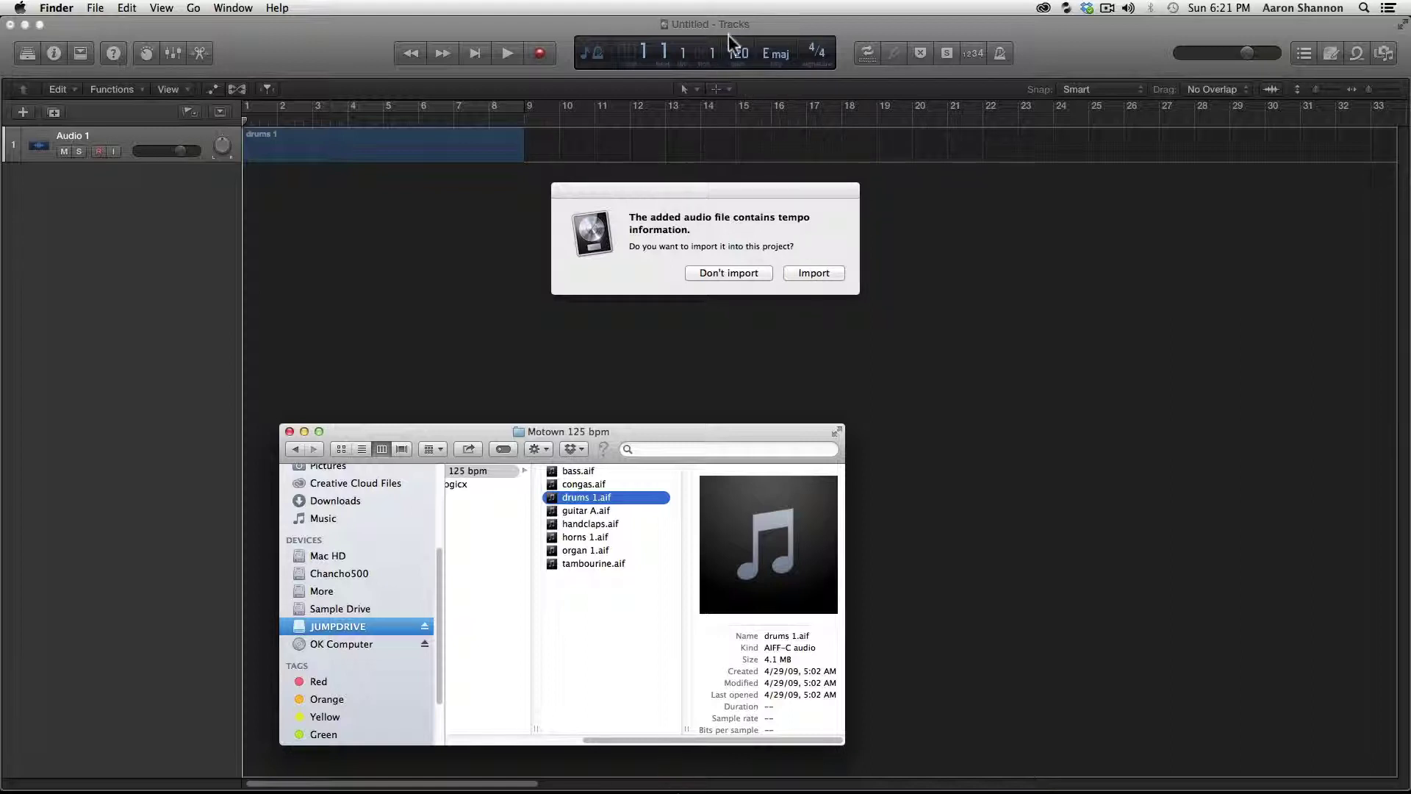
click(810, 272)
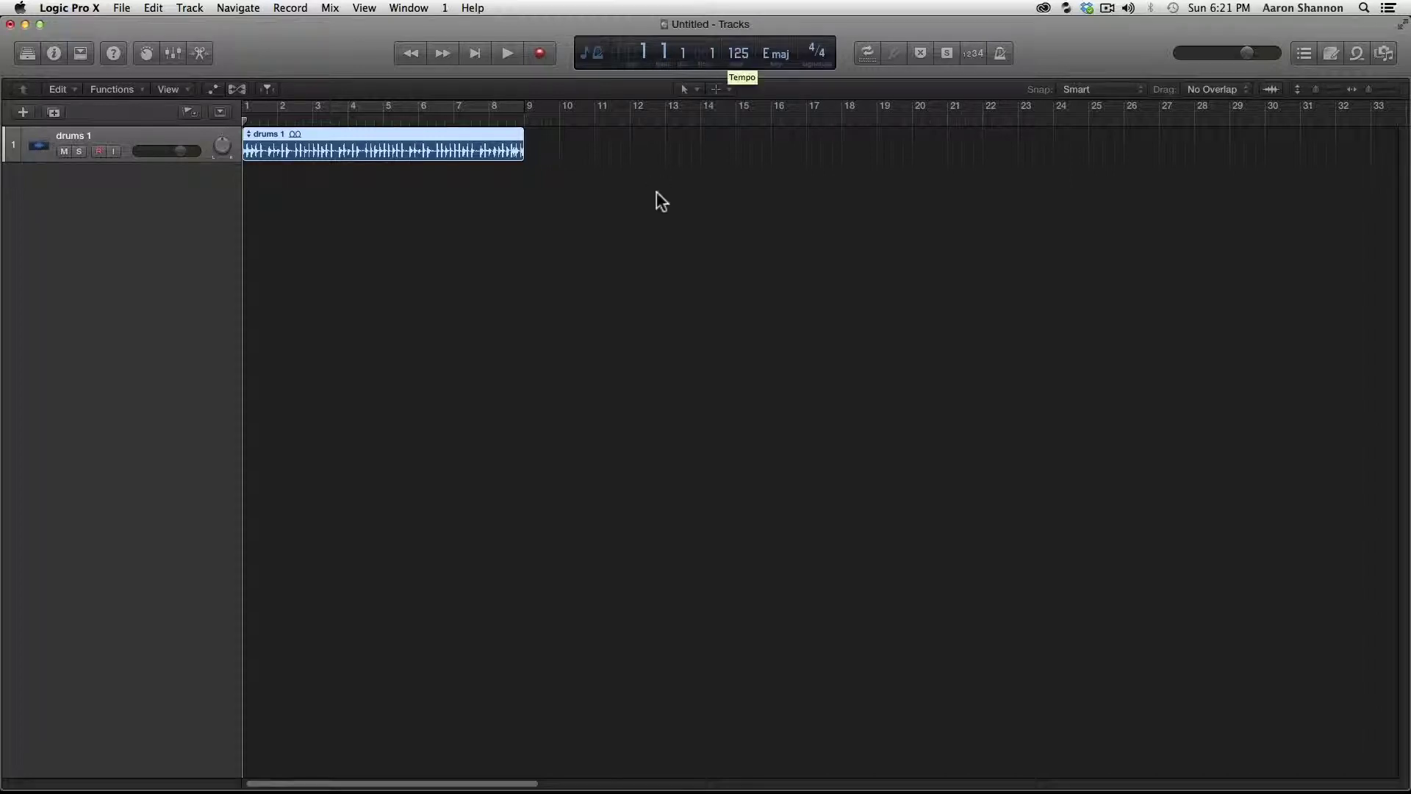
Play the drums loop once, then return the playhead to the start.
key(space)
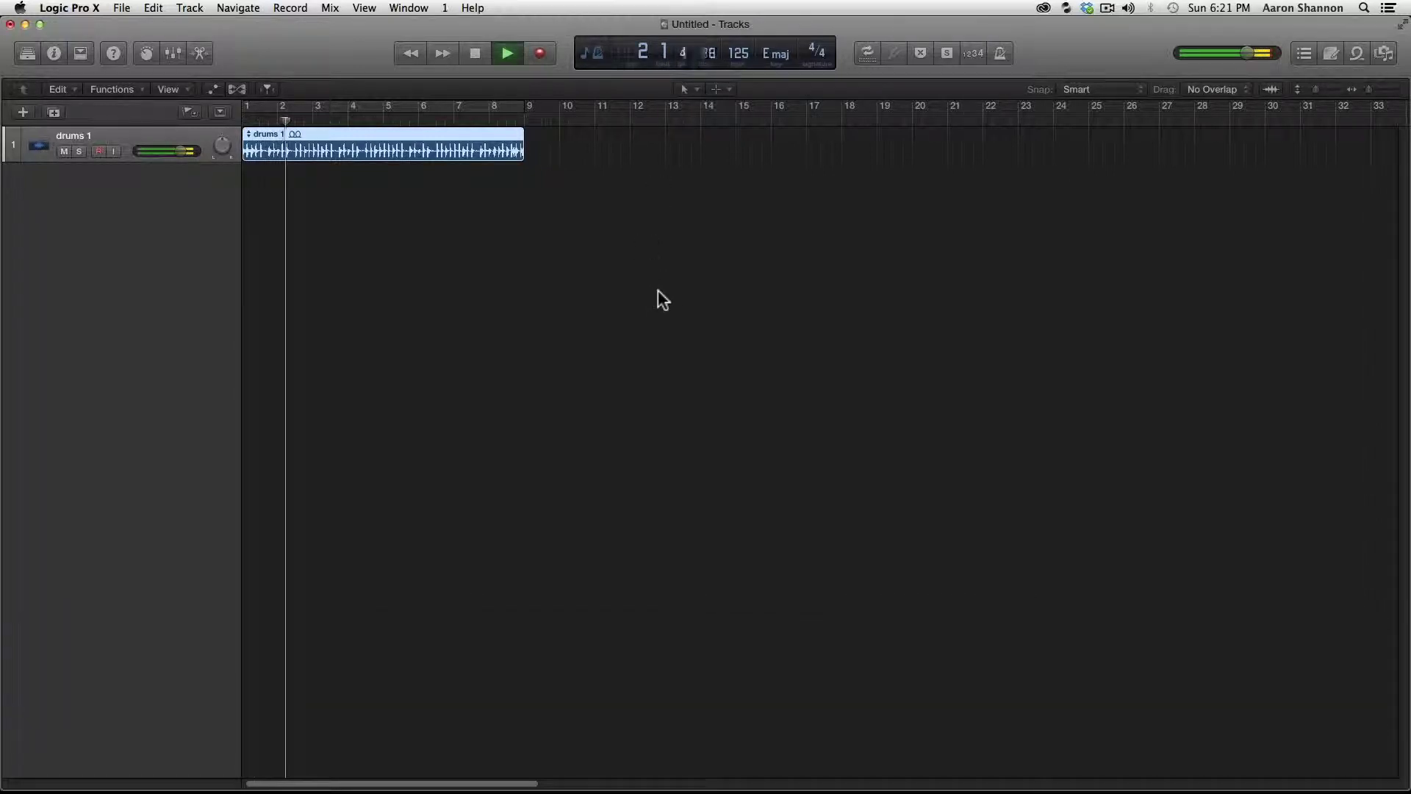
key(space)
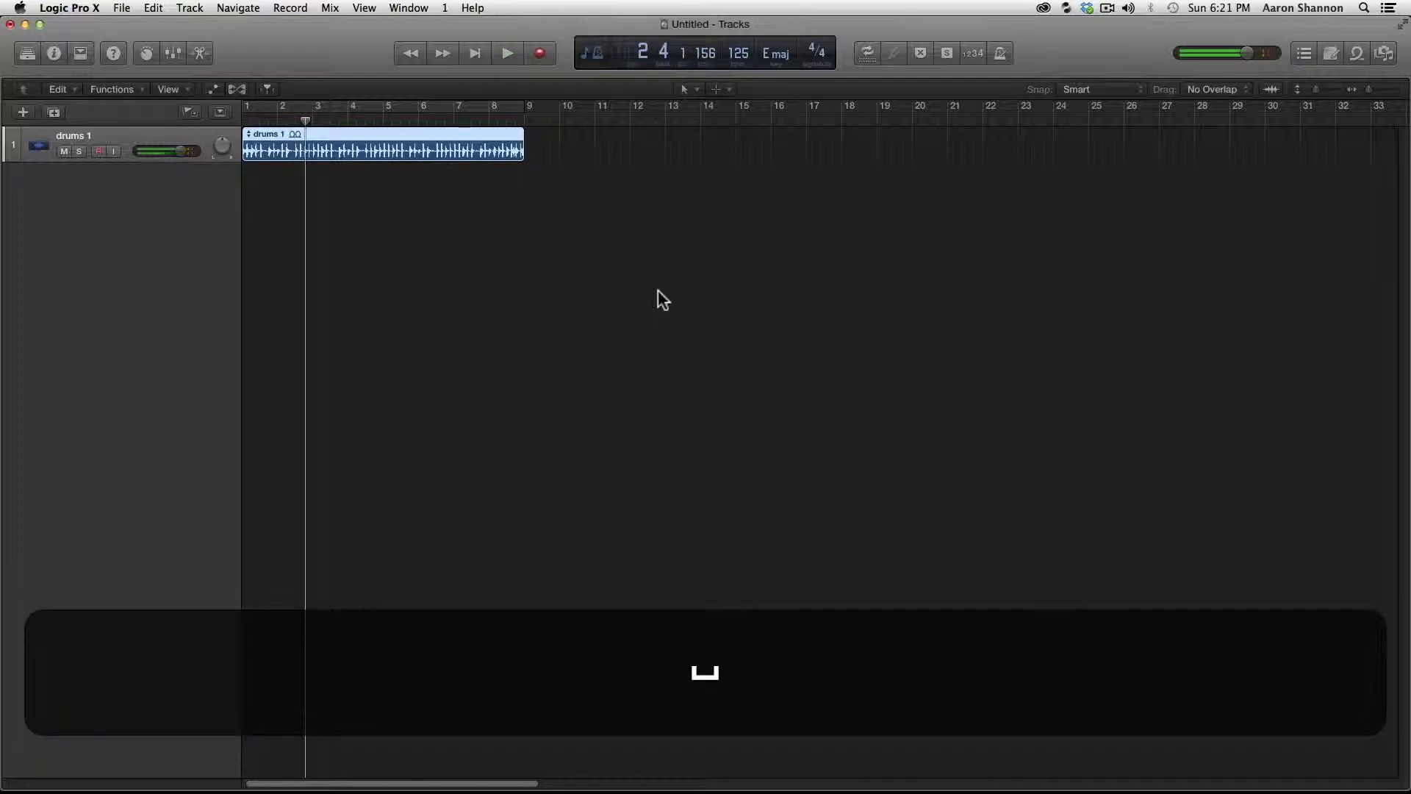
key(Return)
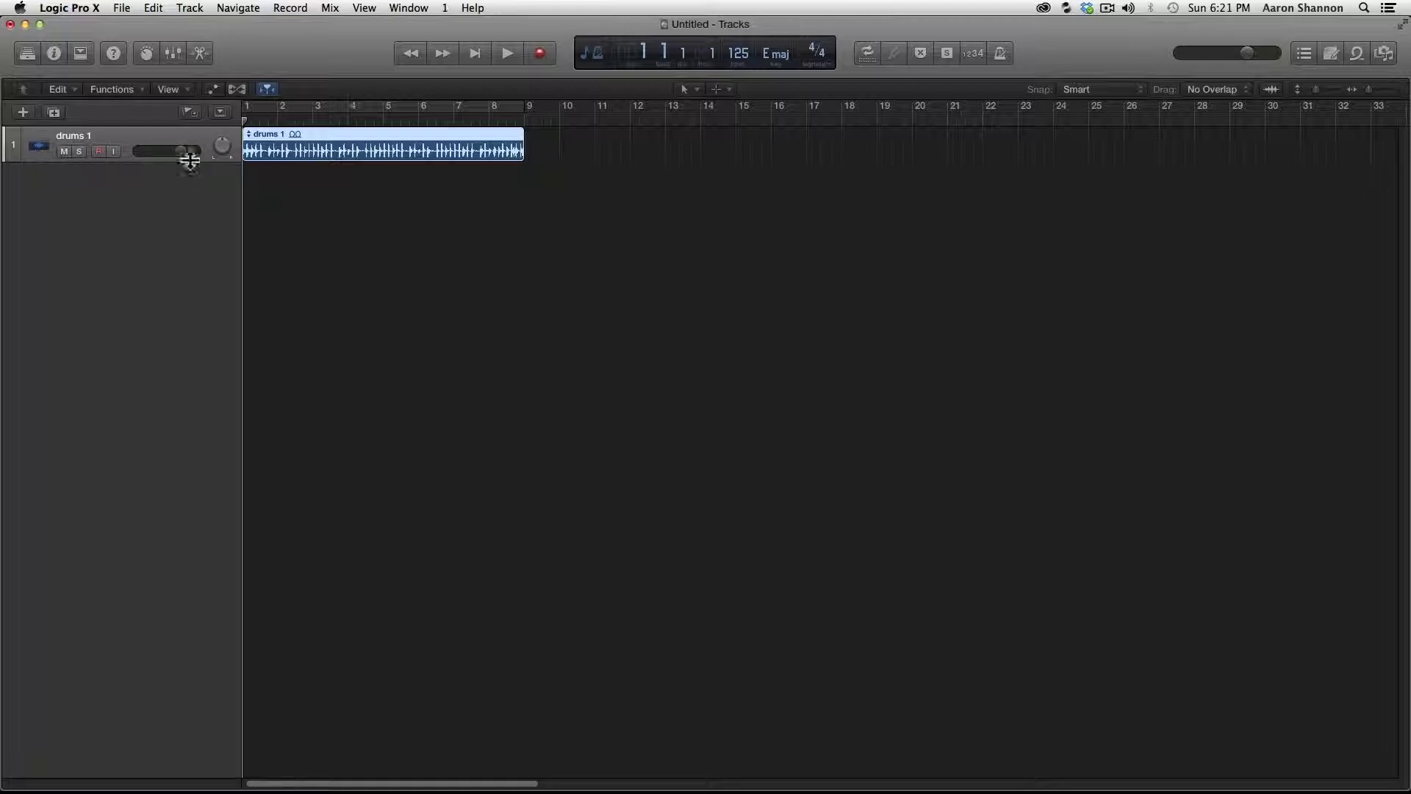
Lower the drums track volume to -5.7 dB during playback, rewind, and return to Finder.
key(space)
mouse_move(182, 151)
mouse_down()
mouse_move(125, 151)
mouse_move(164, 146)
mouse_up()
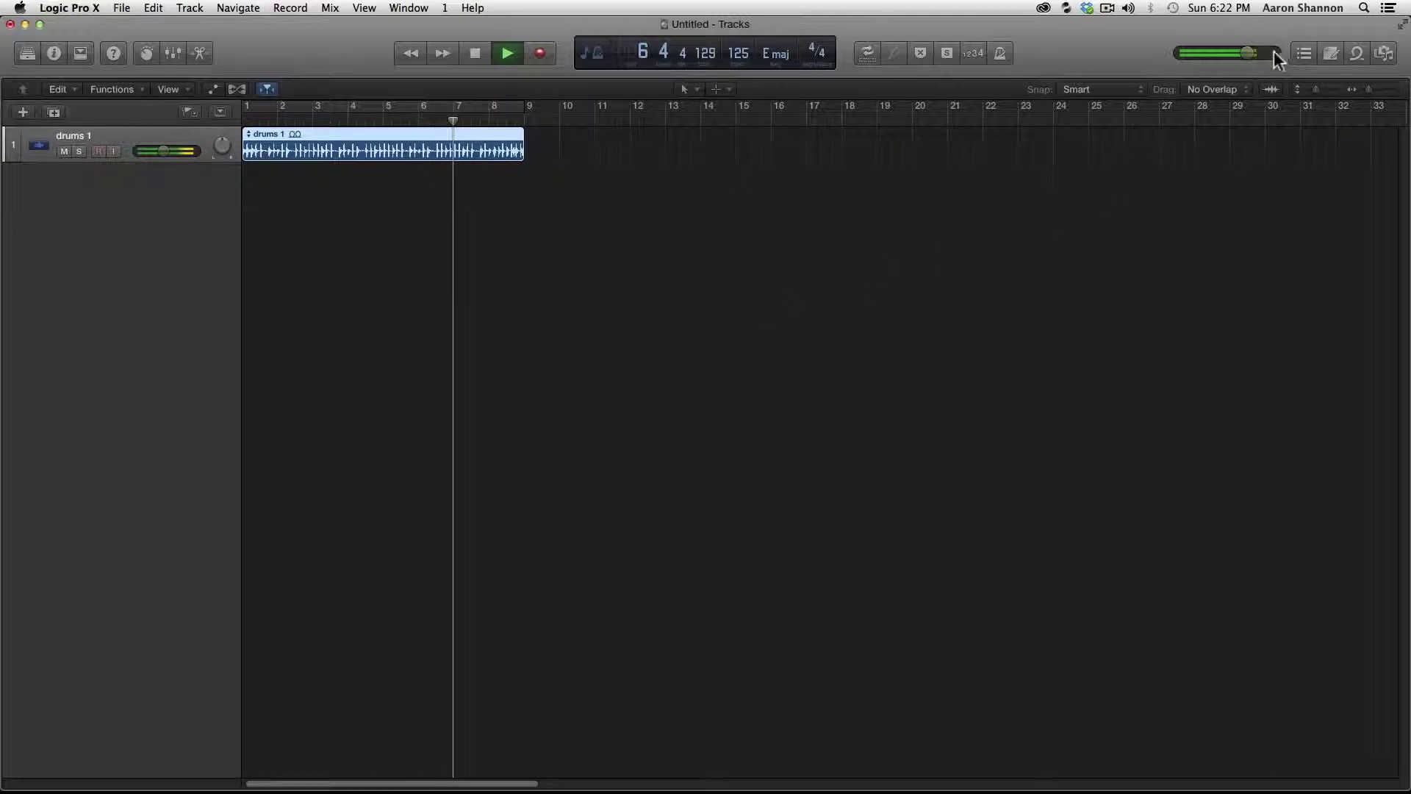
key(space)
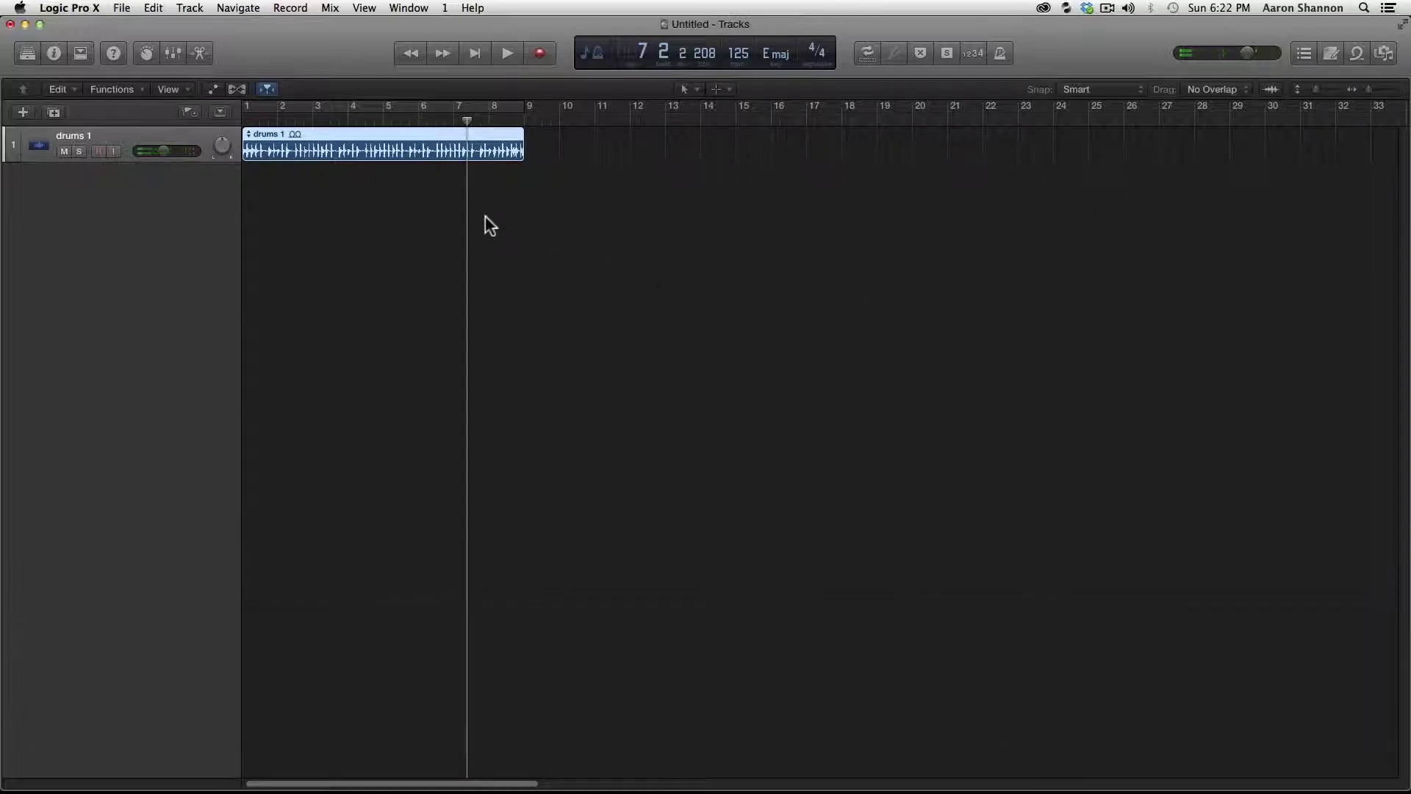
key(Return)
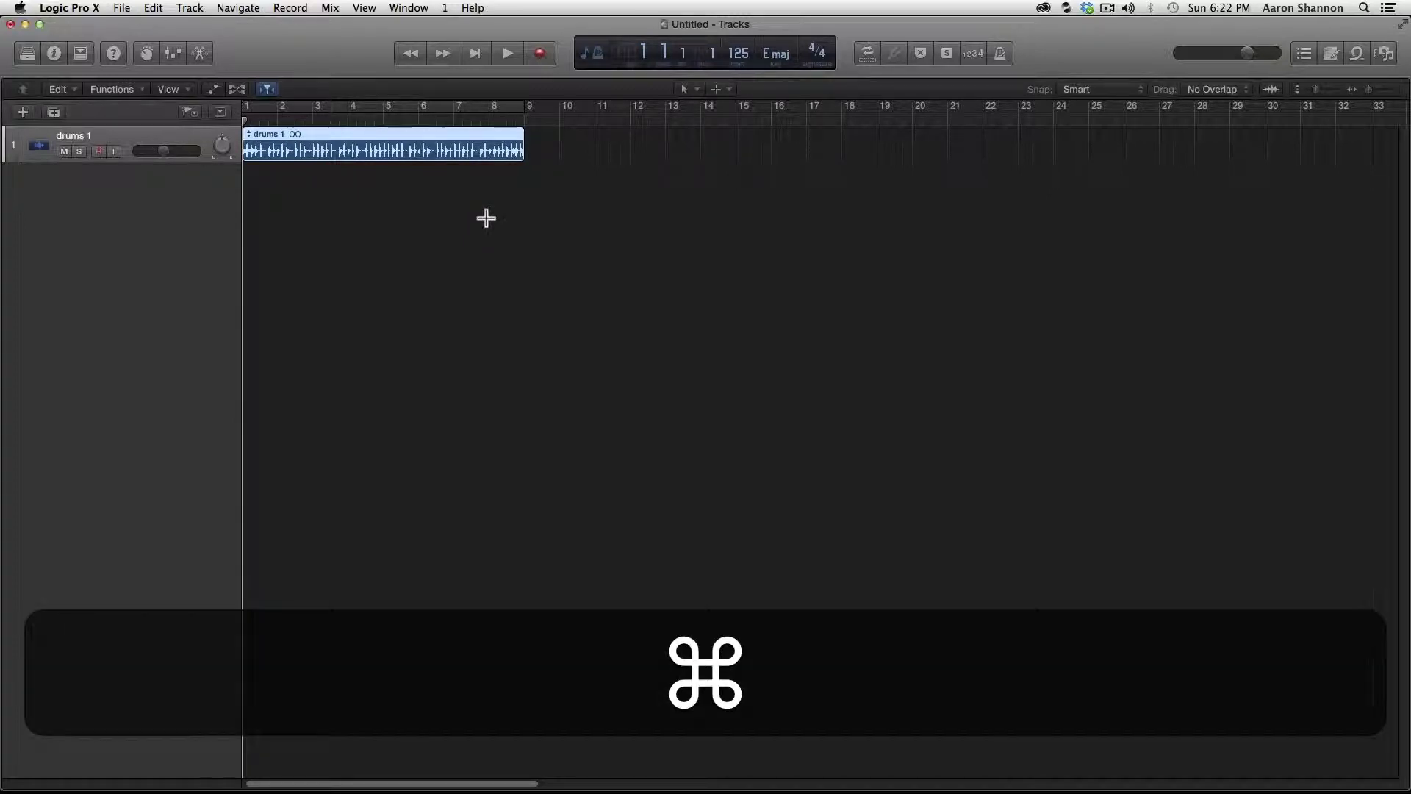
key(super+Tab)
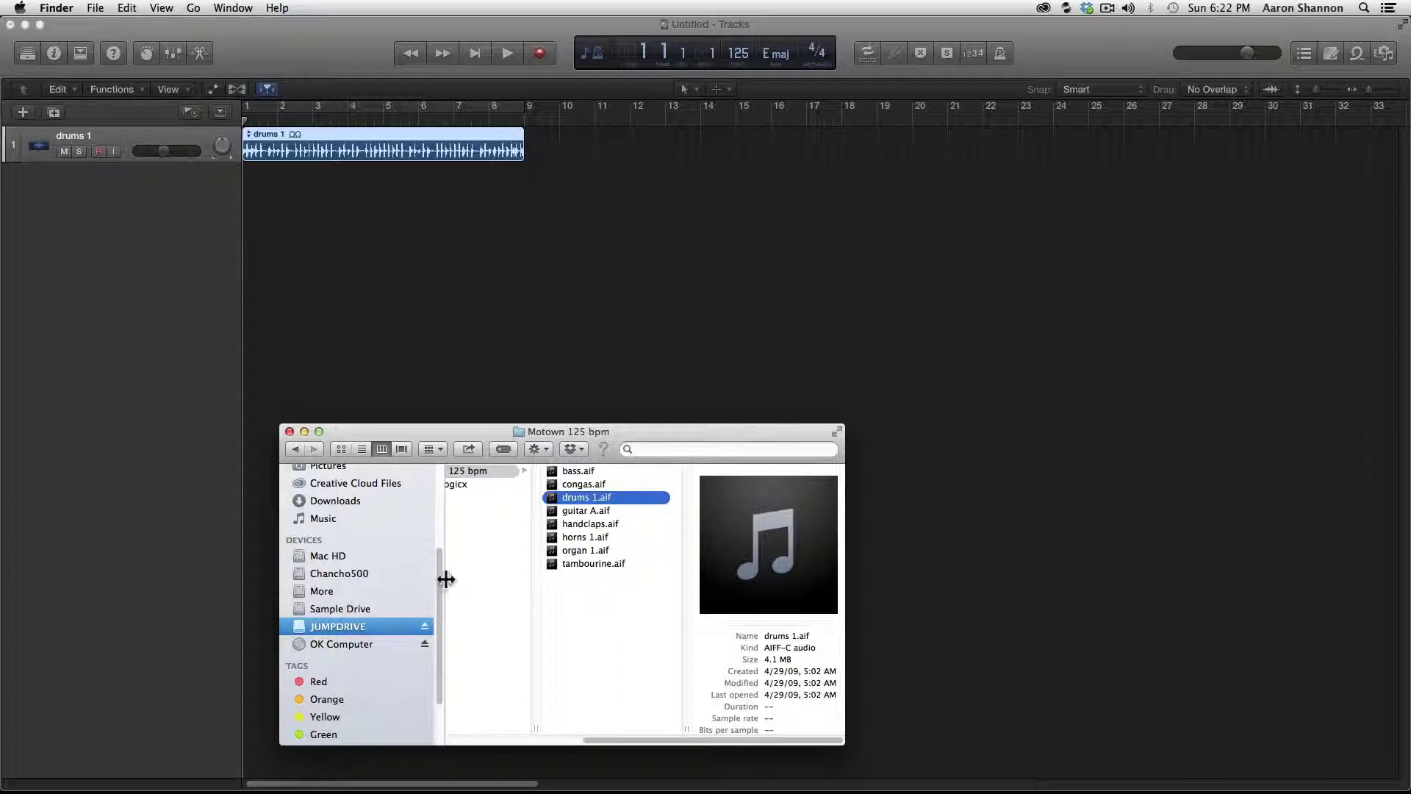
Add bass.aif from Desktop > Motown 125 bpm as a new track at bar 1.
drag(439, 578, 450, 459)
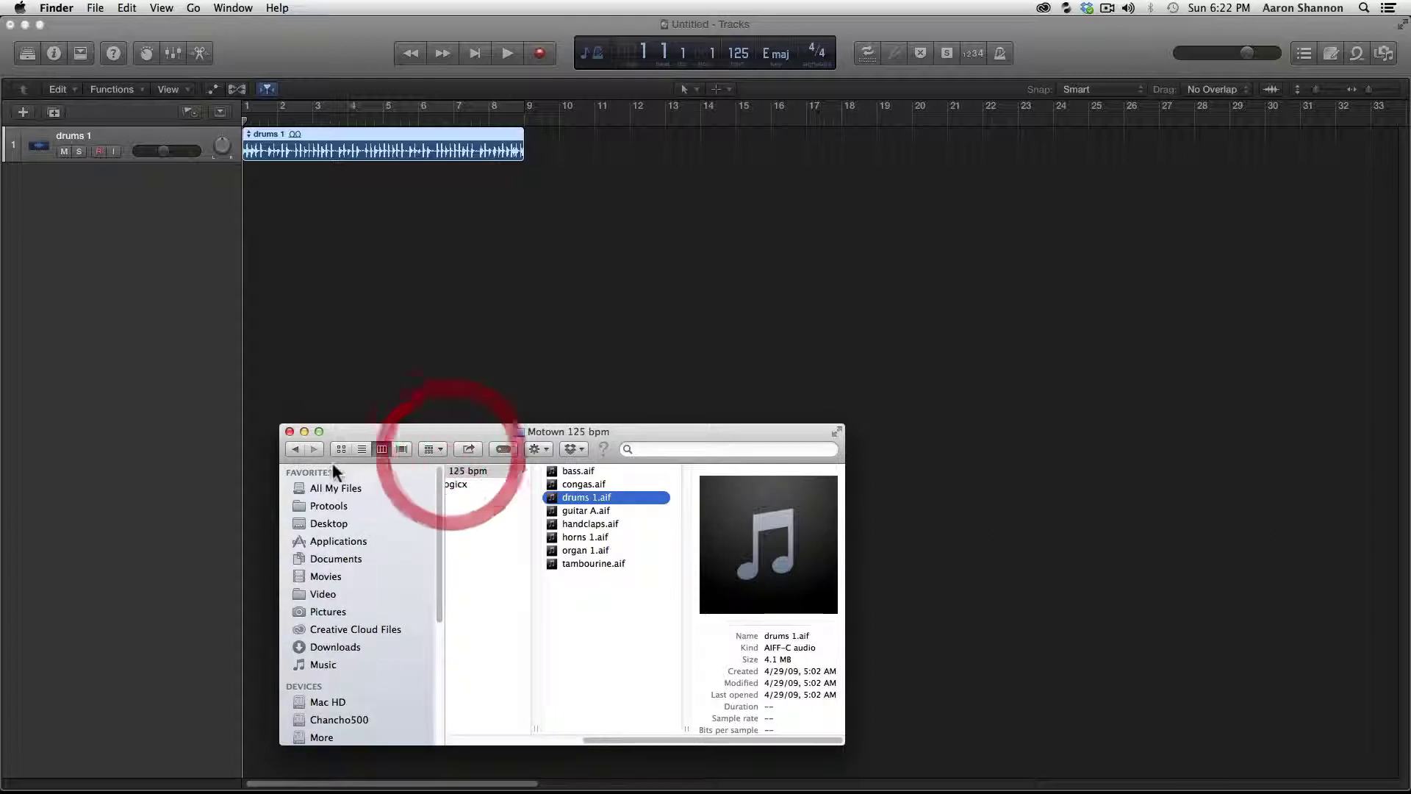
click(324, 525)
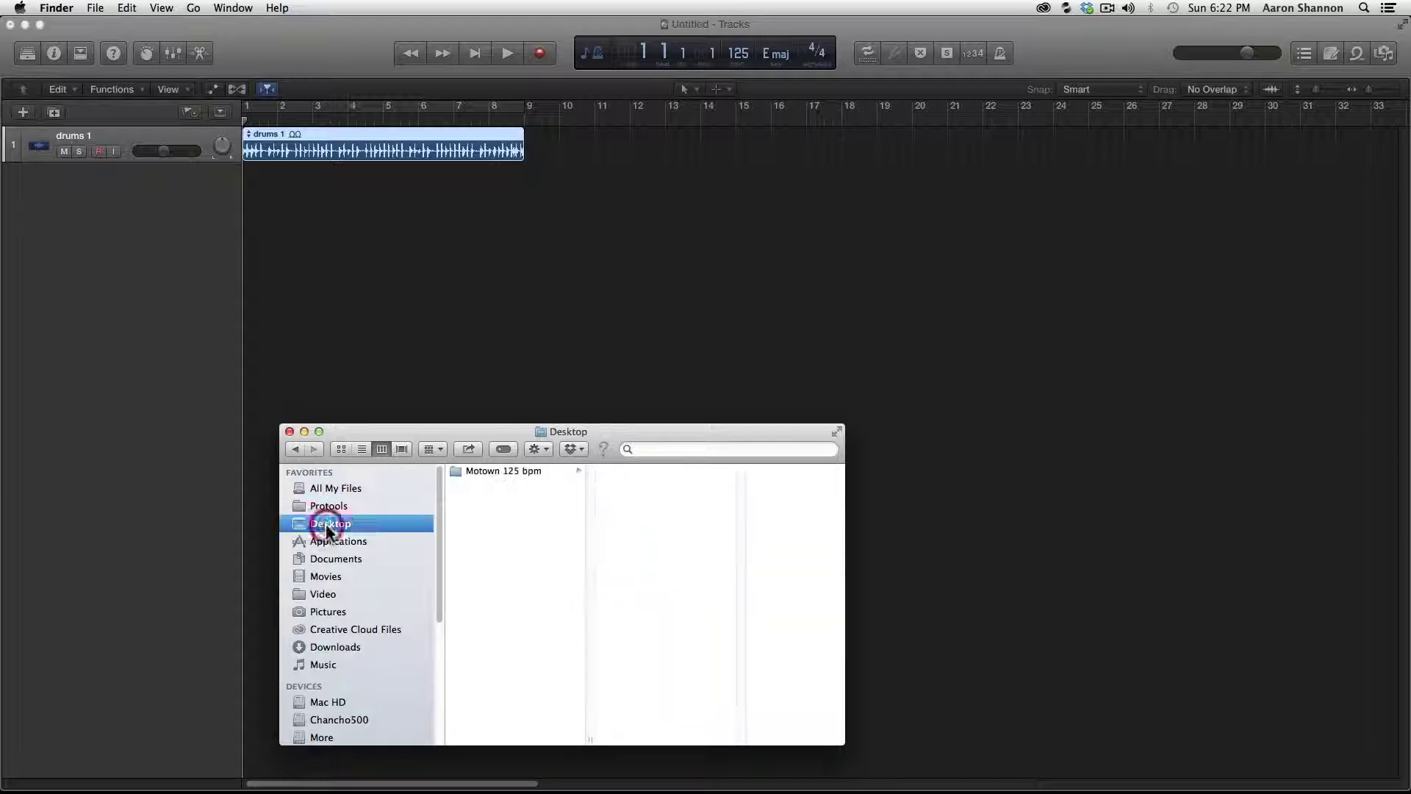
click(491, 471)
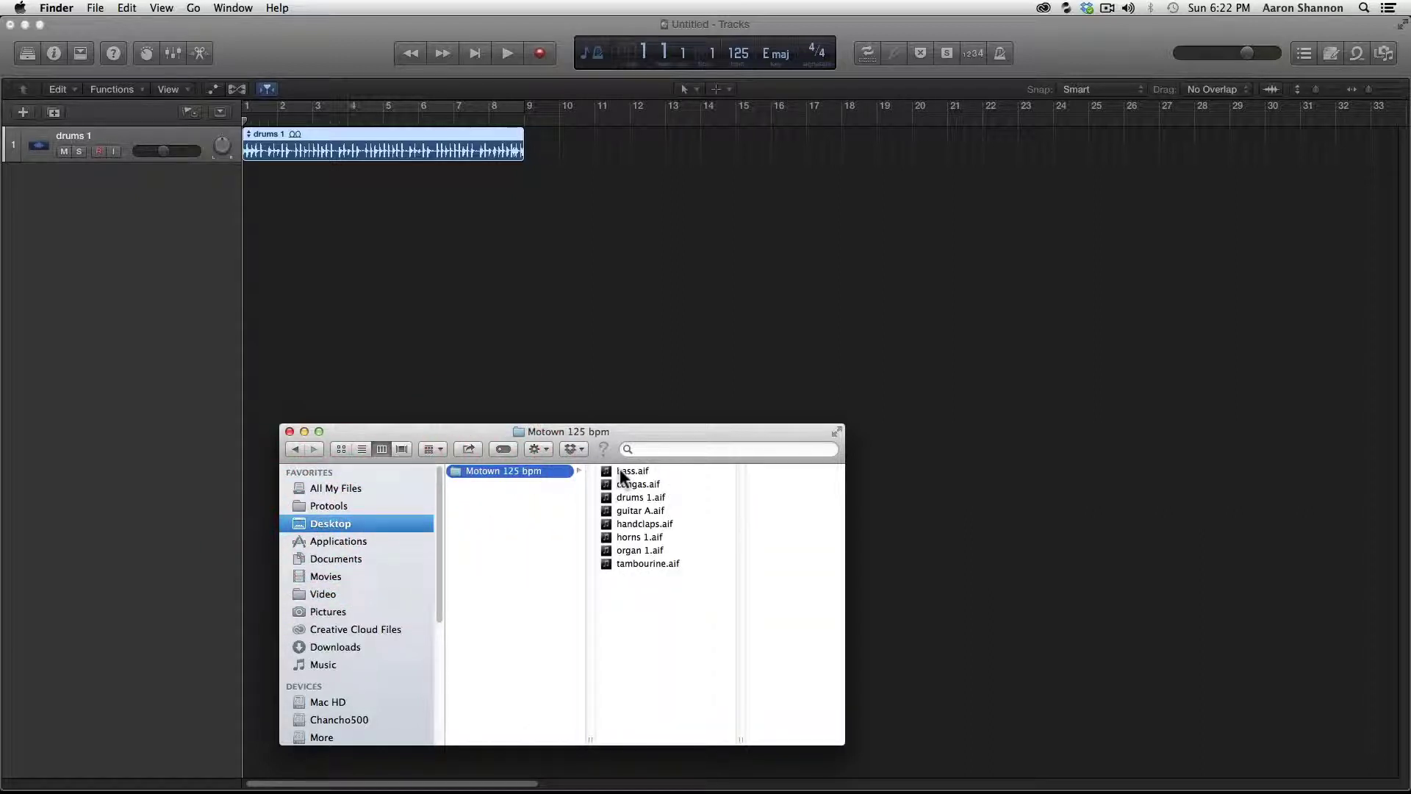
drag(607, 476, 576, 434)
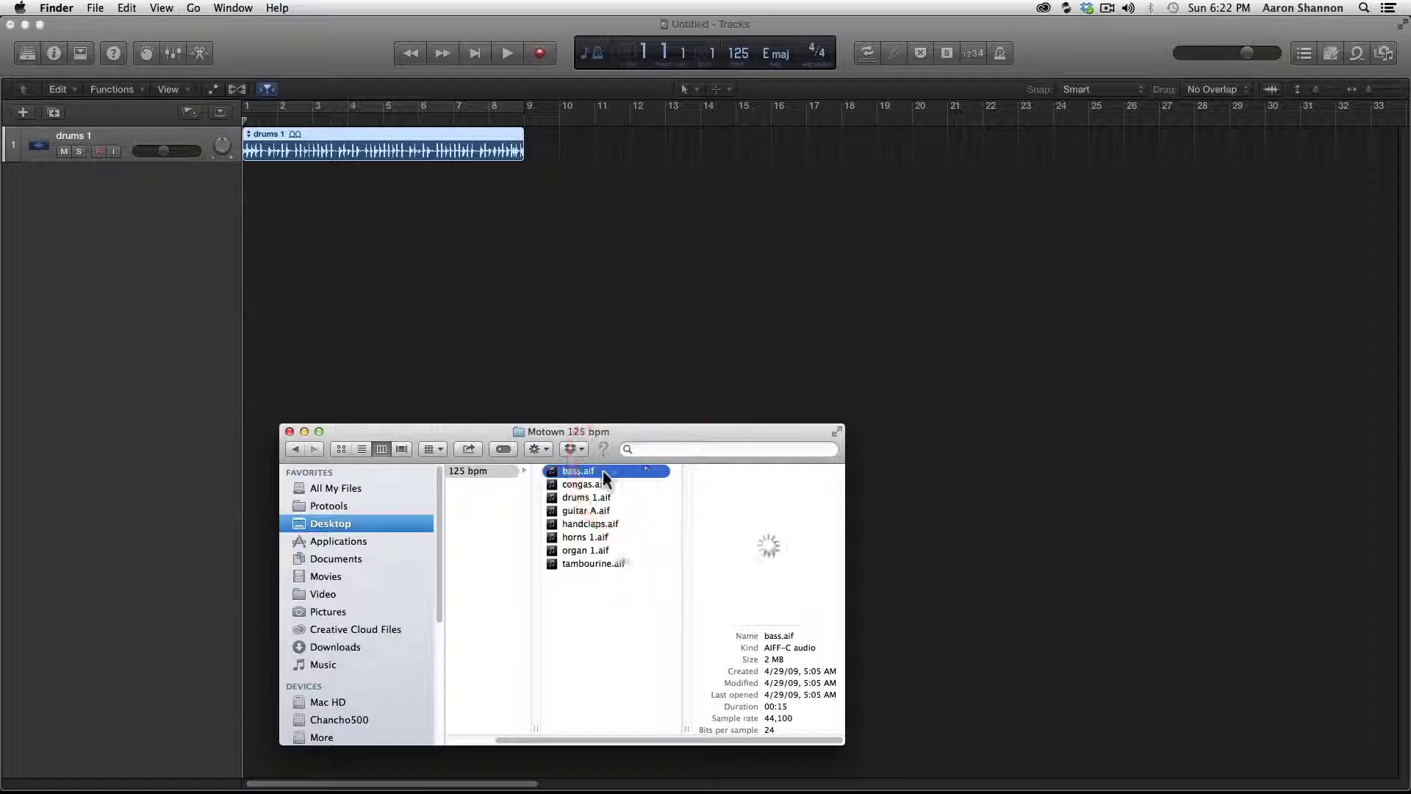
drag(583, 468, 263, 177)
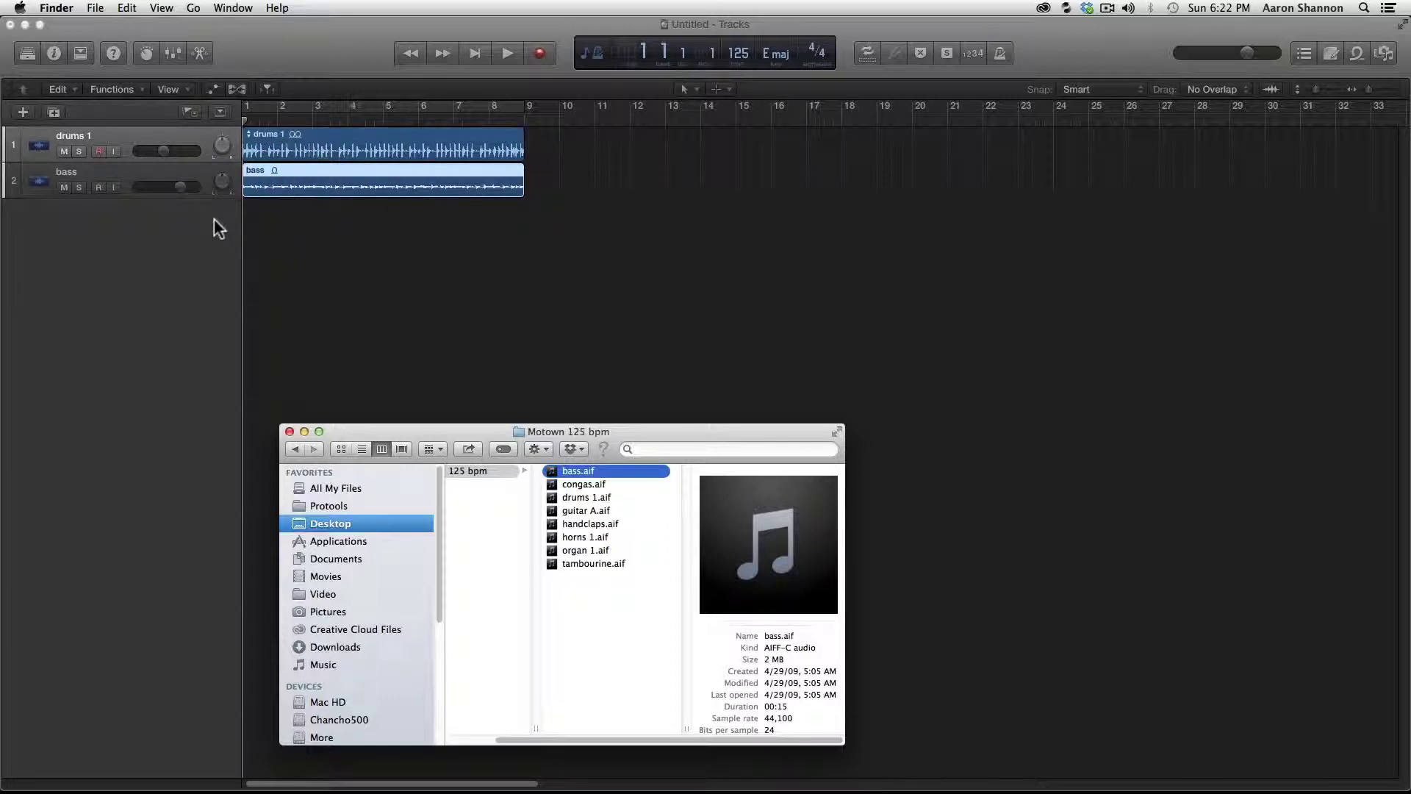
Preview bass.aif in Quick Look, then bring Logic Pro X back to the front.
key(space)
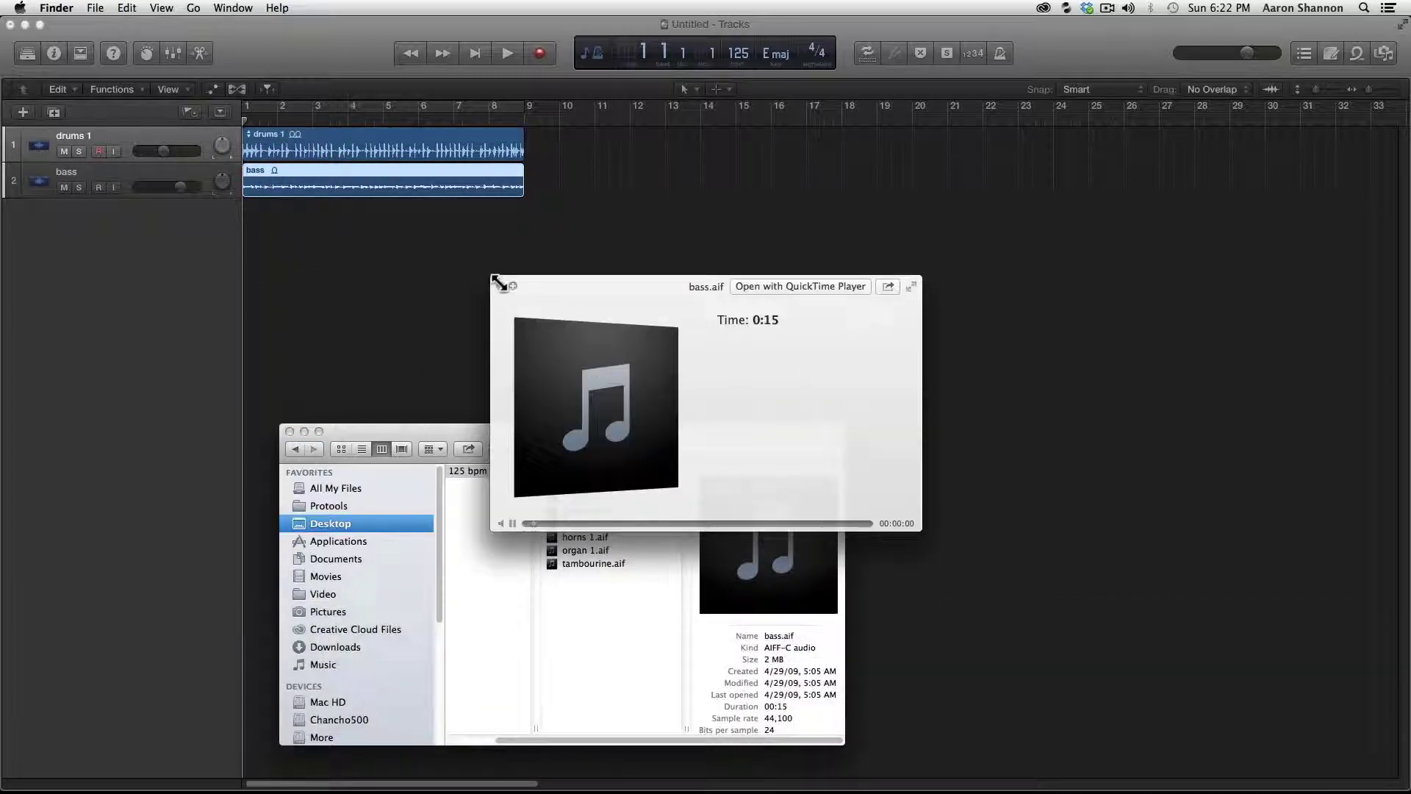
click(501, 291)
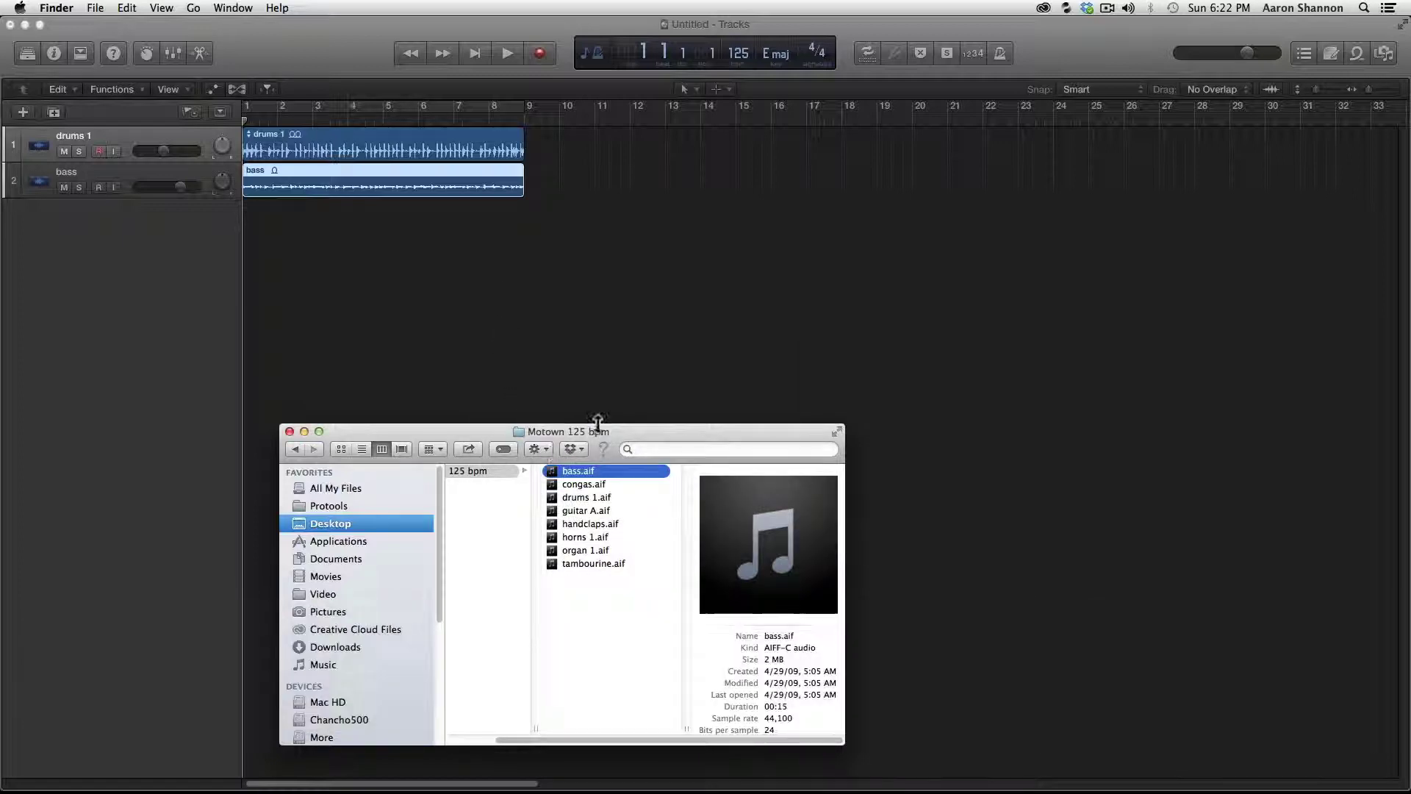
click(407, 324)
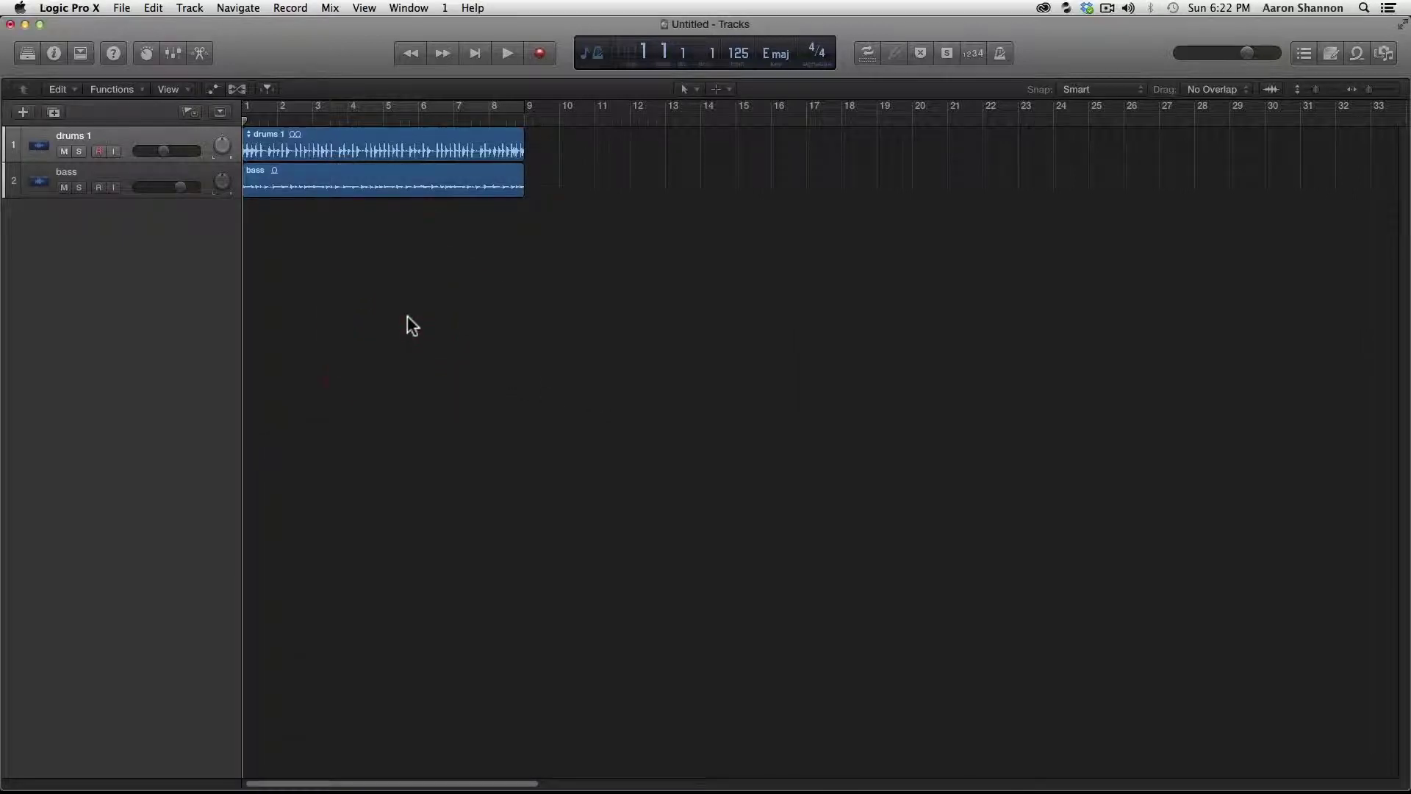
key(space)
drag(179, 186, 125, 185)
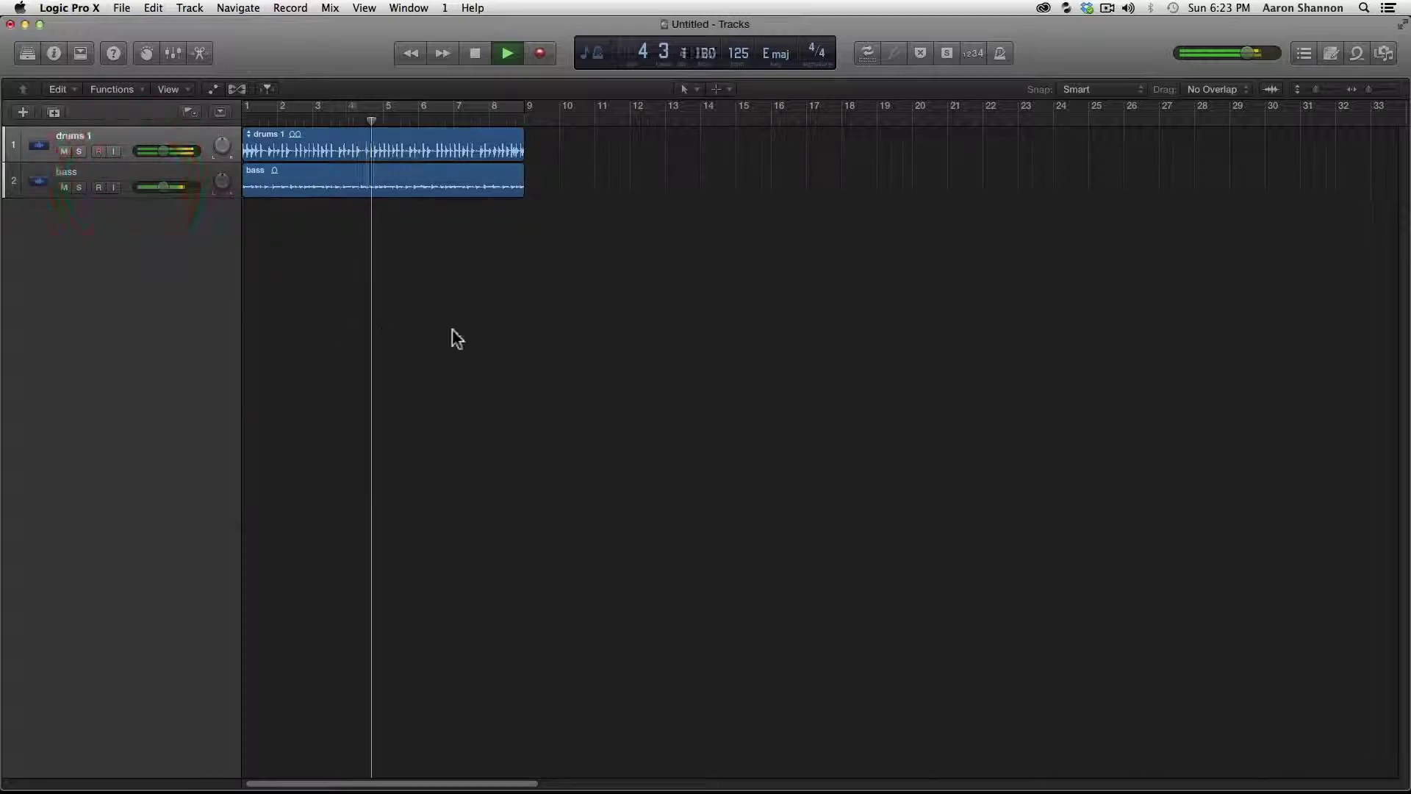
key(space)
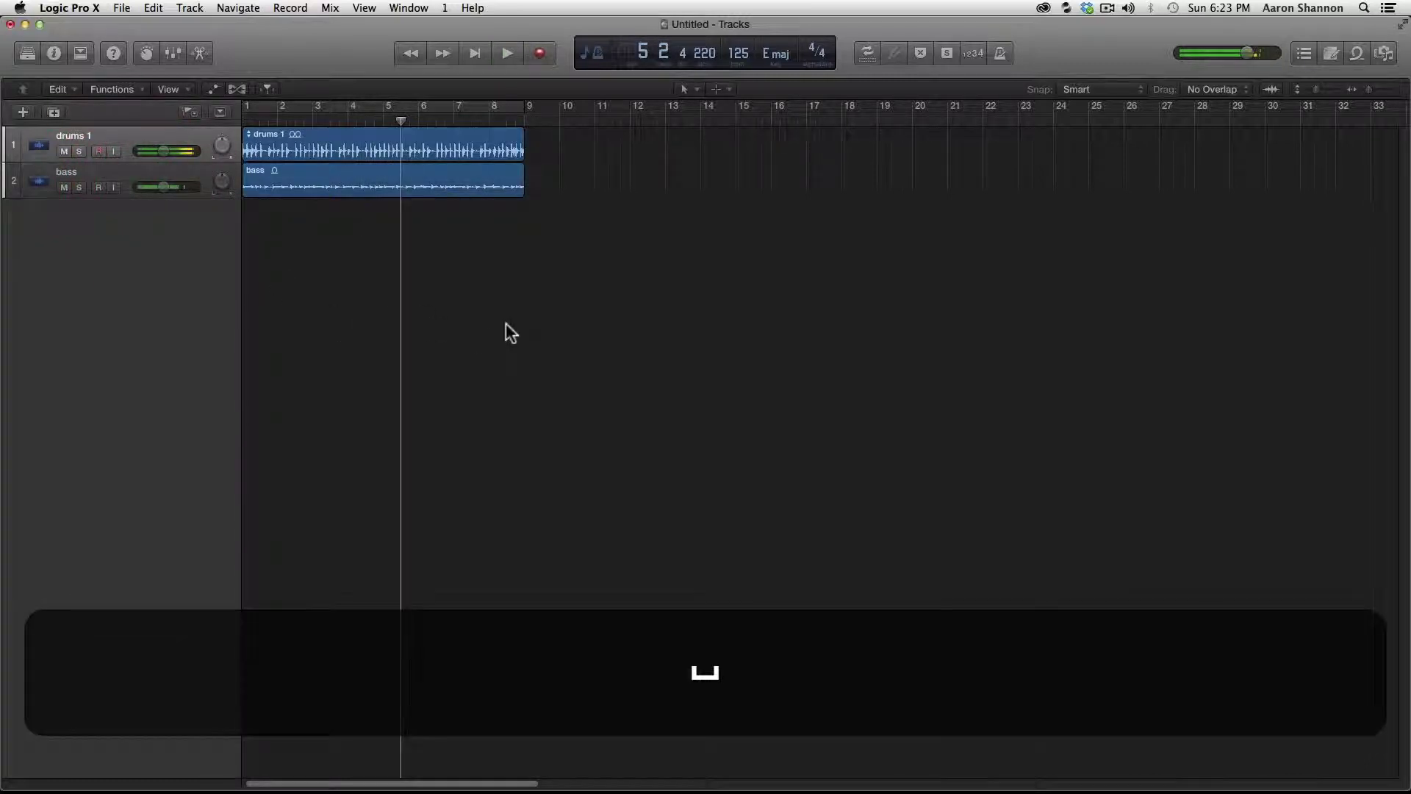
key(Return)
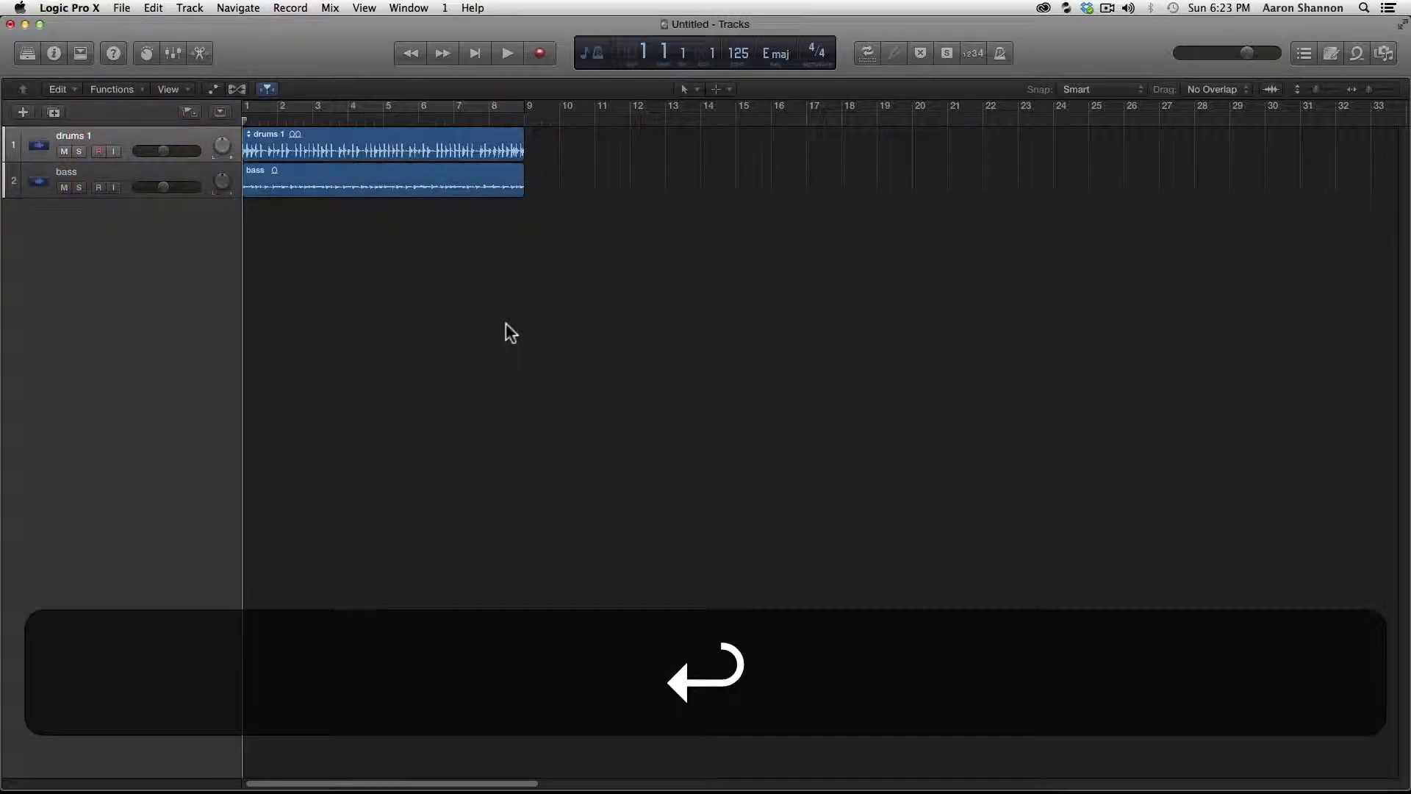
click(116, 181)
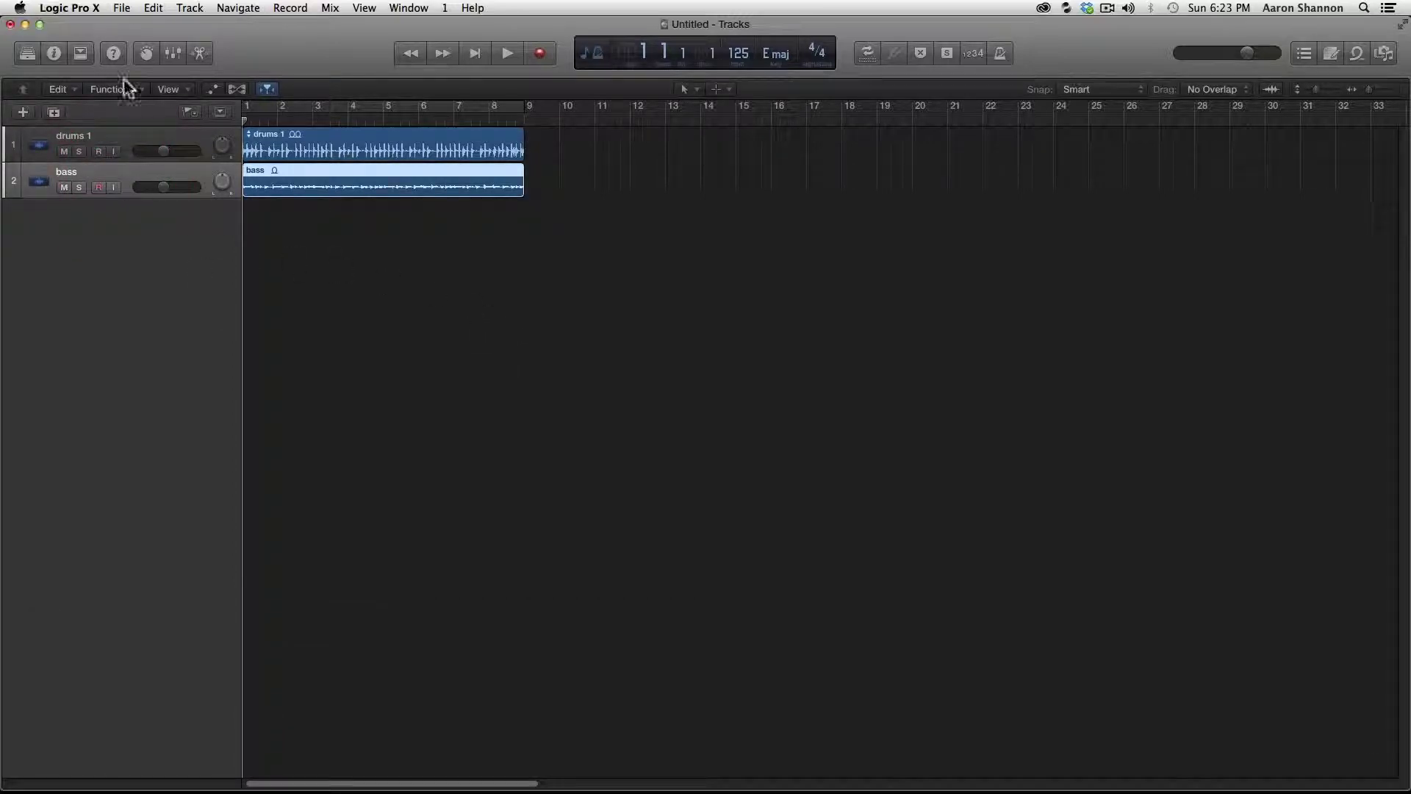
click(121, 8)
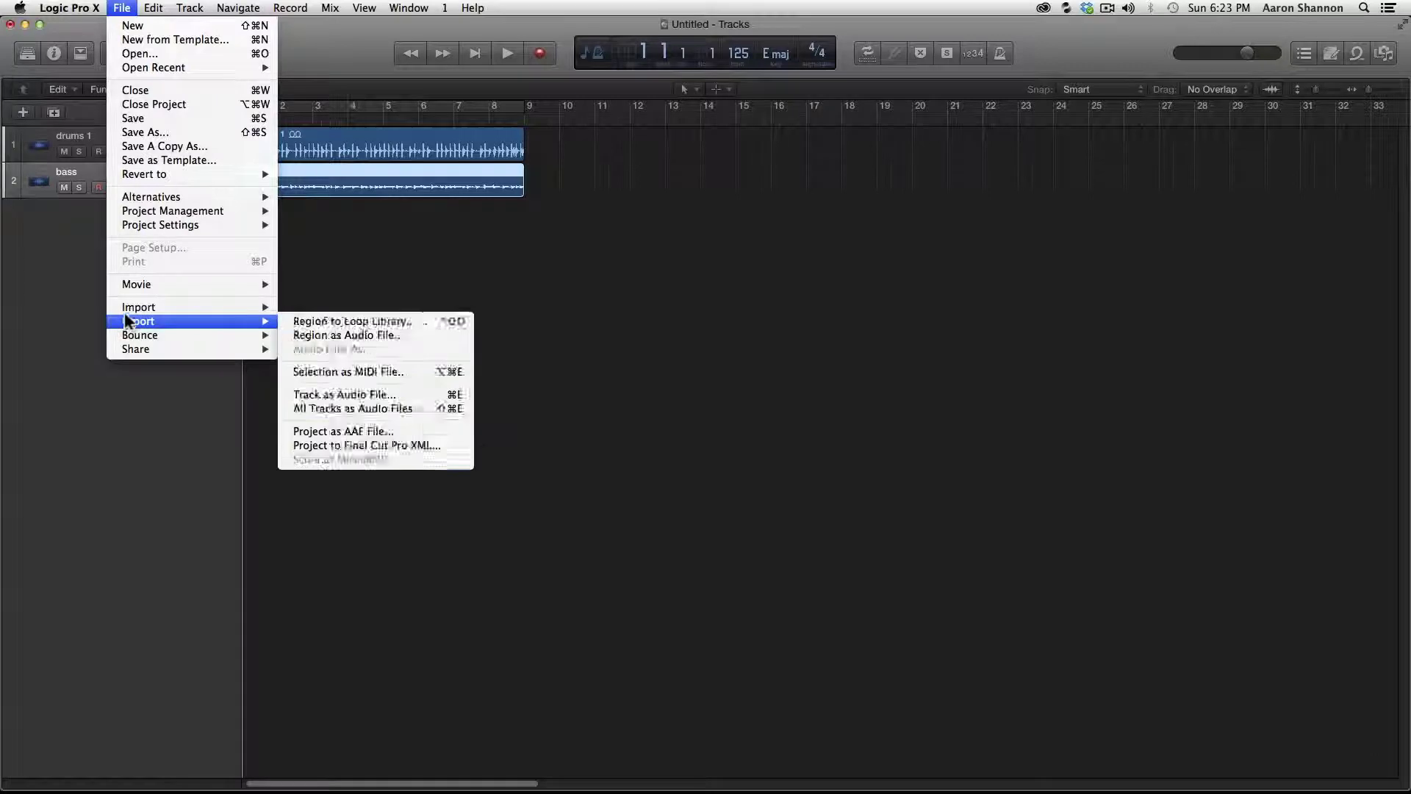
mouse_move(176, 307)
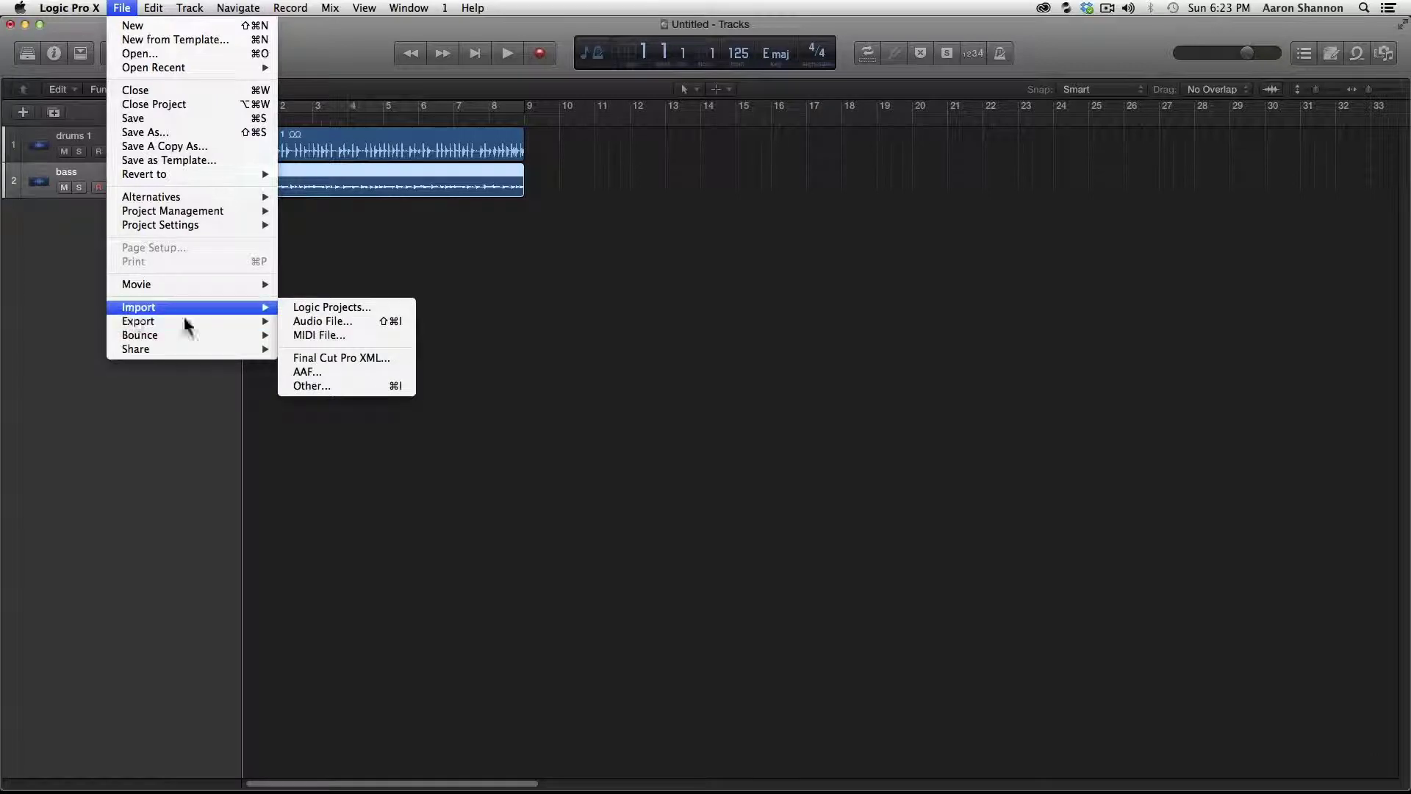
click(366, 247)
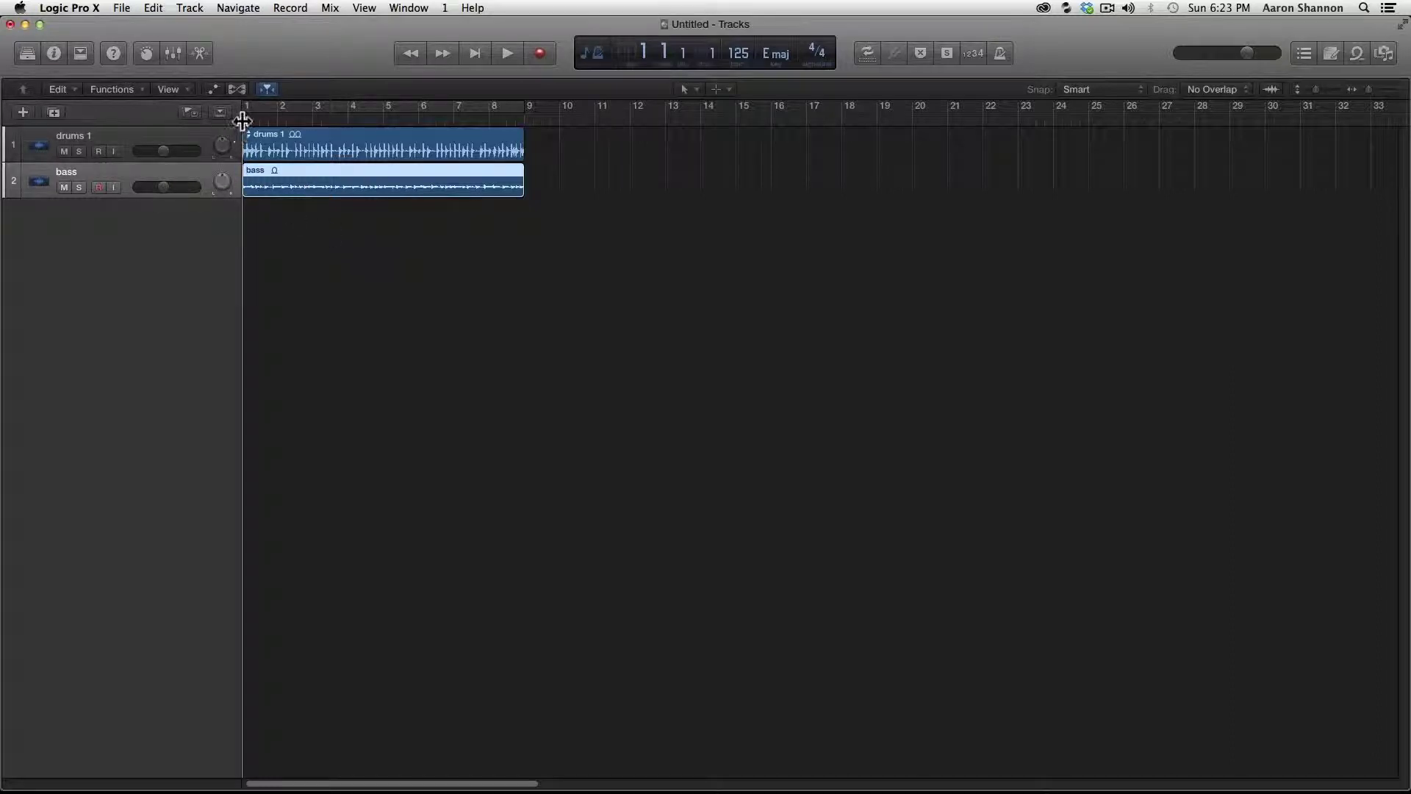
drag(243, 121, 294, 121)
Rewind to the project start and add an empty audio track, Audio 3, below bass.
click(304, 121)
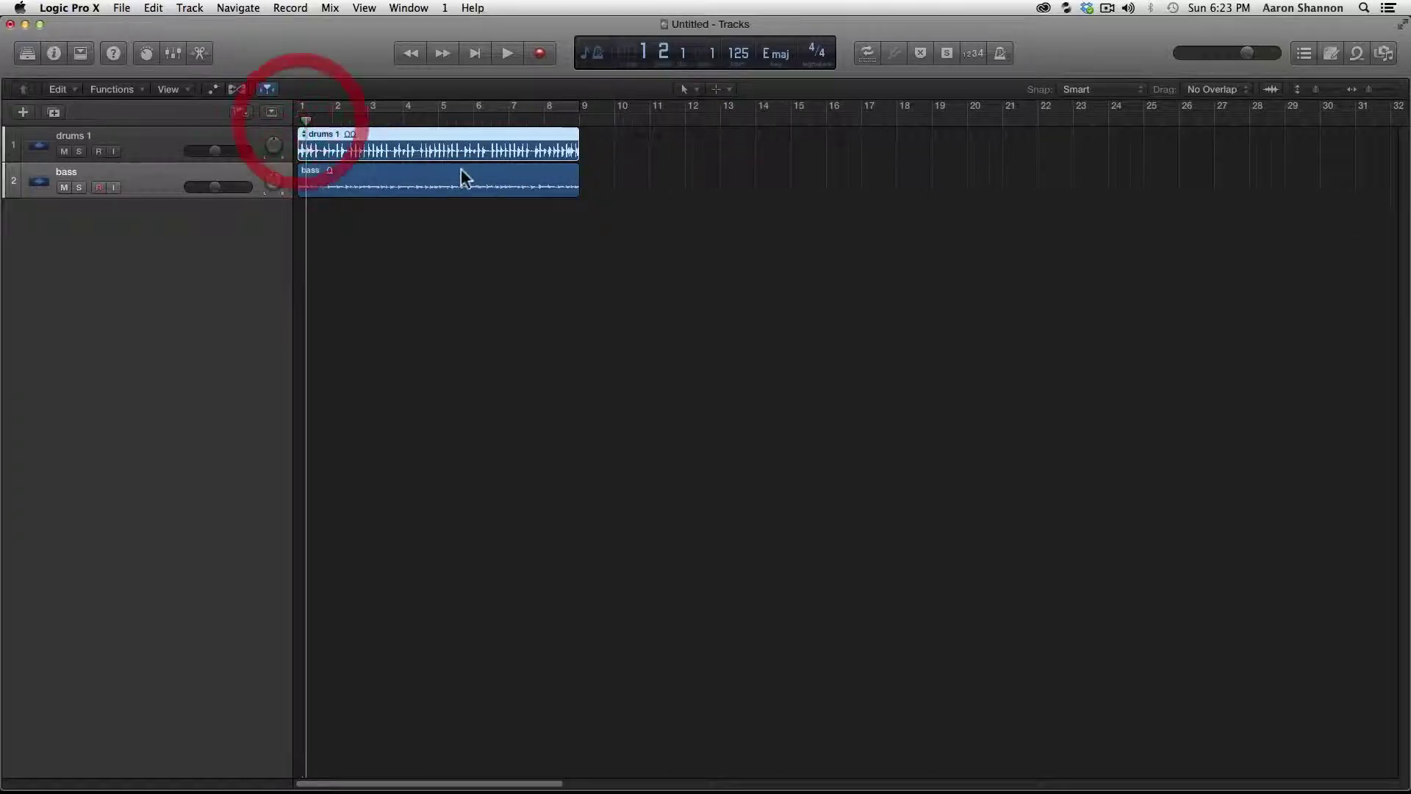
key(Return)
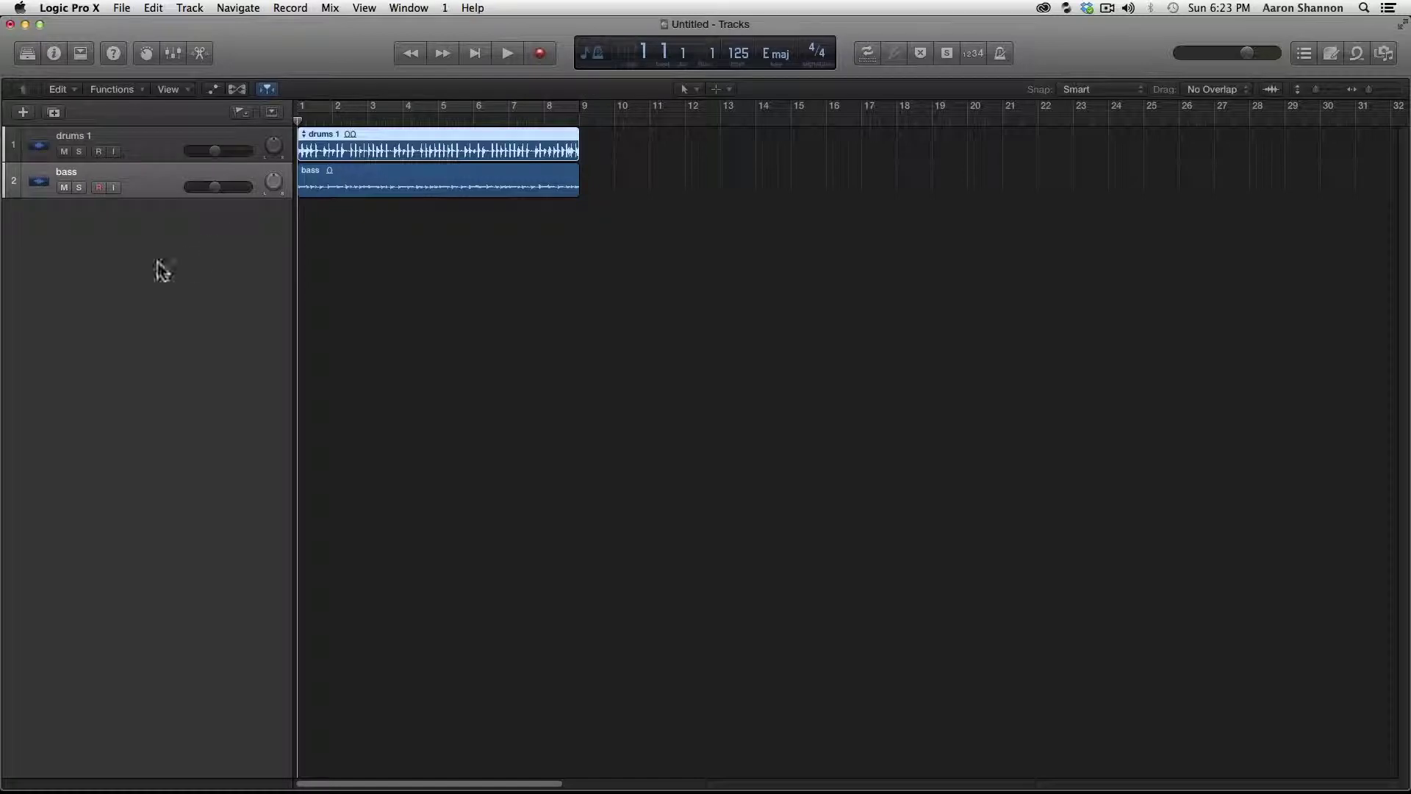
click(190, 8)
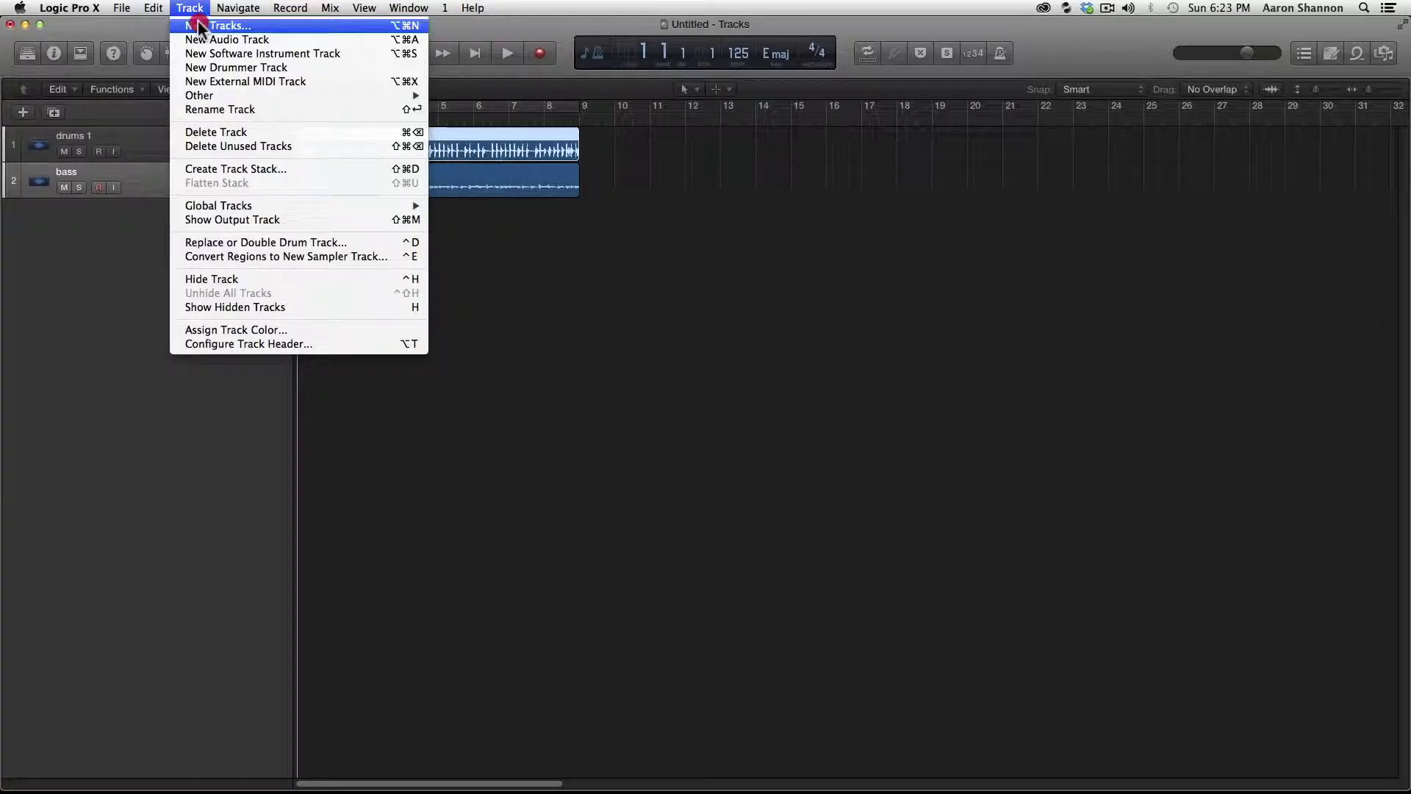
click(199, 27)
click(713, 67)
click(891, 278)
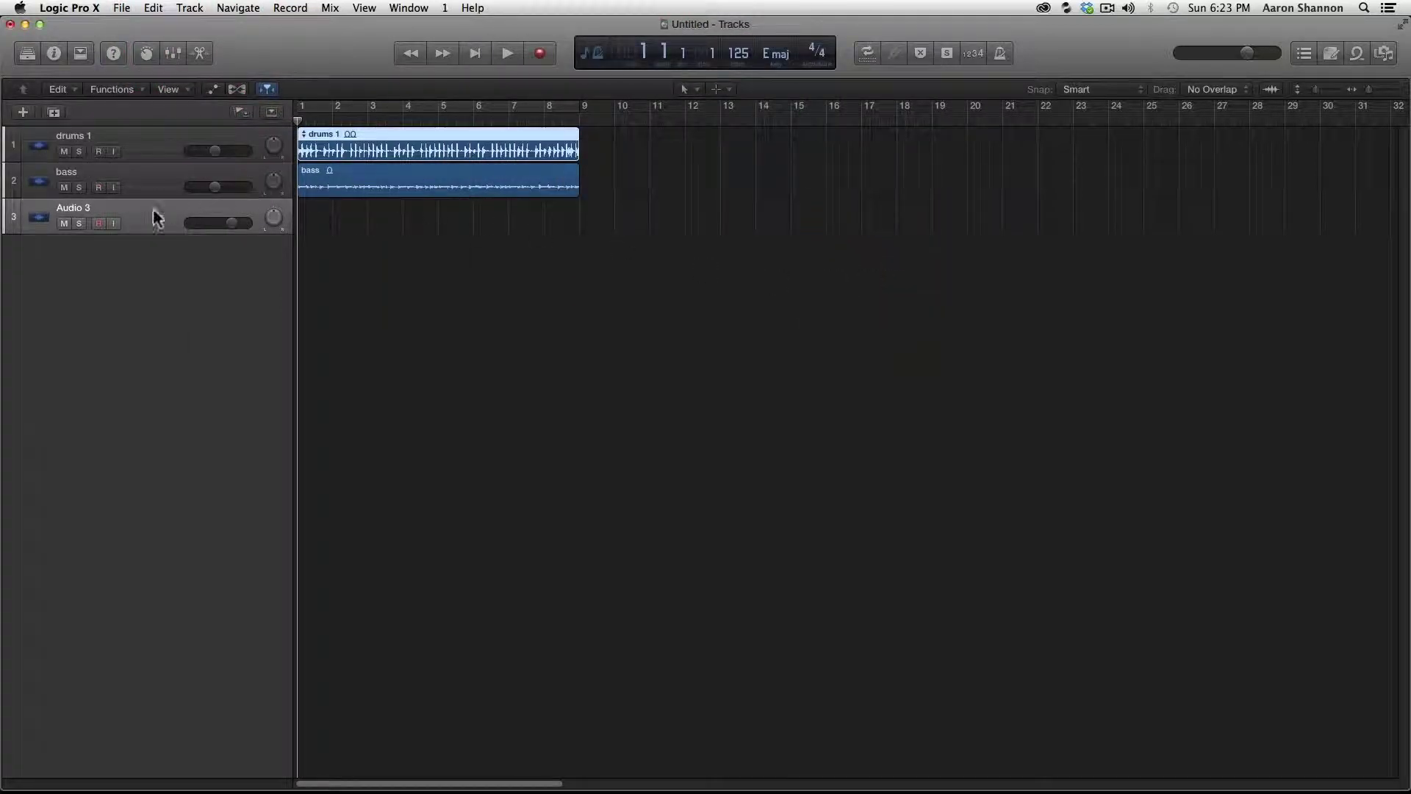
click(148, 213)
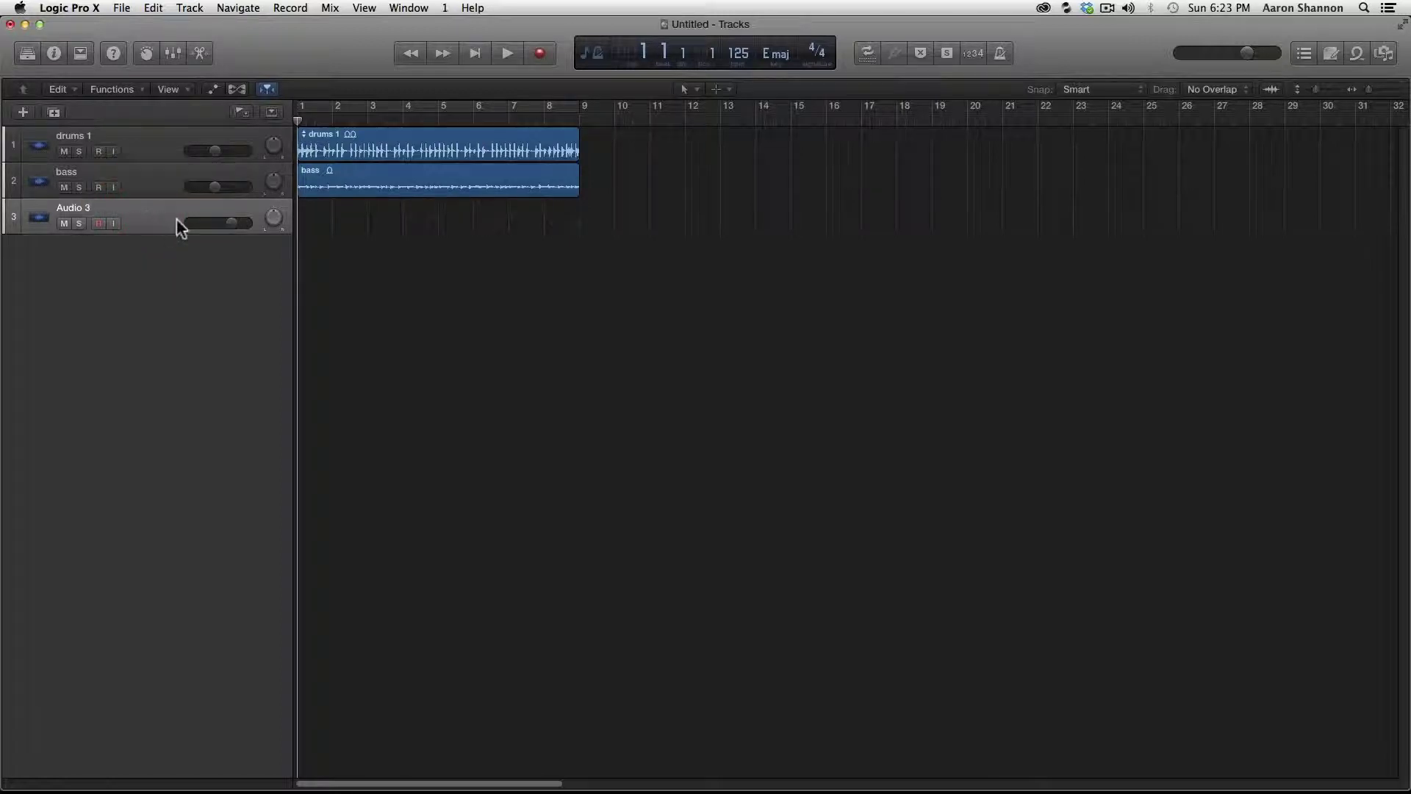
click(122, 8)
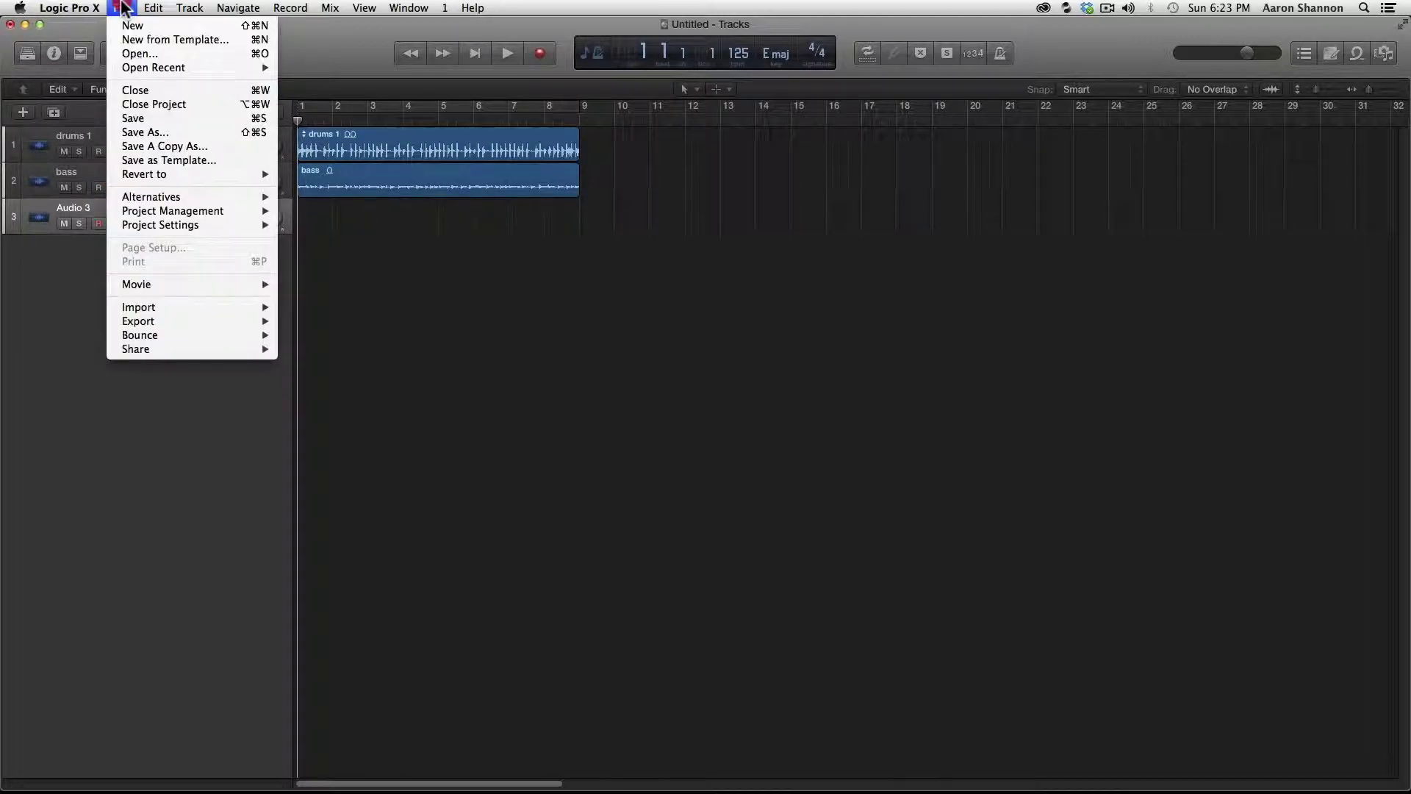
Import congas.aif from JUMPDRIVE > Junk > Motown 125 bpm onto Audio 3 at bar 1.
mouse_move(157, 307)
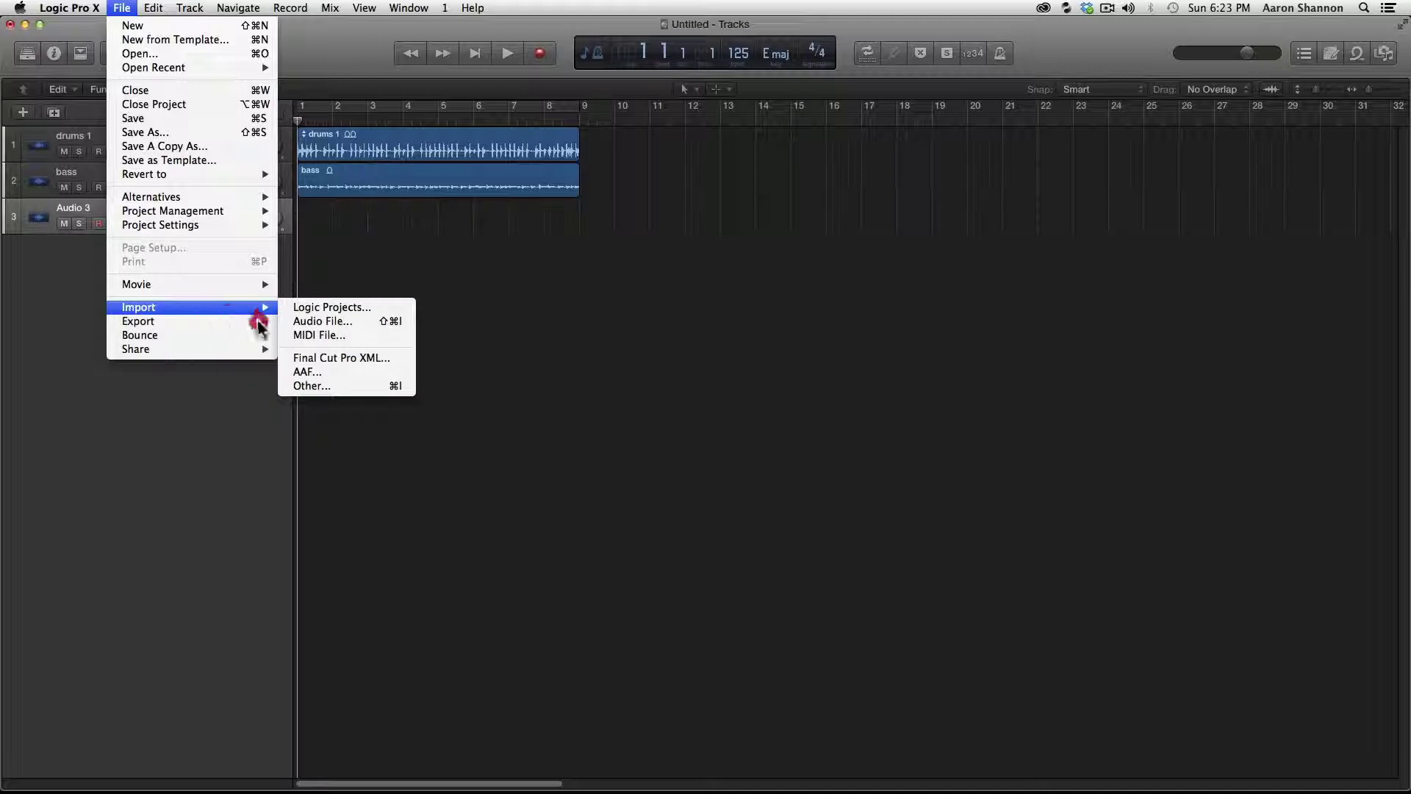
click(316, 321)
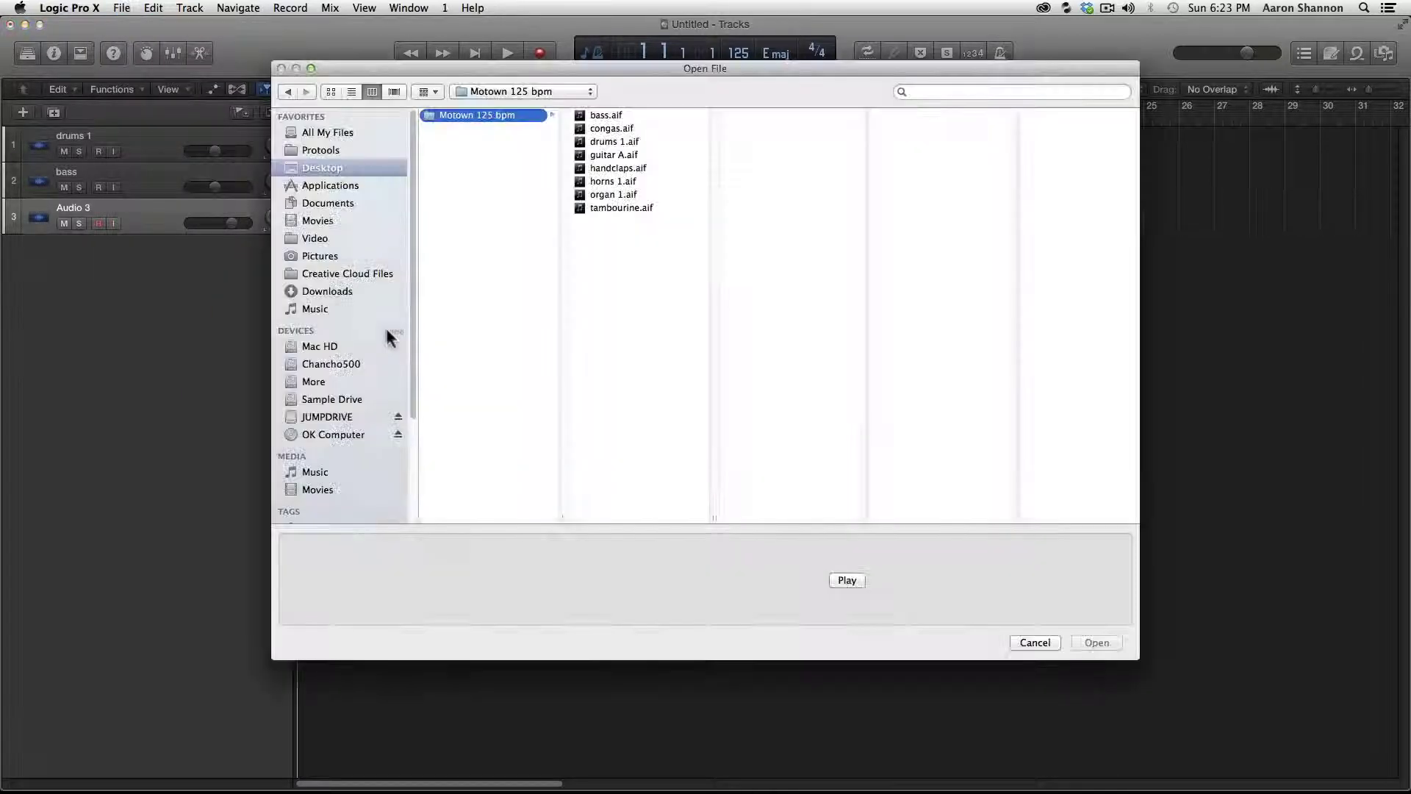
click(332, 418)
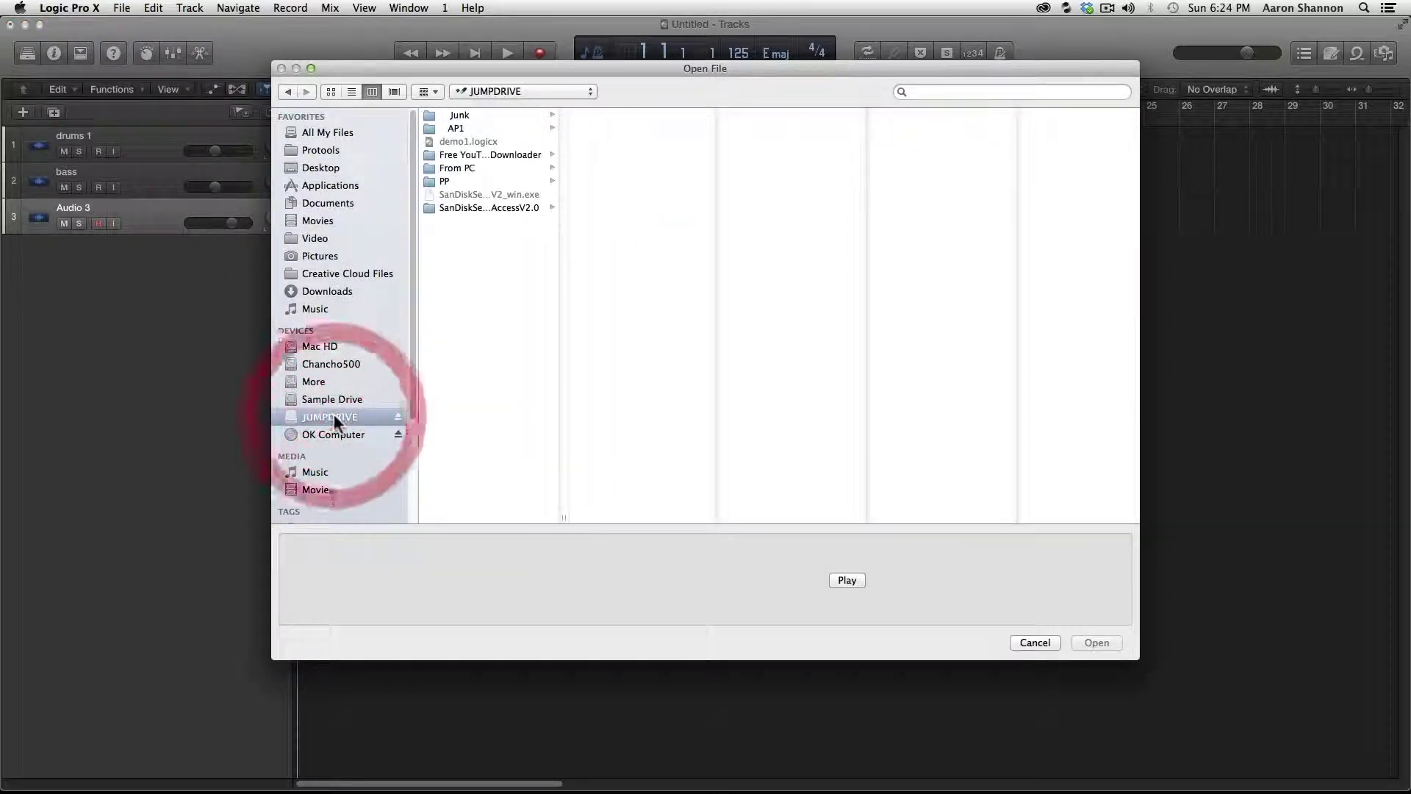
click(461, 114)
click(623, 116)
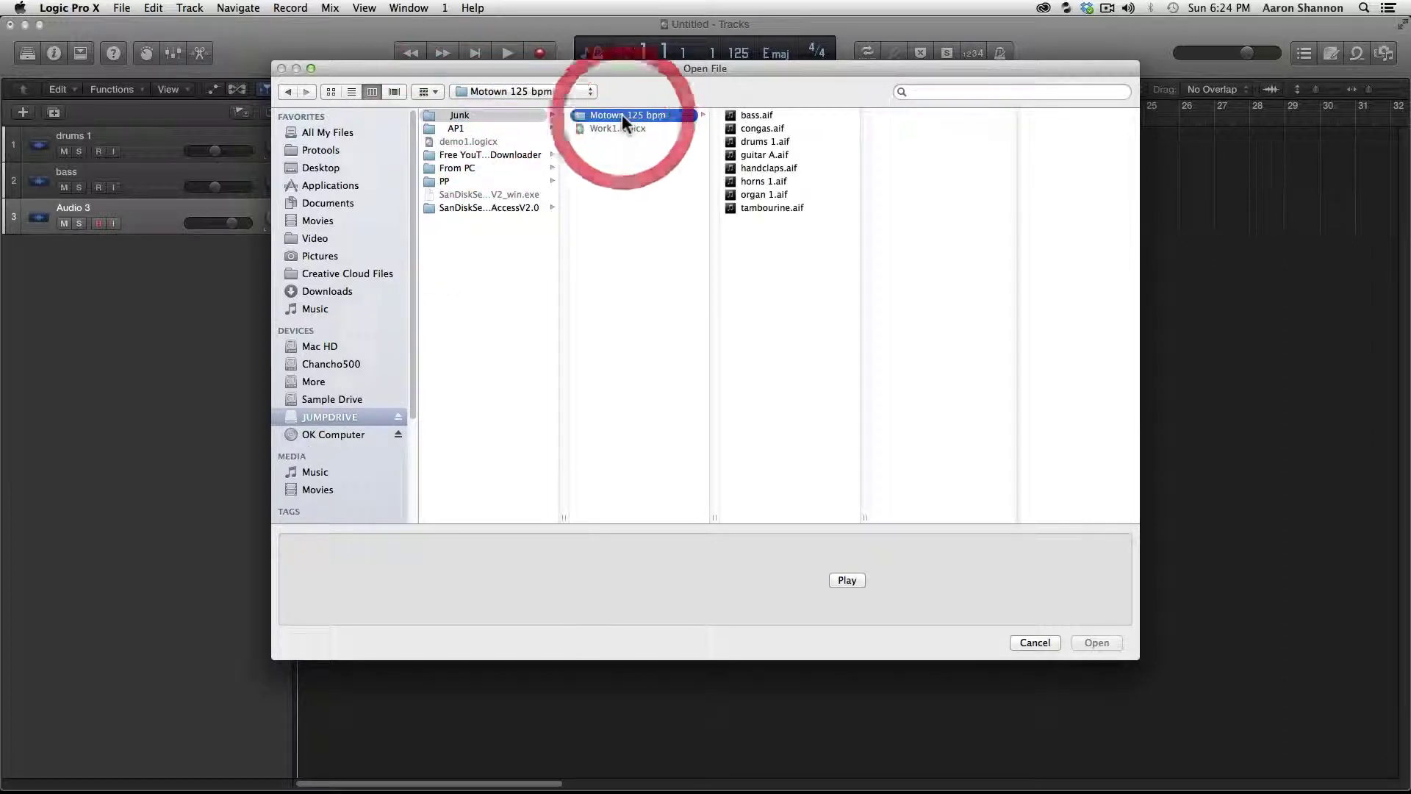
click(761, 127)
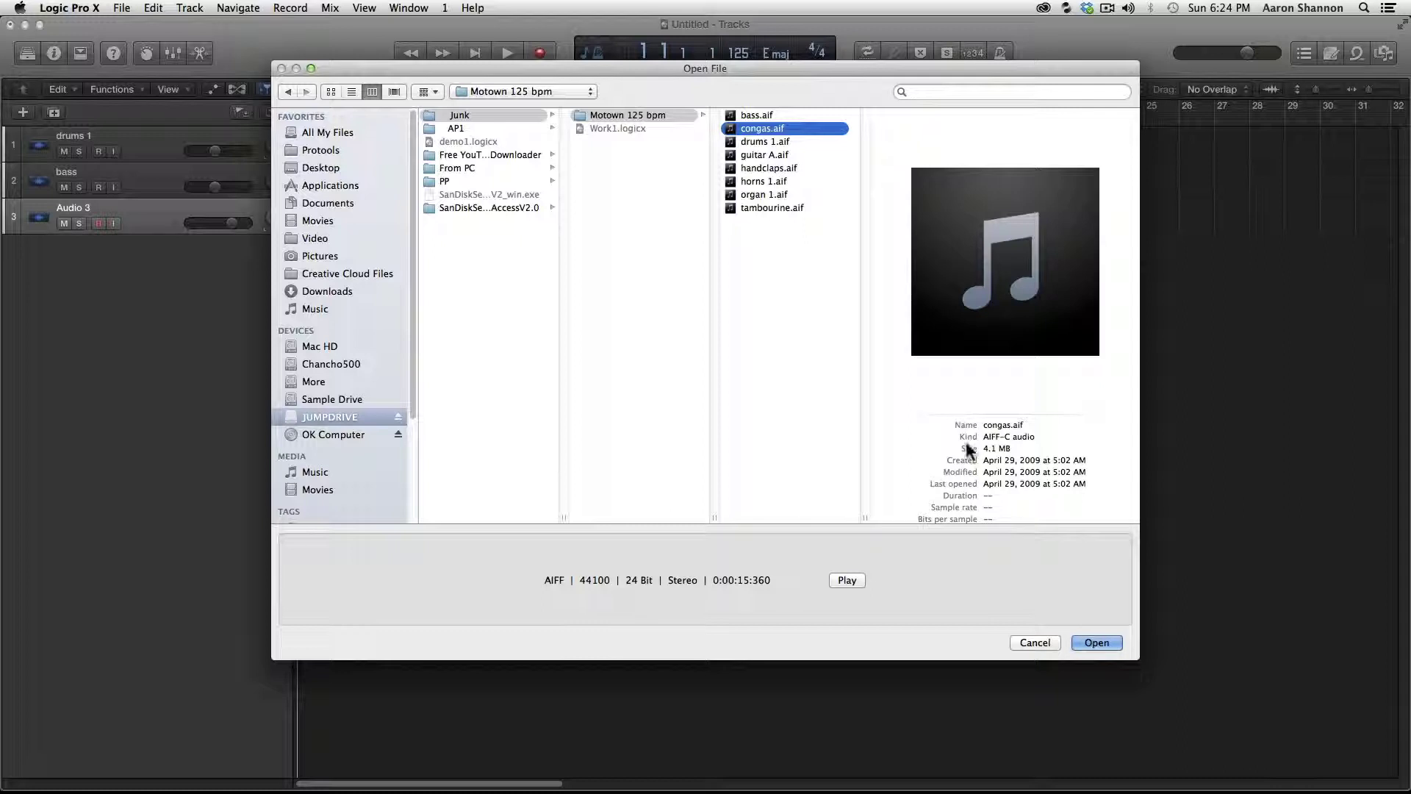
double_click(761, 127)
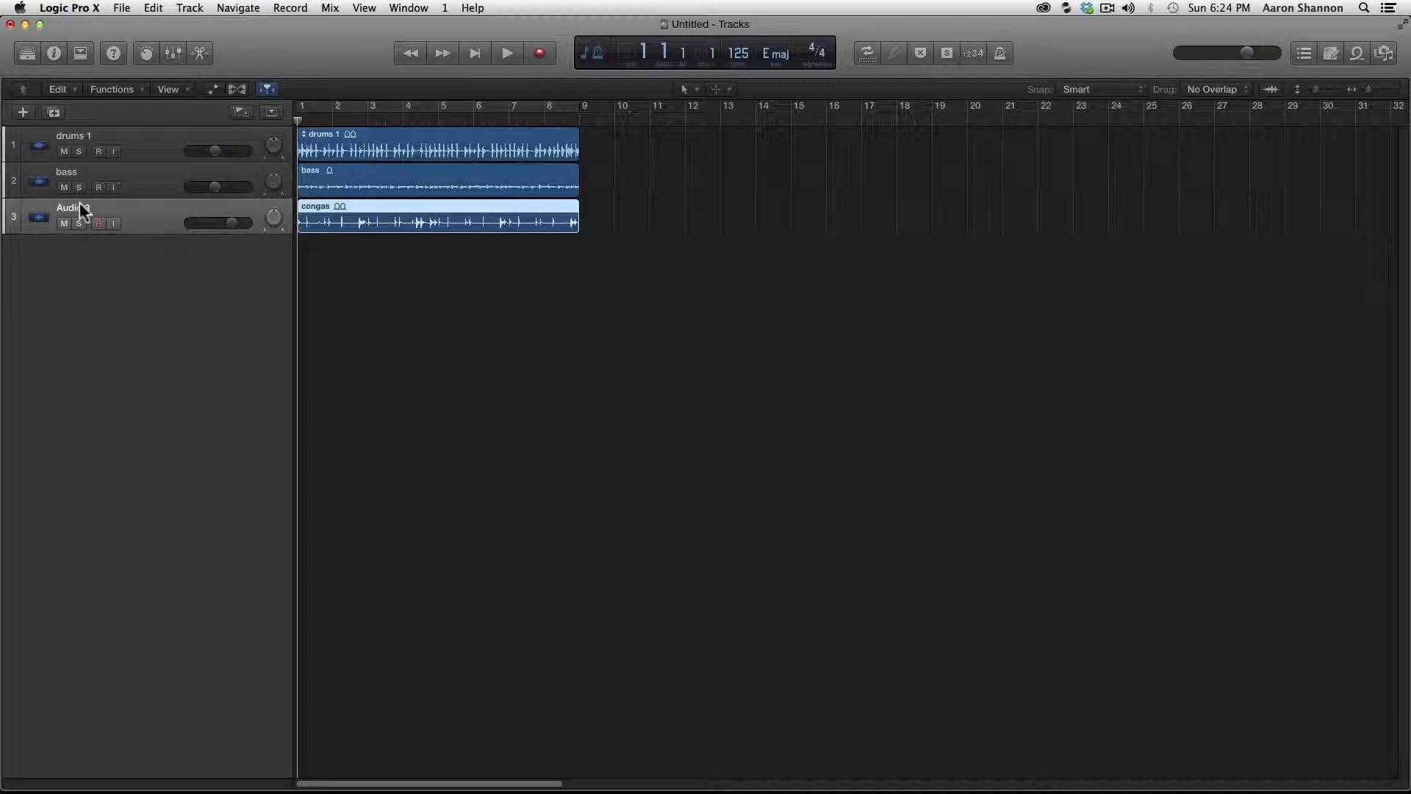
Rename track 3 to congas using Name Track by Region Name.
click(424, 201)
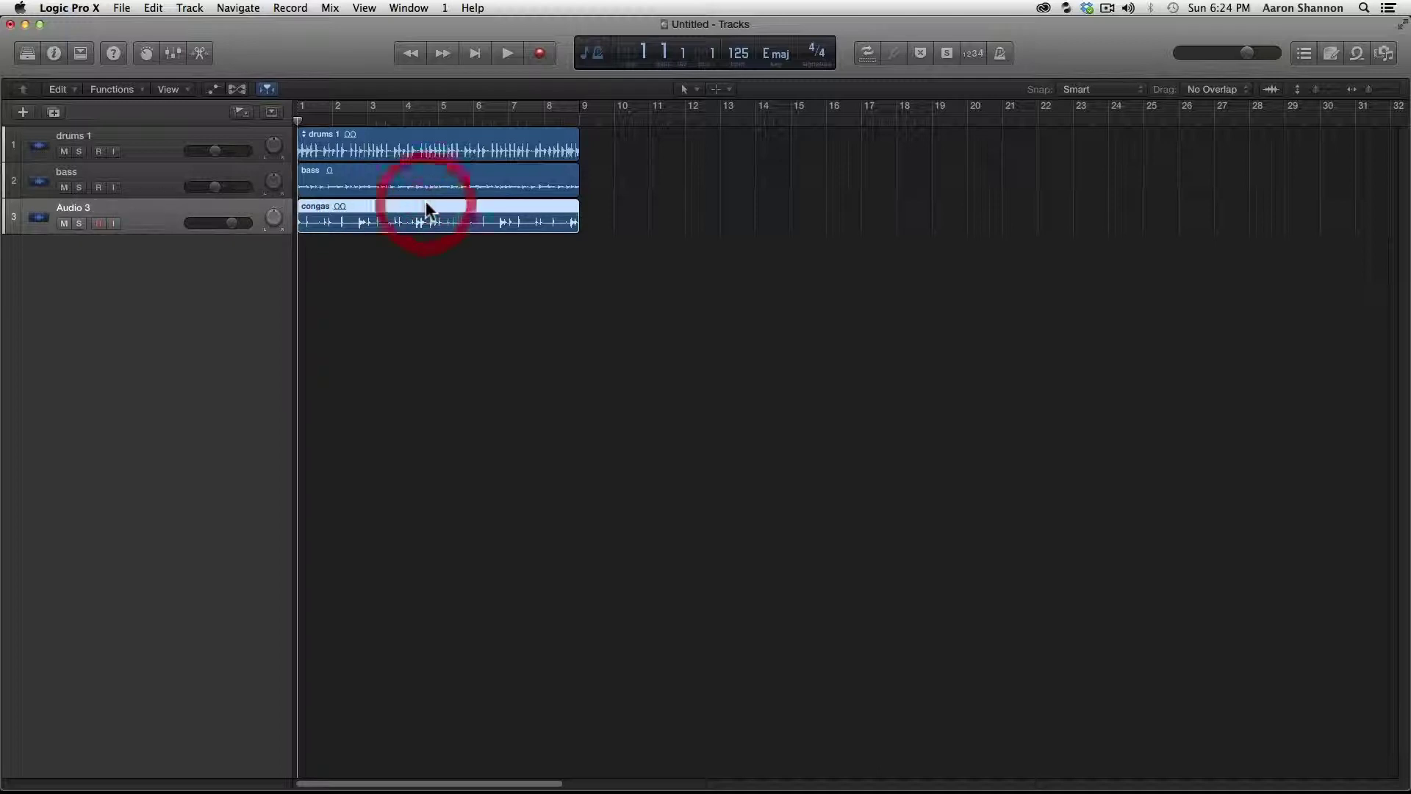
click(138, 89)
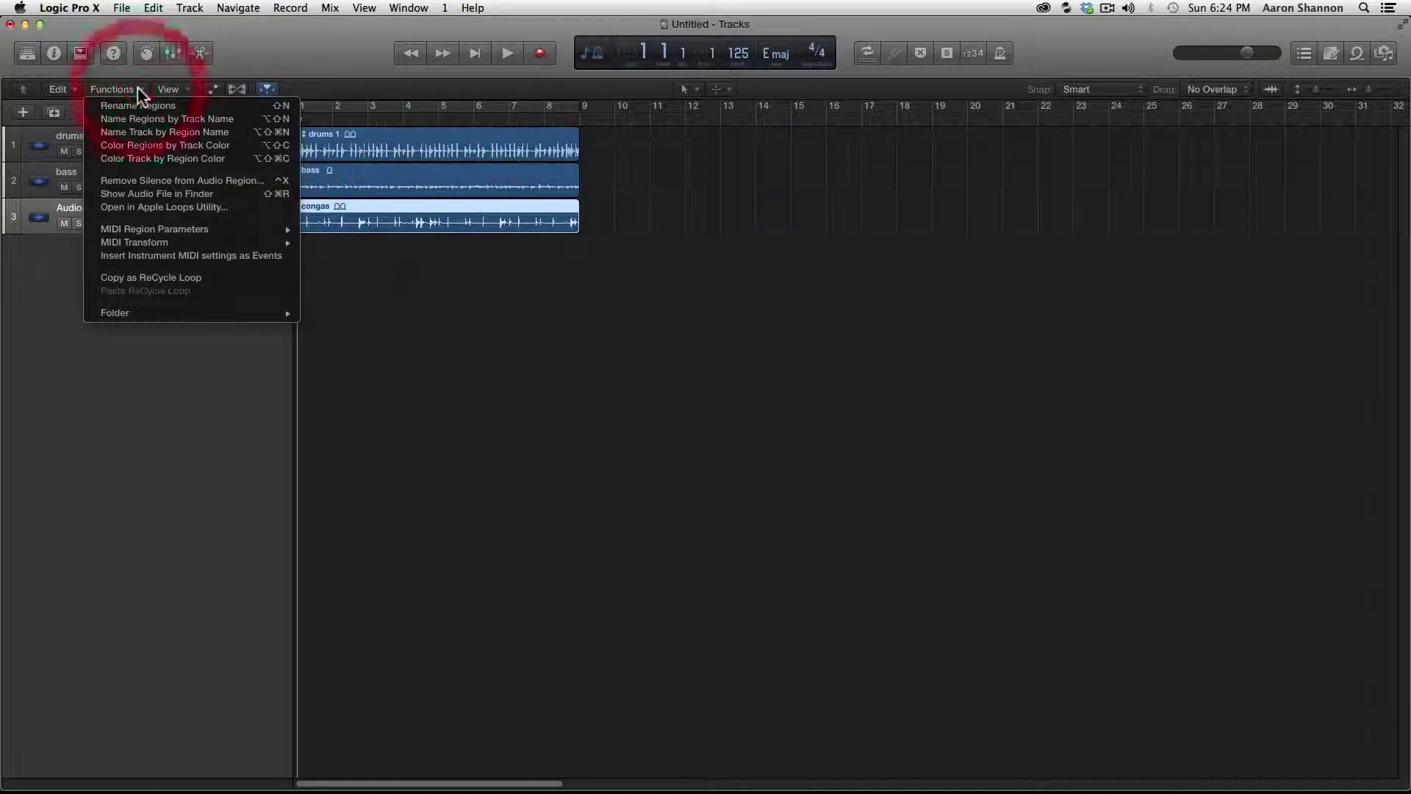
click(138, 132)
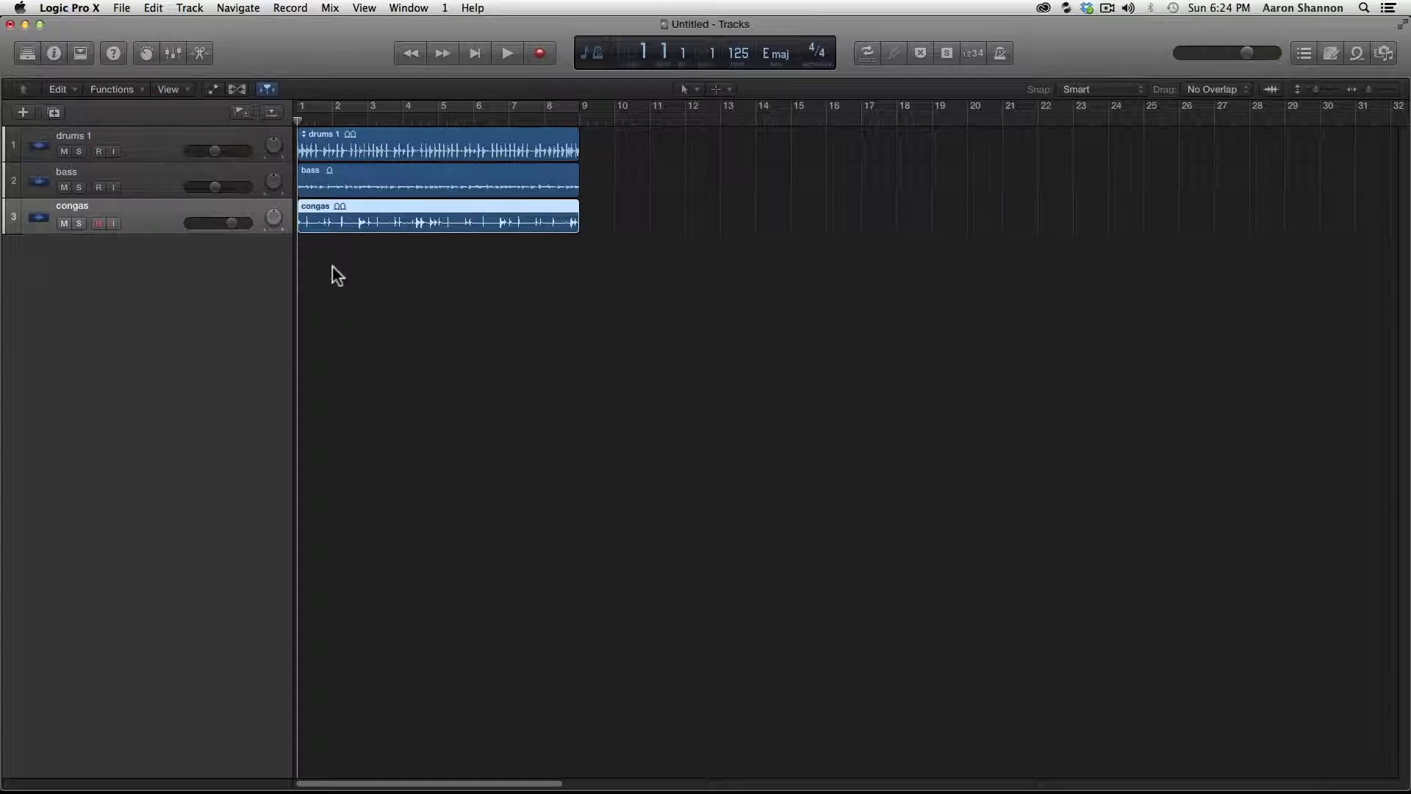
double_click(72, 204)
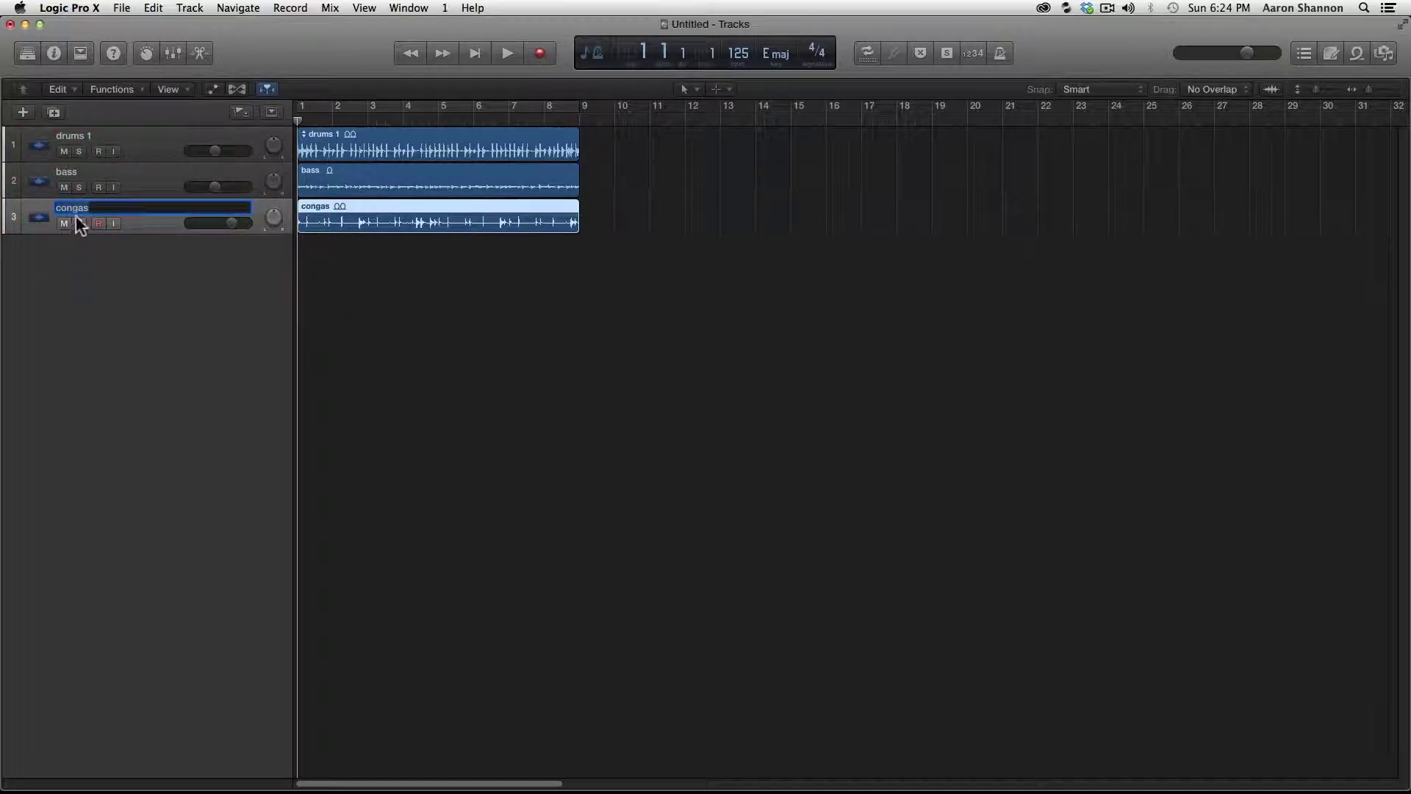
Keep the congas name, then set its volume to -11.2 dB and pan to -18 during playback.
click(90, 250)
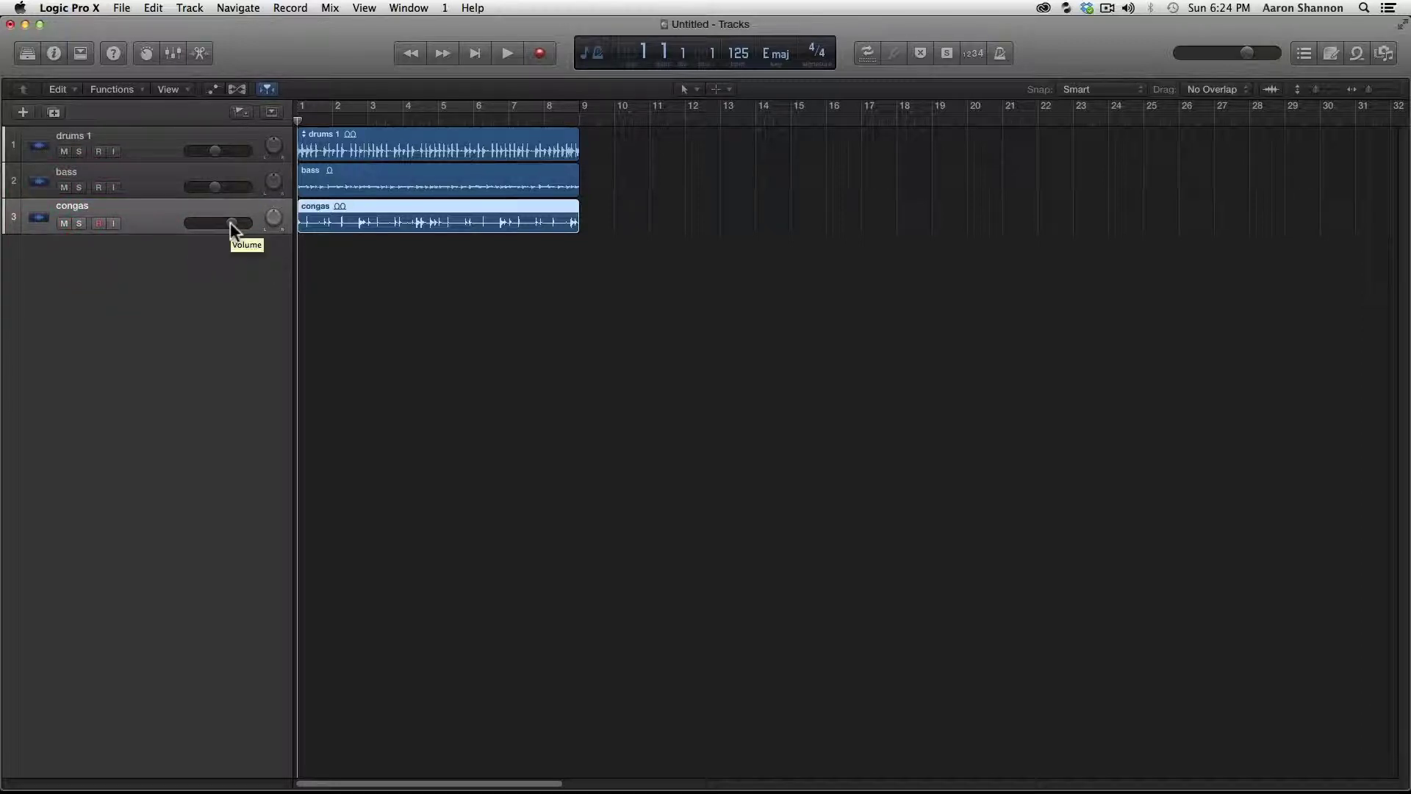
key(space)
drag(234, 230, 167, 228)
drag(272, 217, 245, 271)
click(272, 219)
drag(211, 223, 210, 224)
key(space)
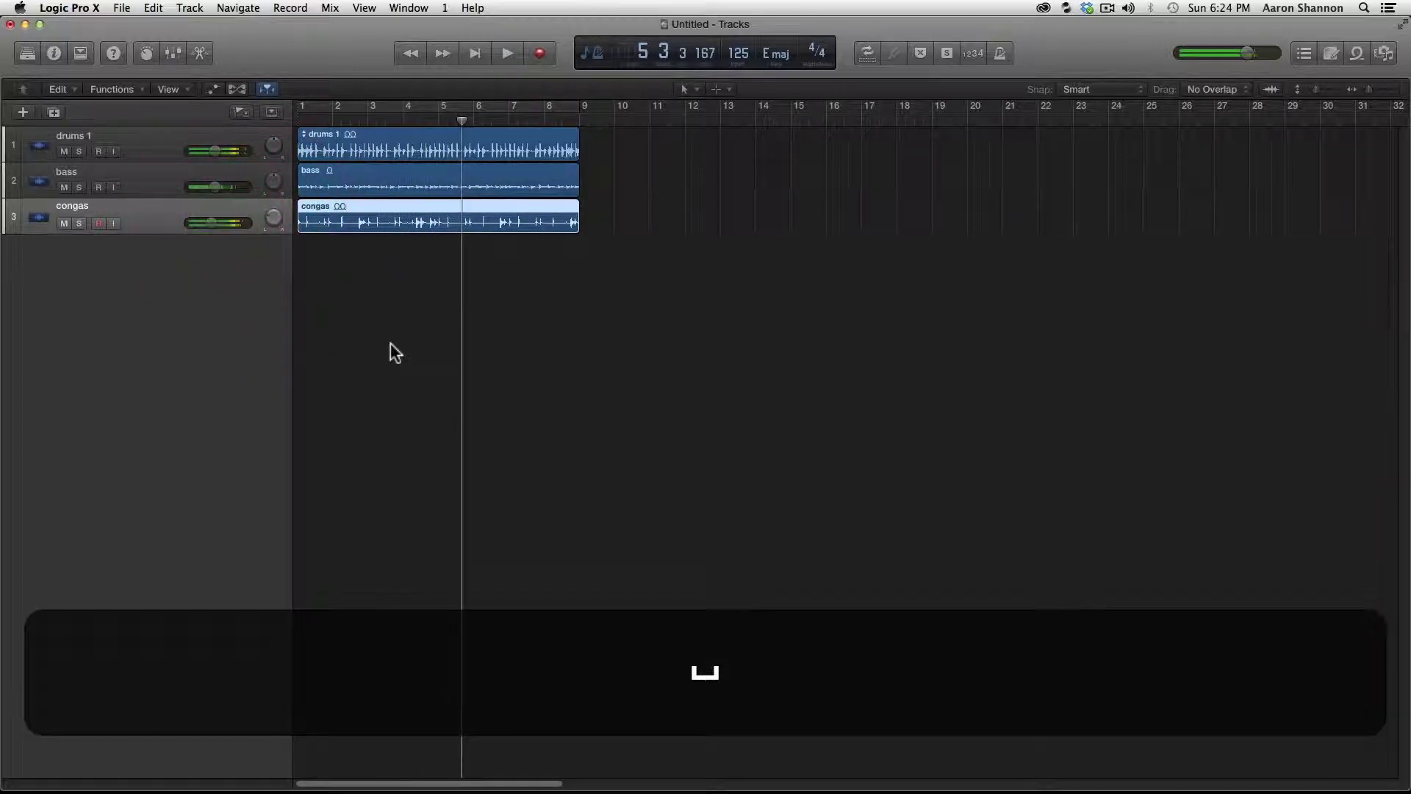
key(Return)
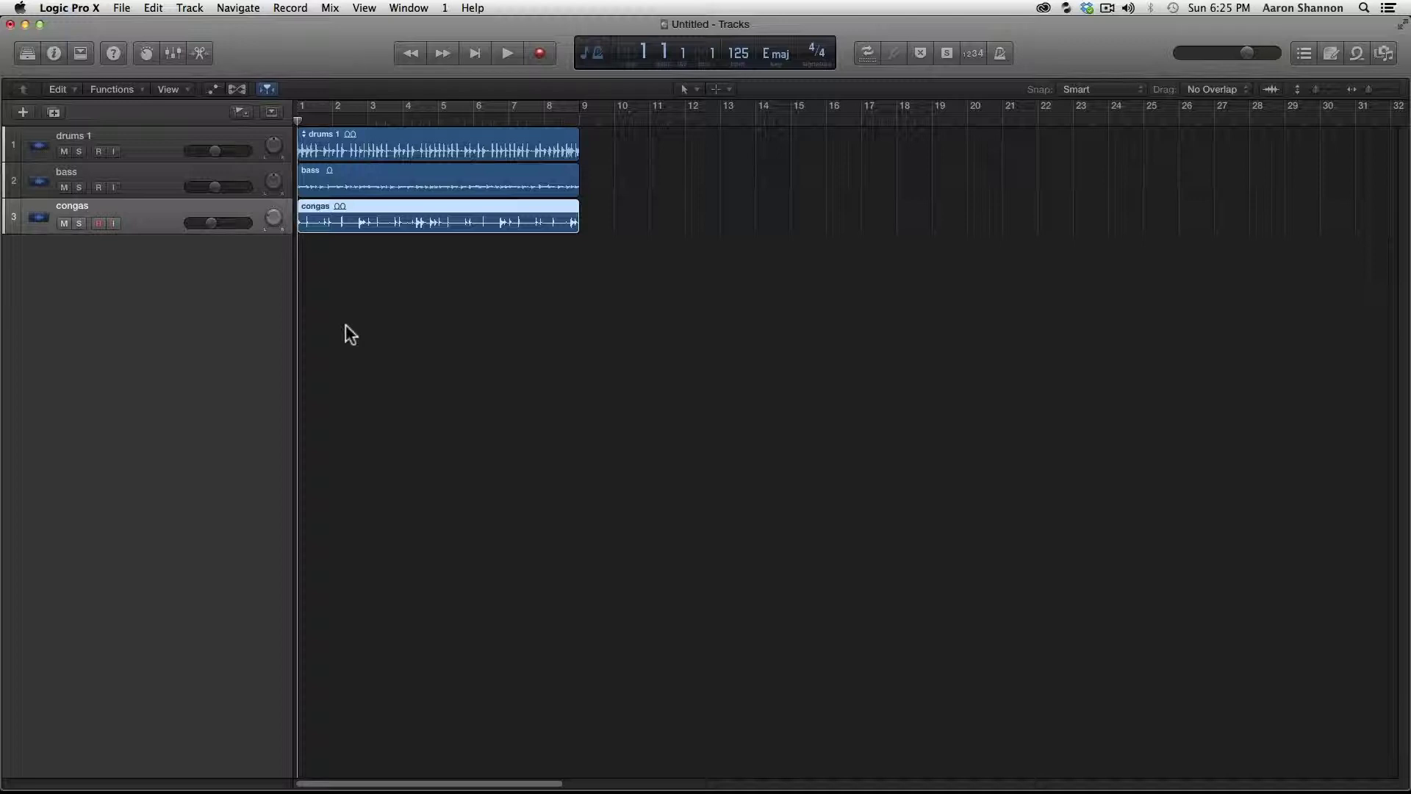
Create a fourth, empty audio track.
click(23, 111)
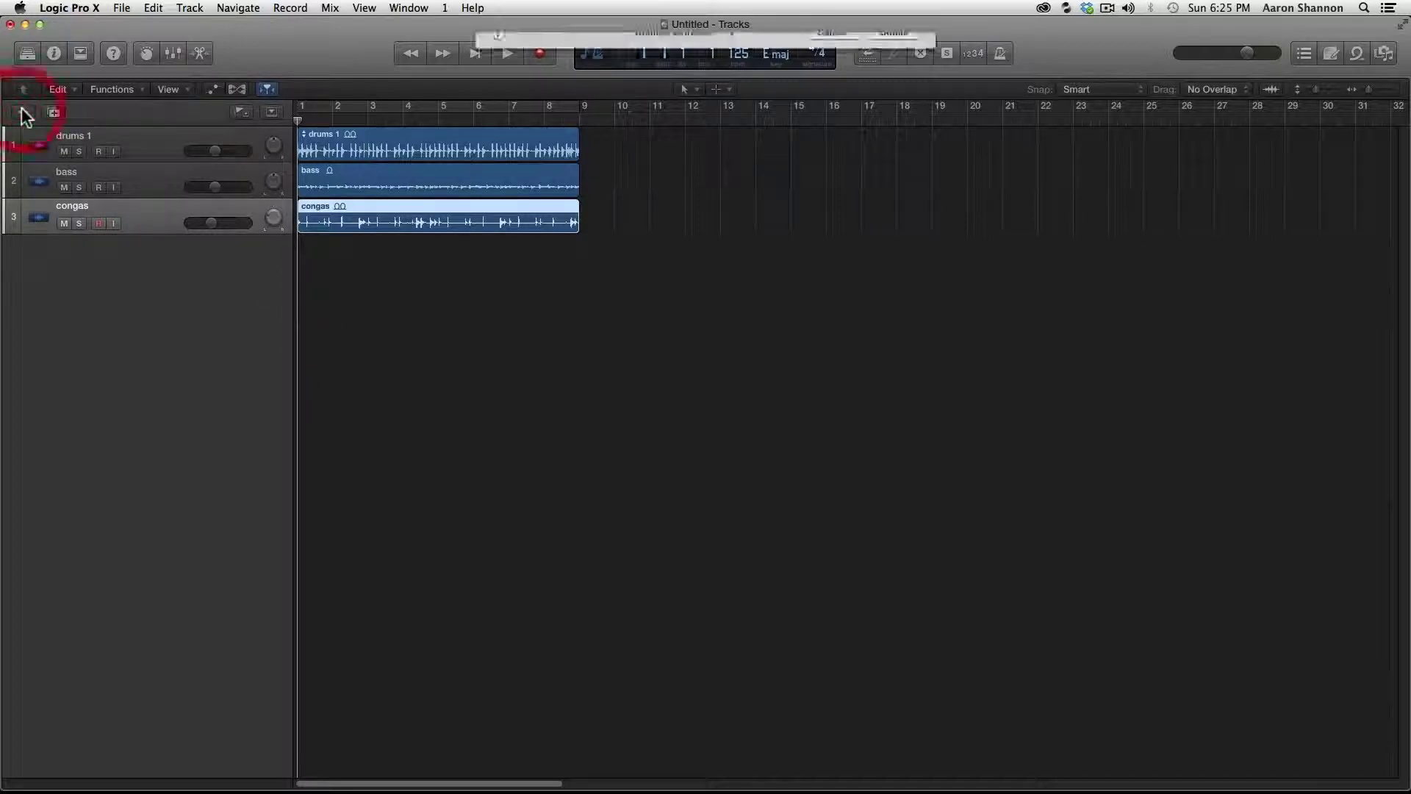
click(691, 65)
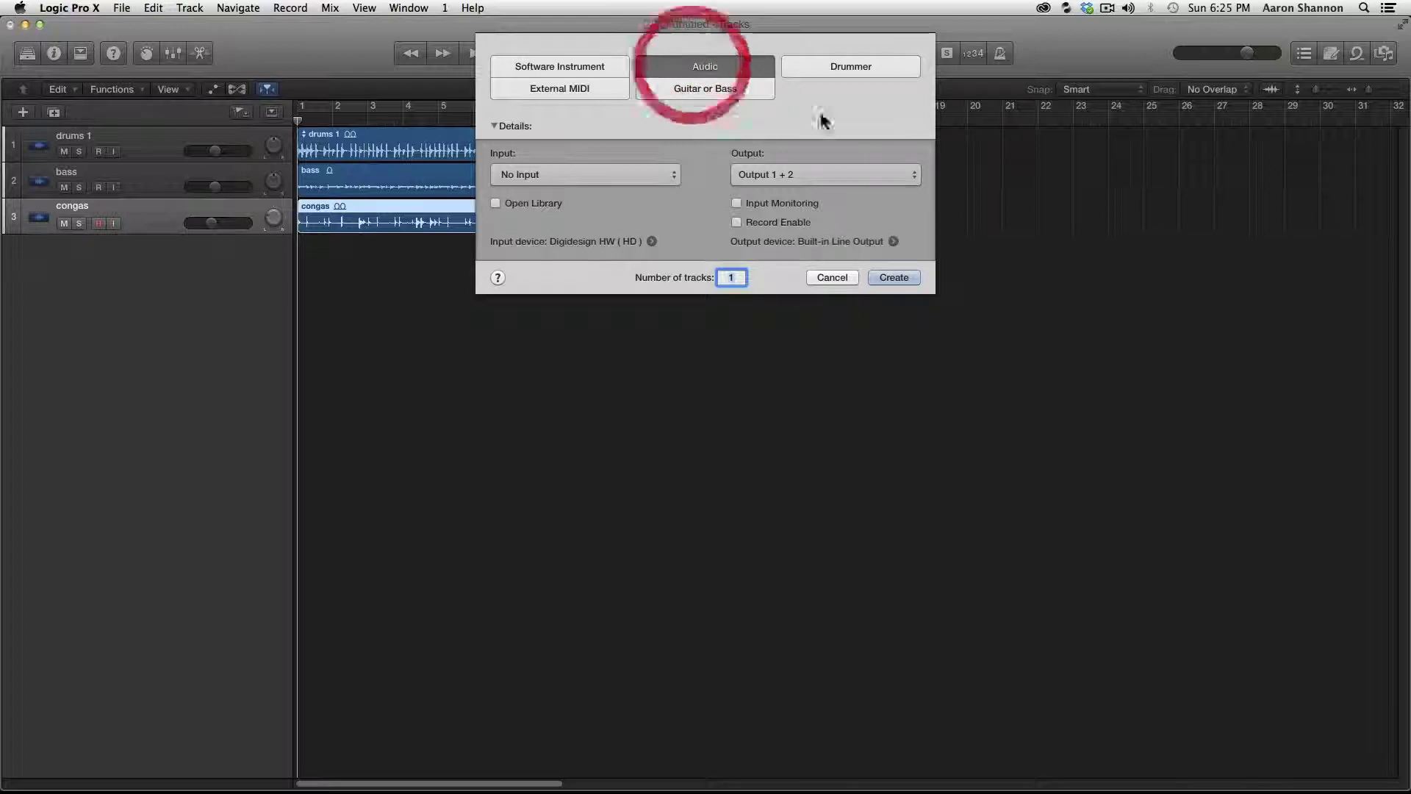
click(899, 279)
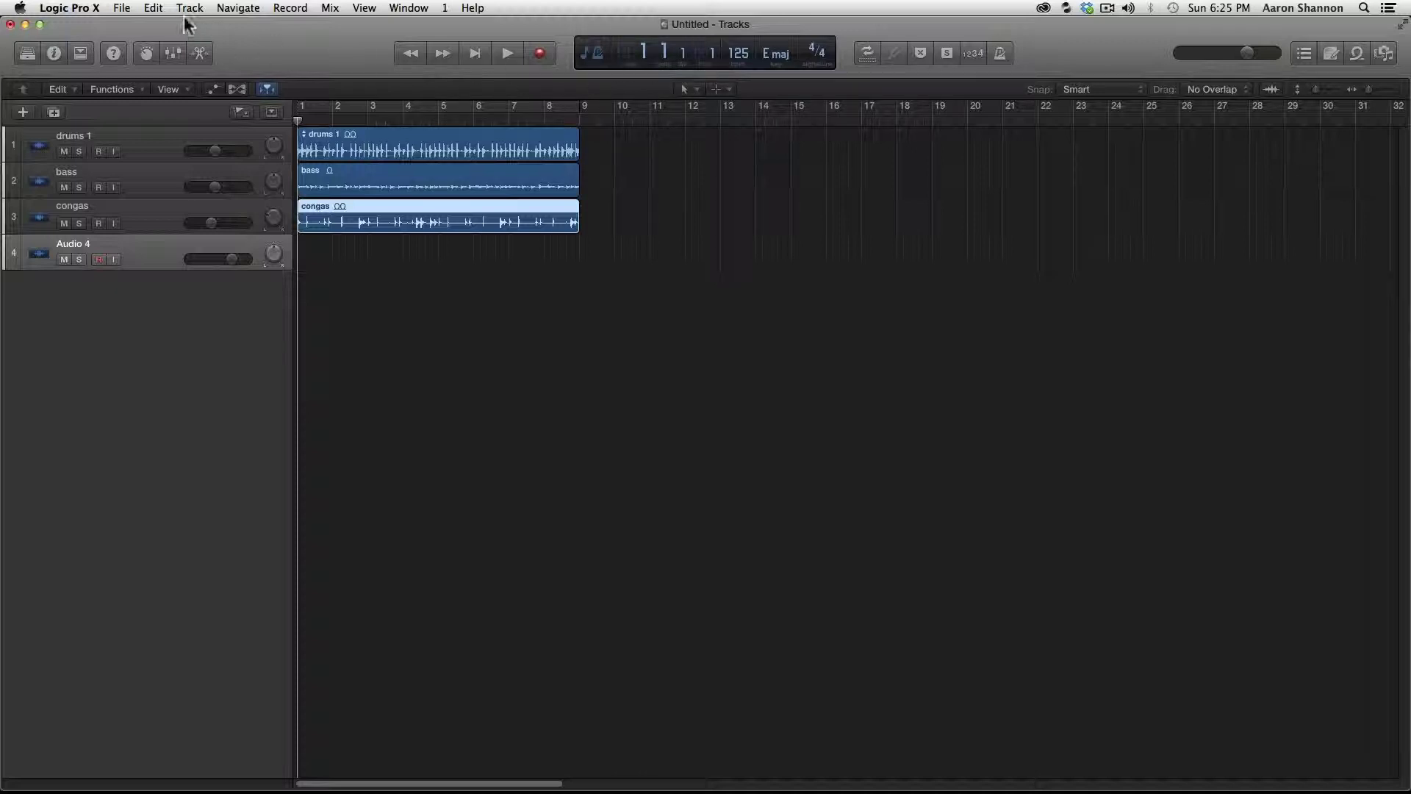
Import tambourine.aif from Desktop > Motown 125 bpm onto track 4 at bar 1.
click(121, 8)
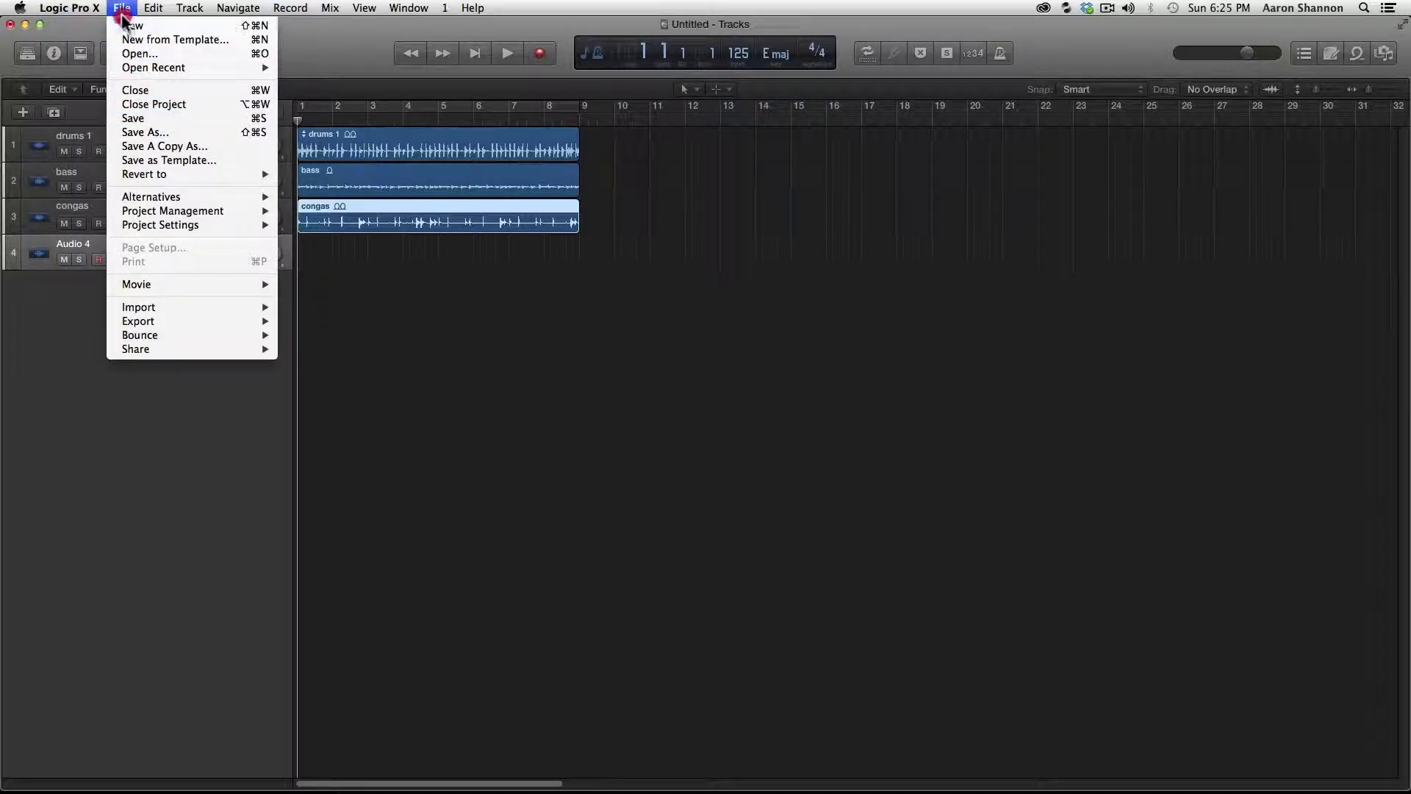
mouse_move(117, 308)
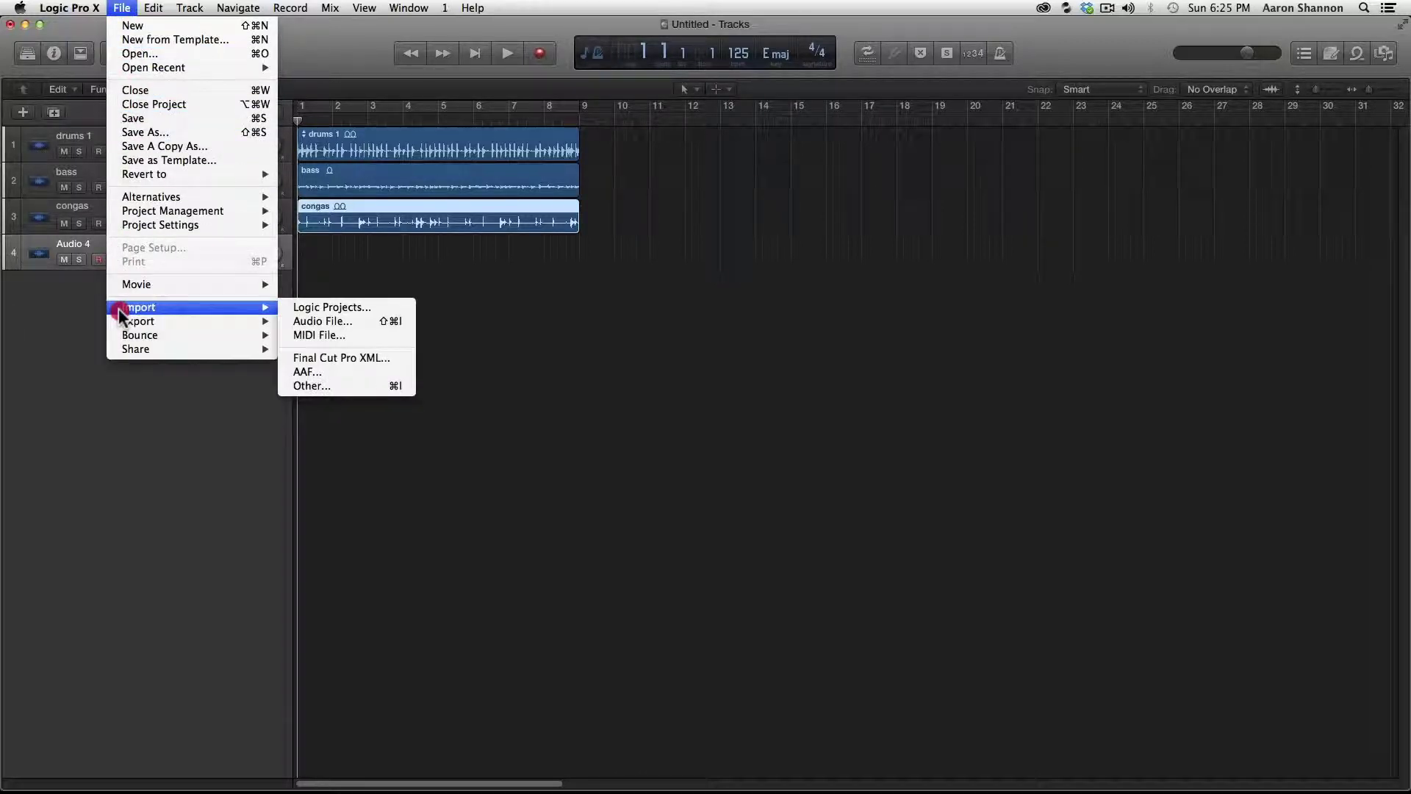
click(324, 319)
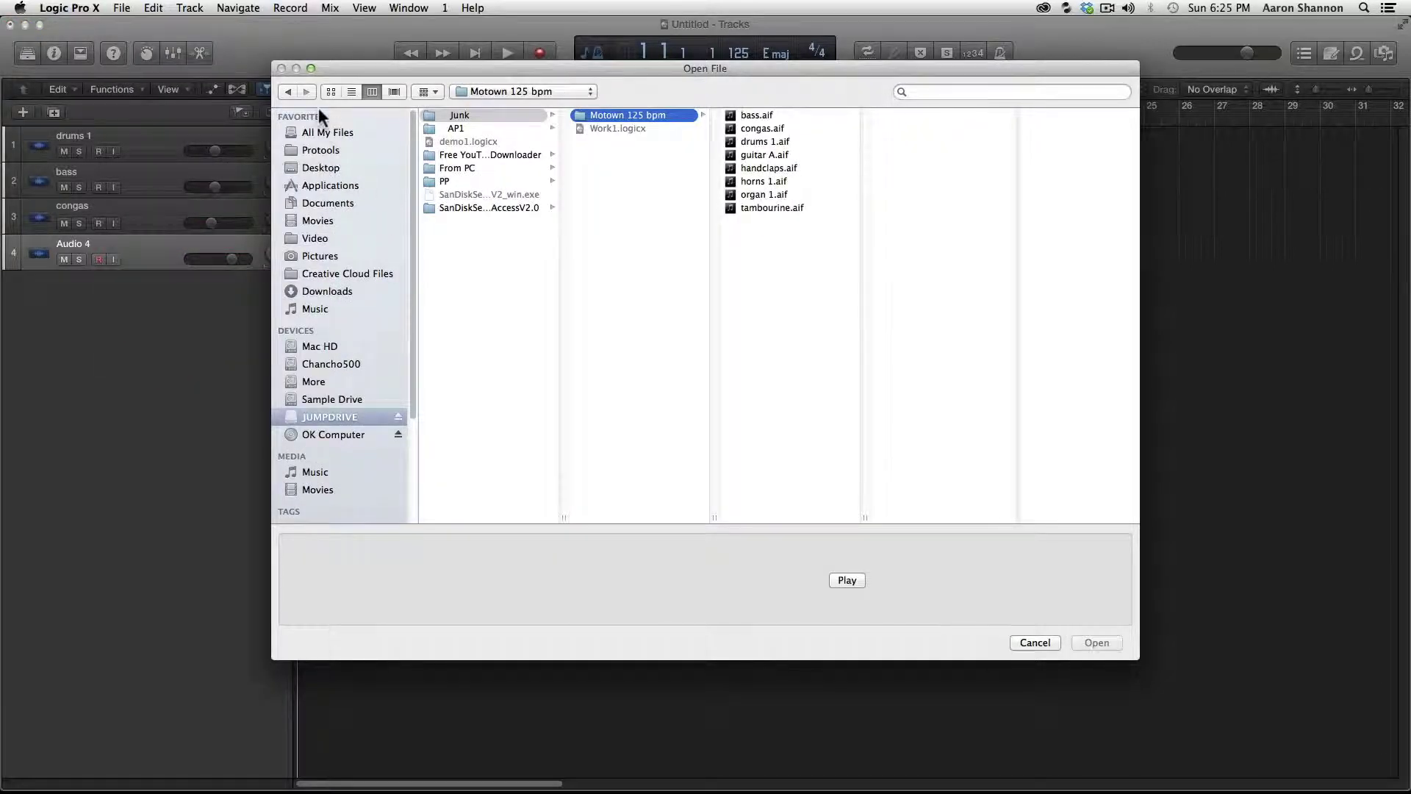
click(316, 164)
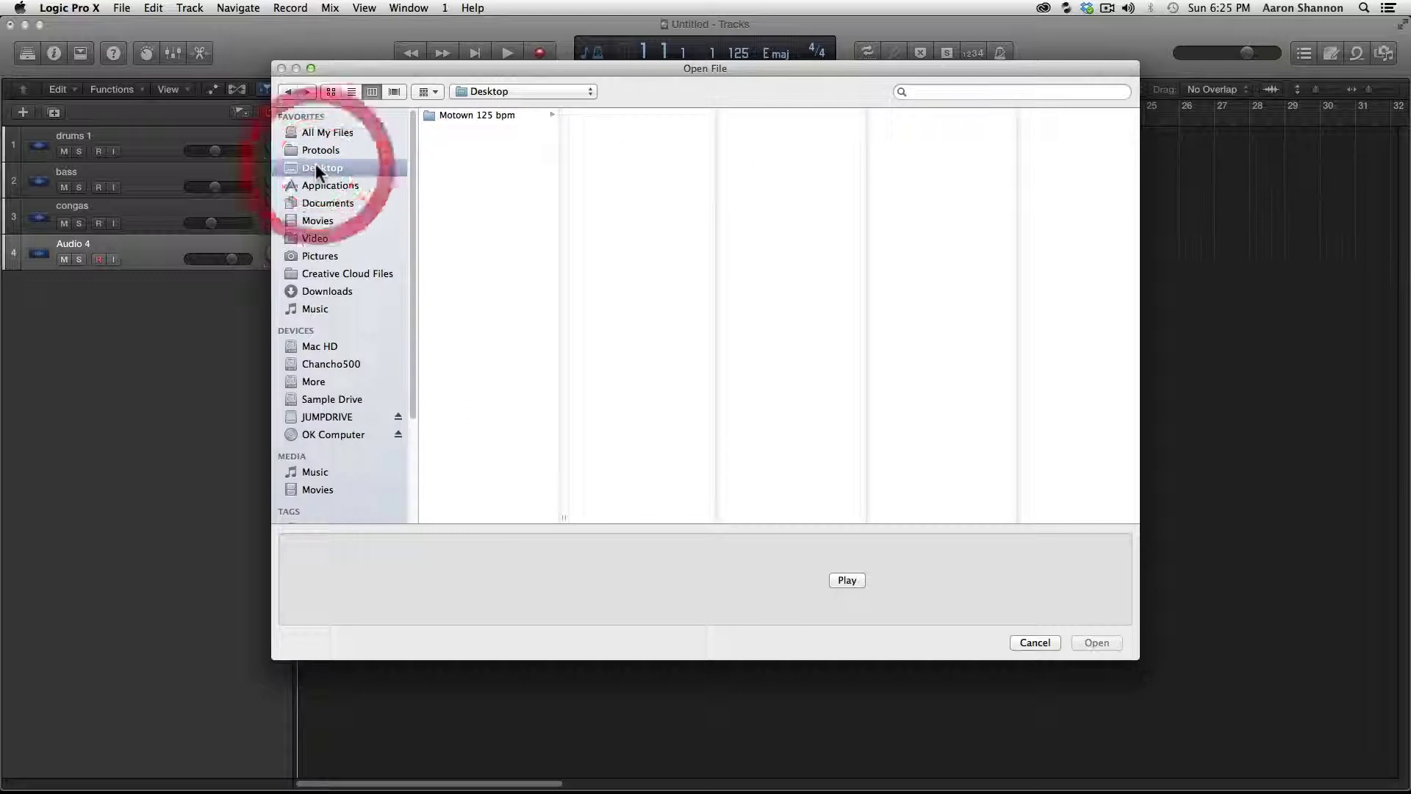
click(460, 114)
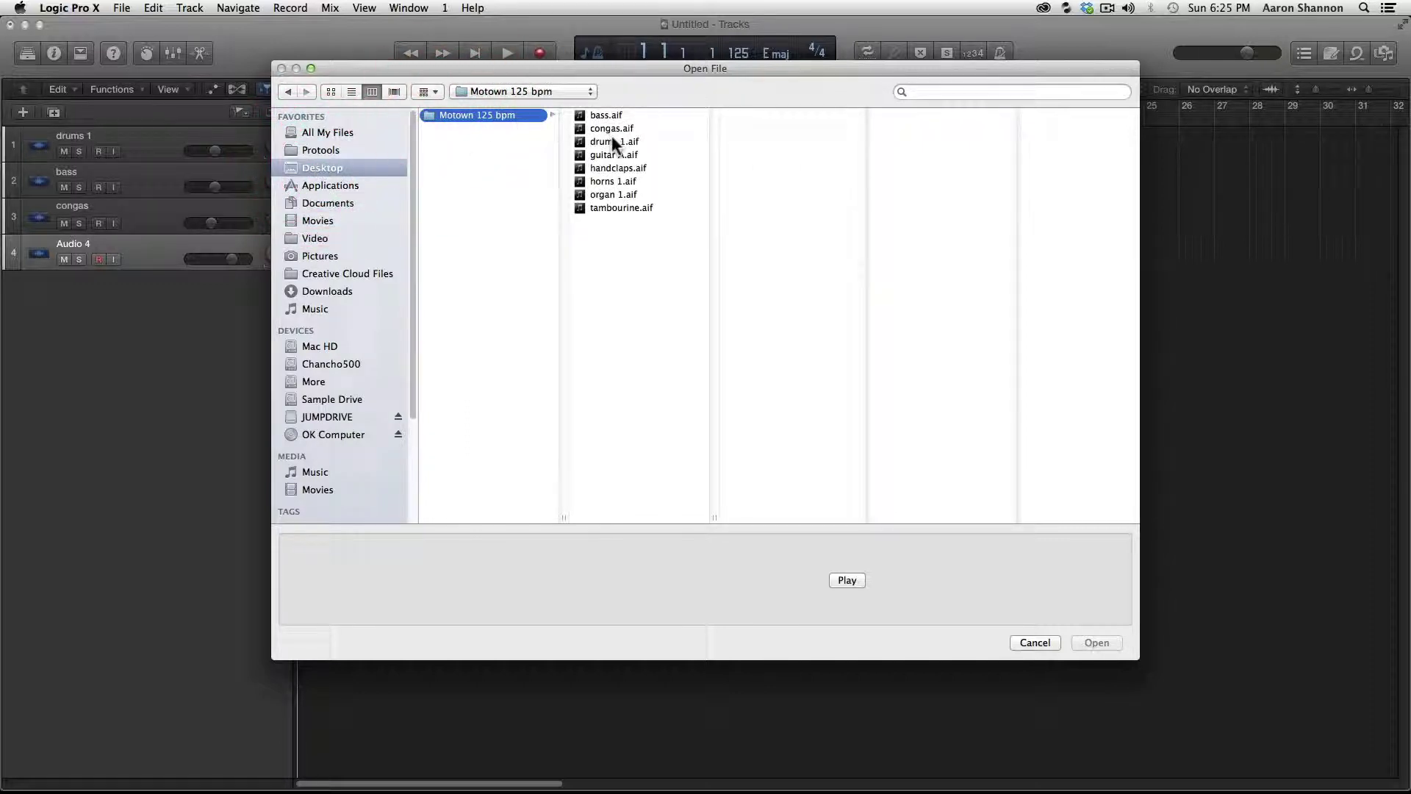
click(607, 207)
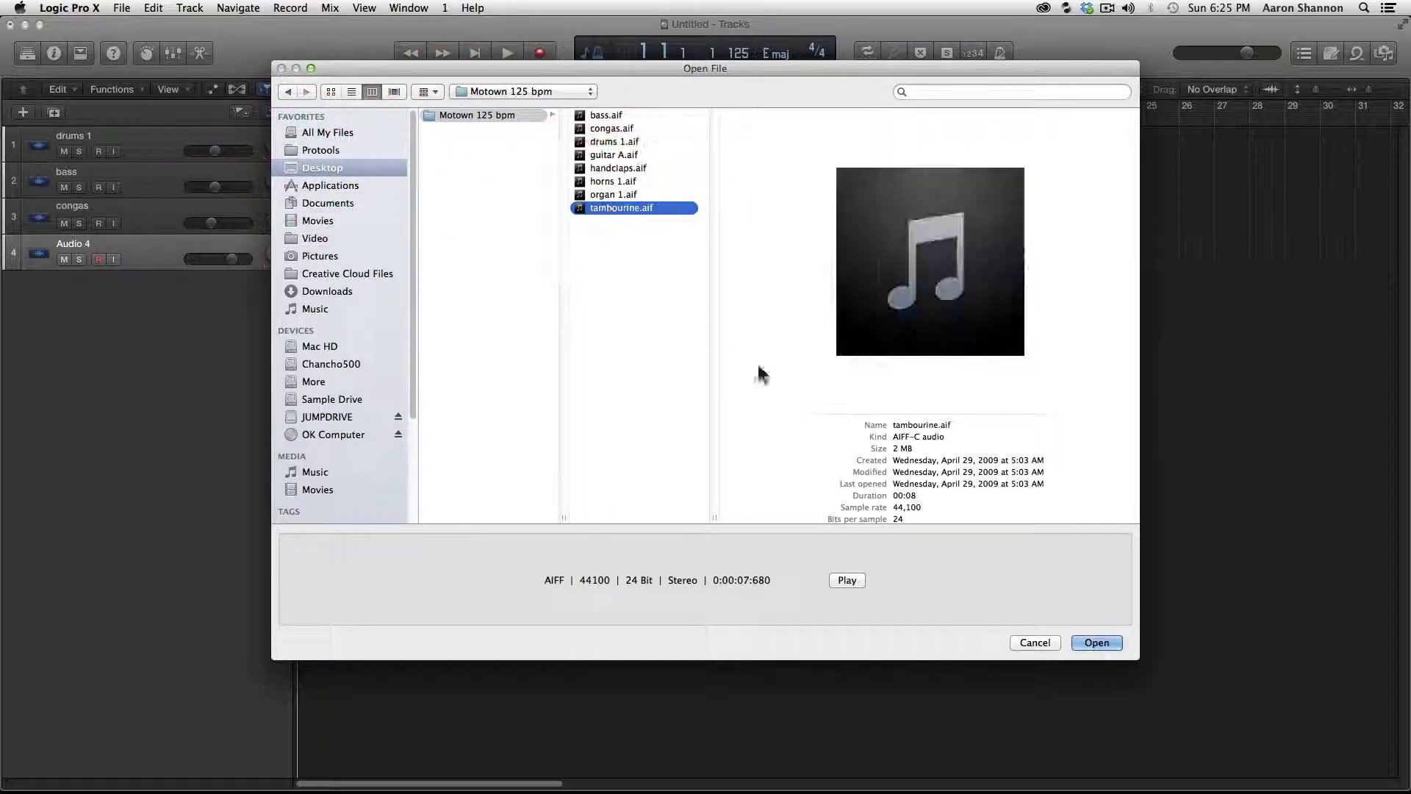
click(1108, 641)
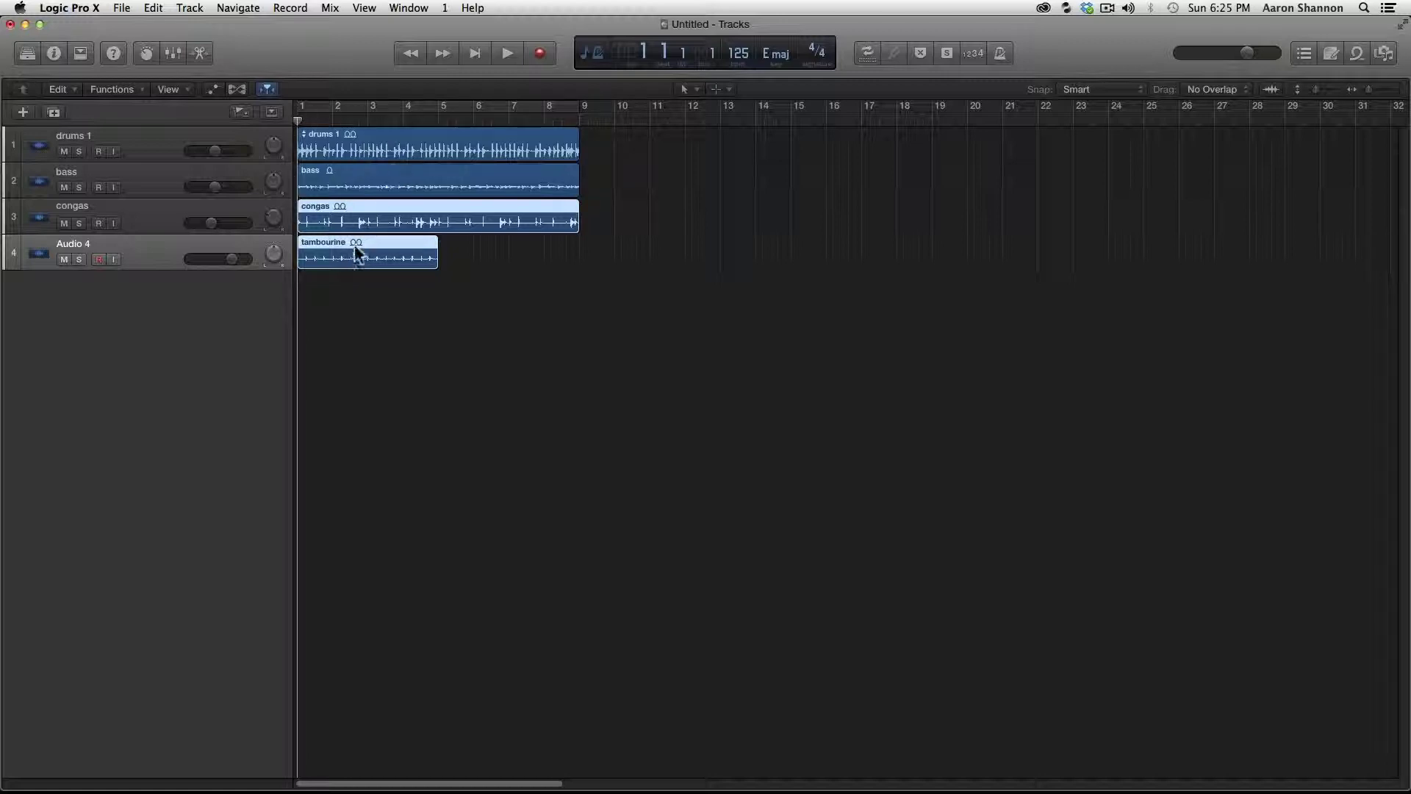
Copy the tambourine region to bar 5 and pan the track slightly right.
drag(352, 252, 491, 262)
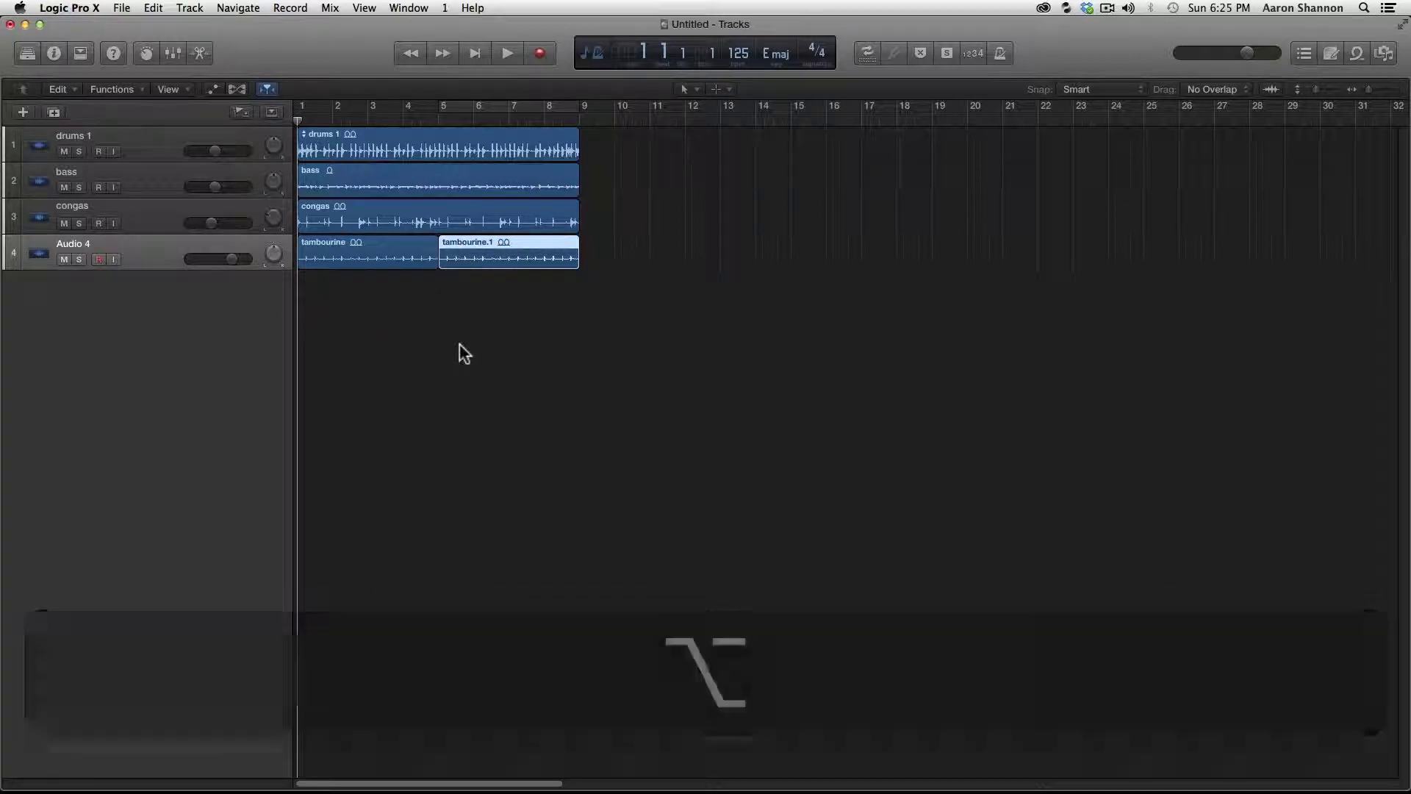
key(space)
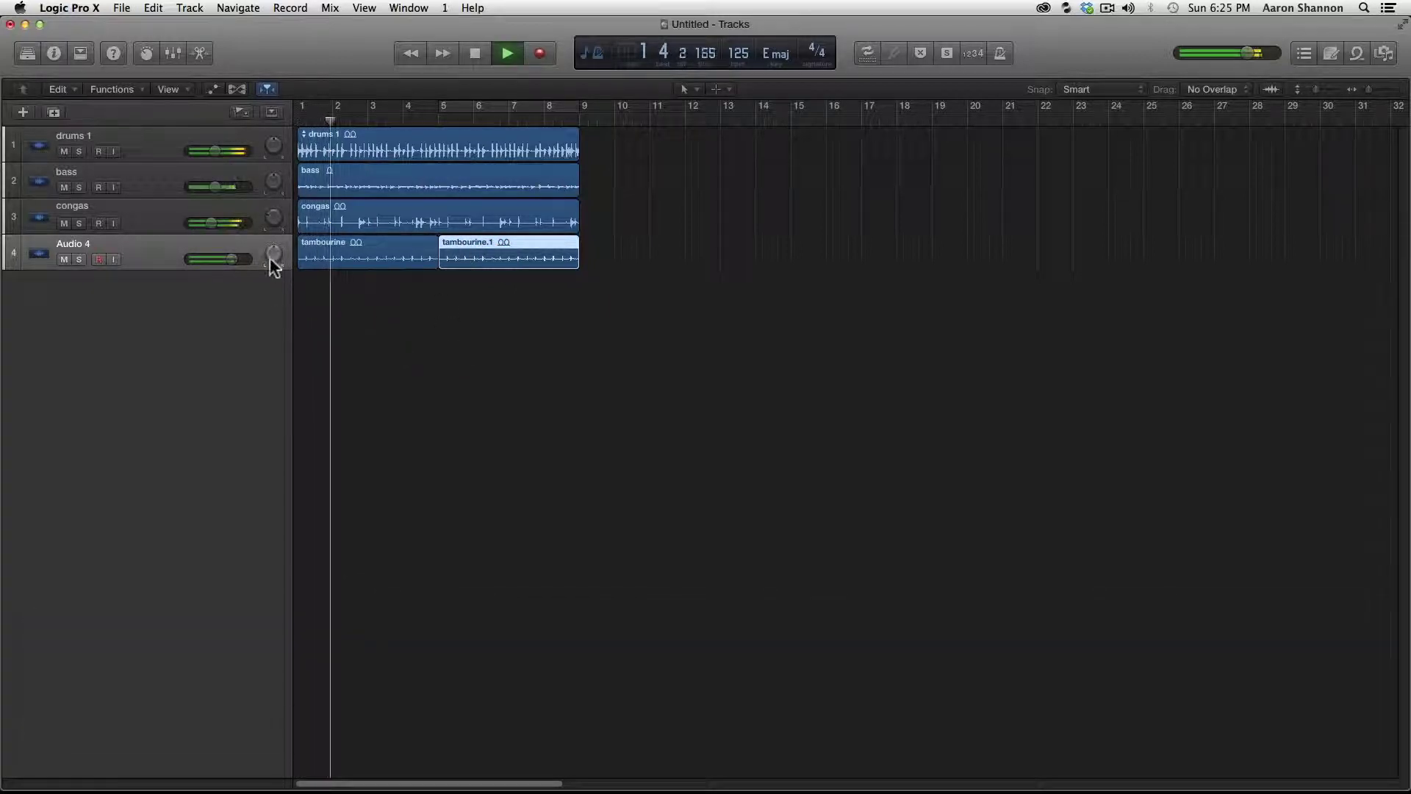
drag(272, 256, 174, 264)
key(space)
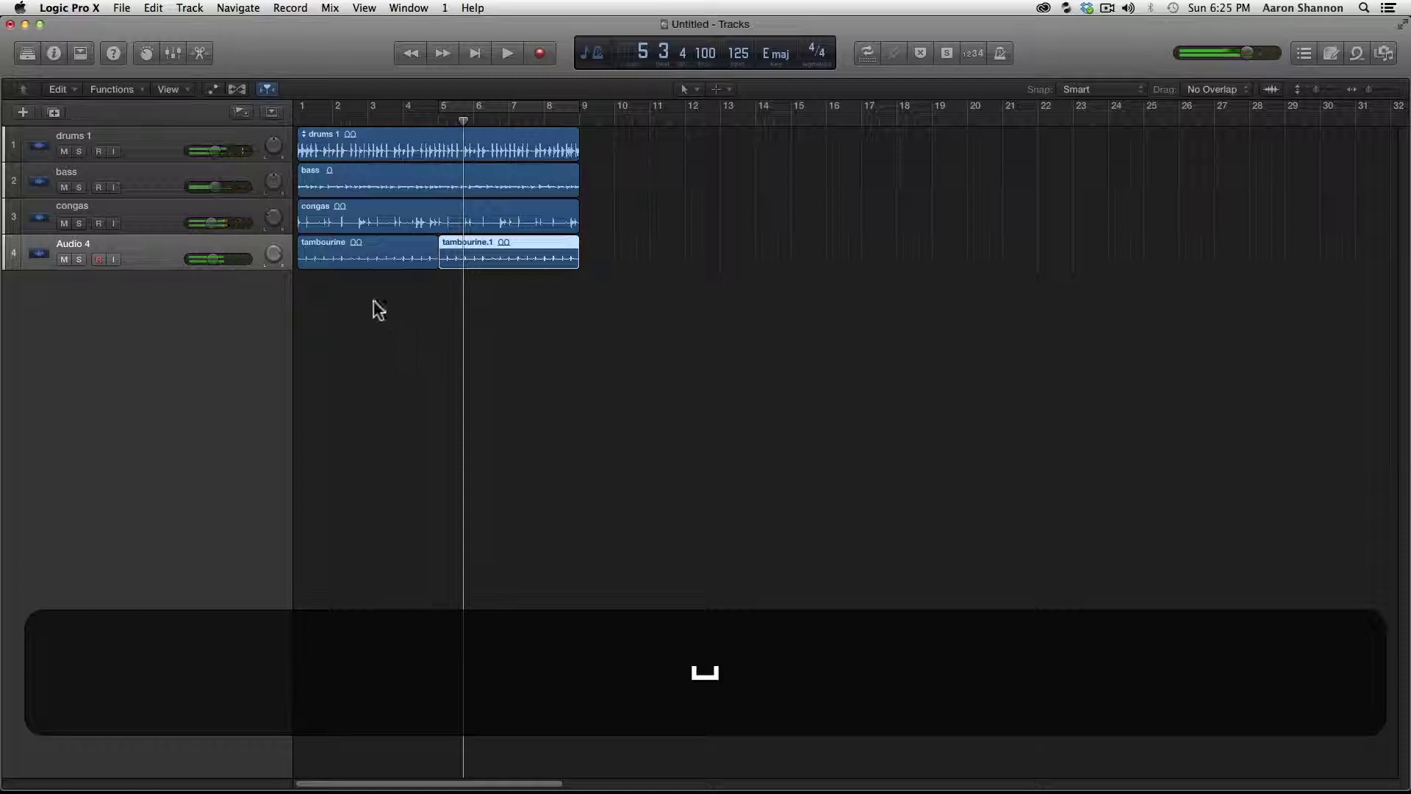
Name track 4 tambourine after its region and return the playhead to the start.
click(347, 248)
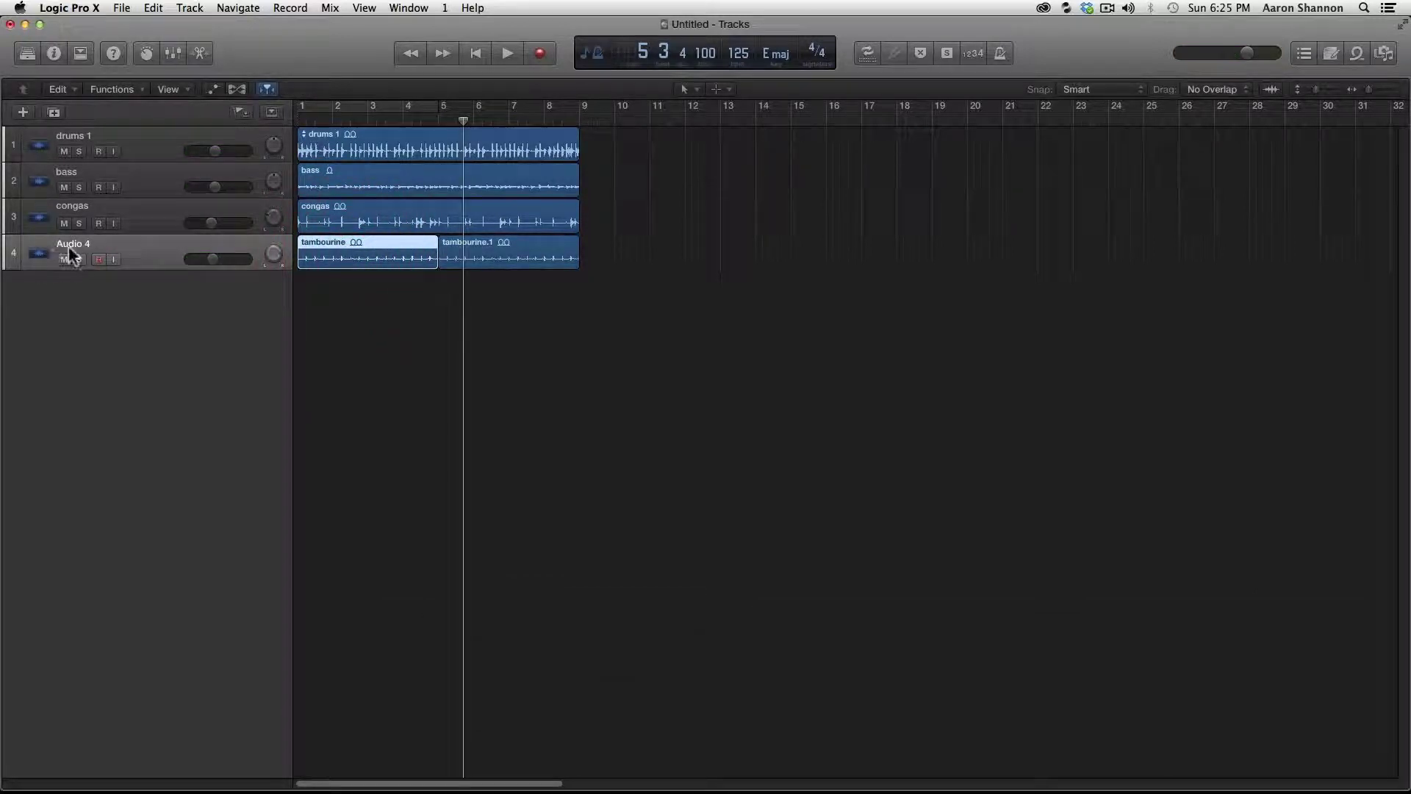
click(125, 88)
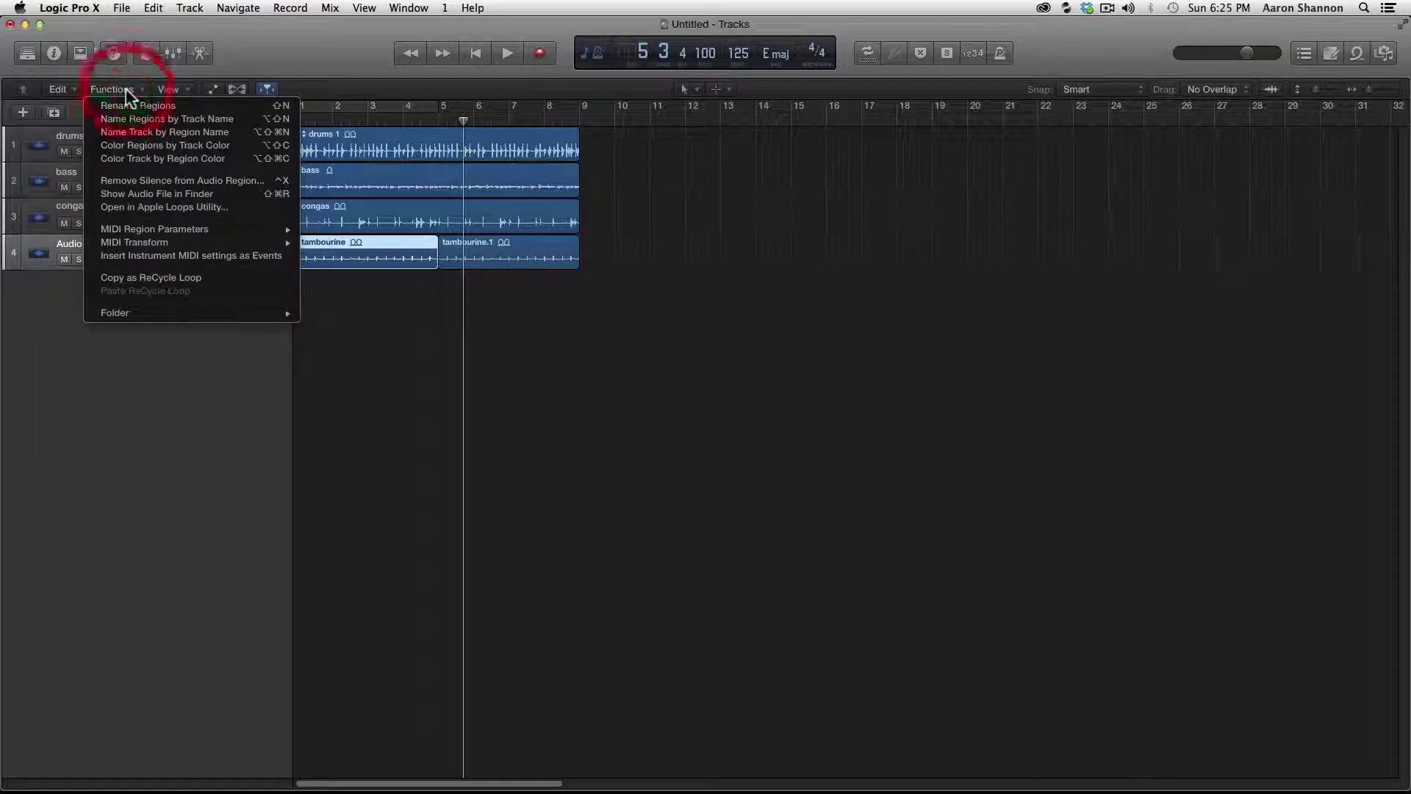
click(114, 132)
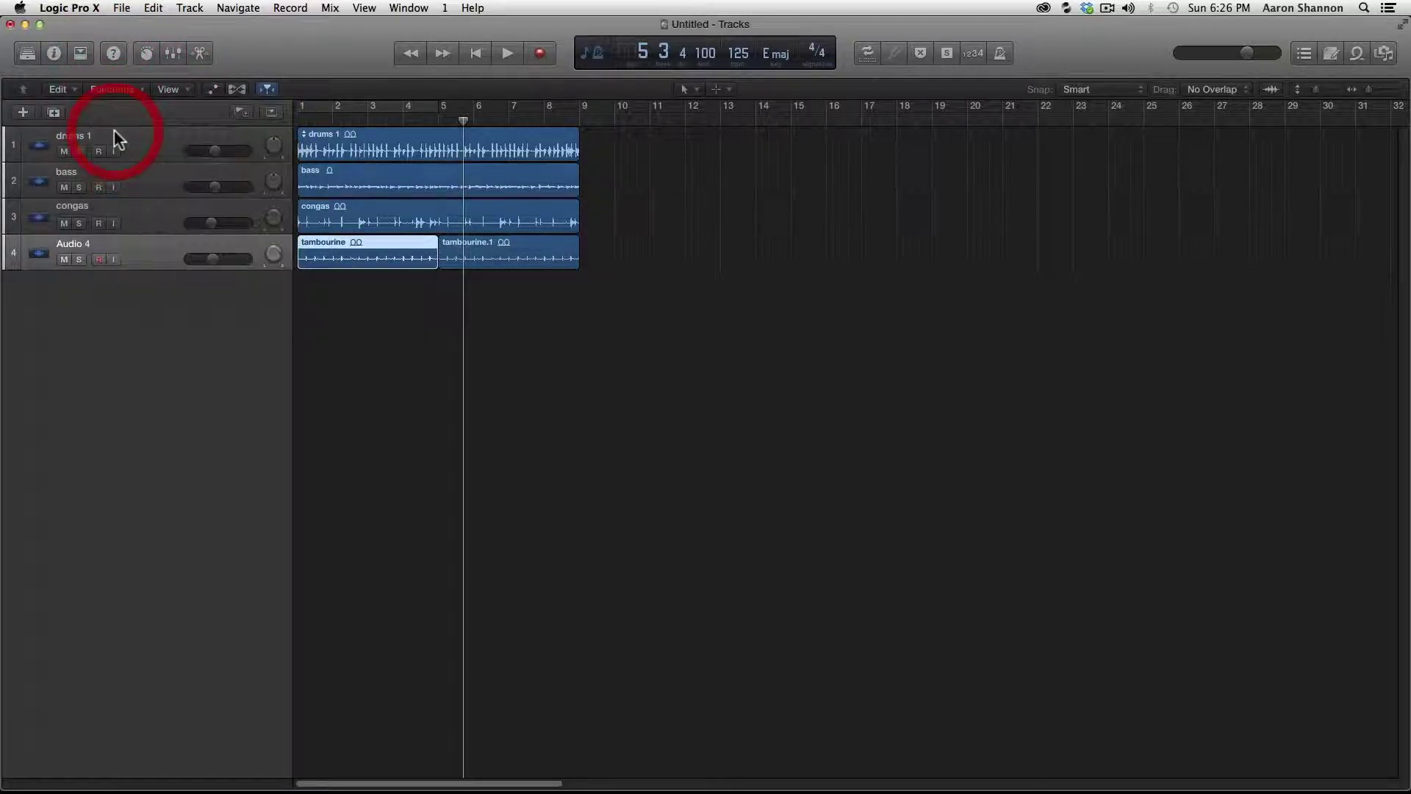
click(181, 324)
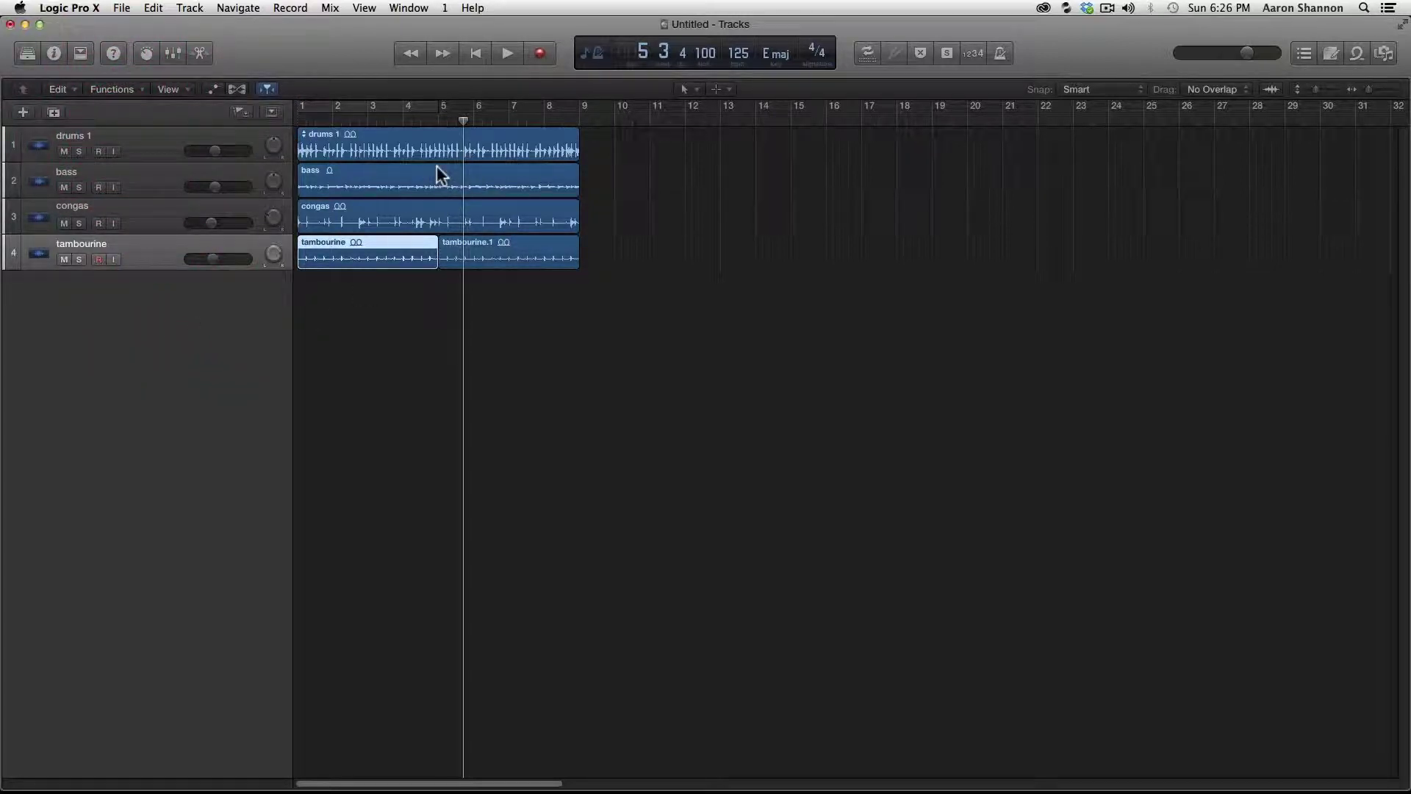
key(Return)
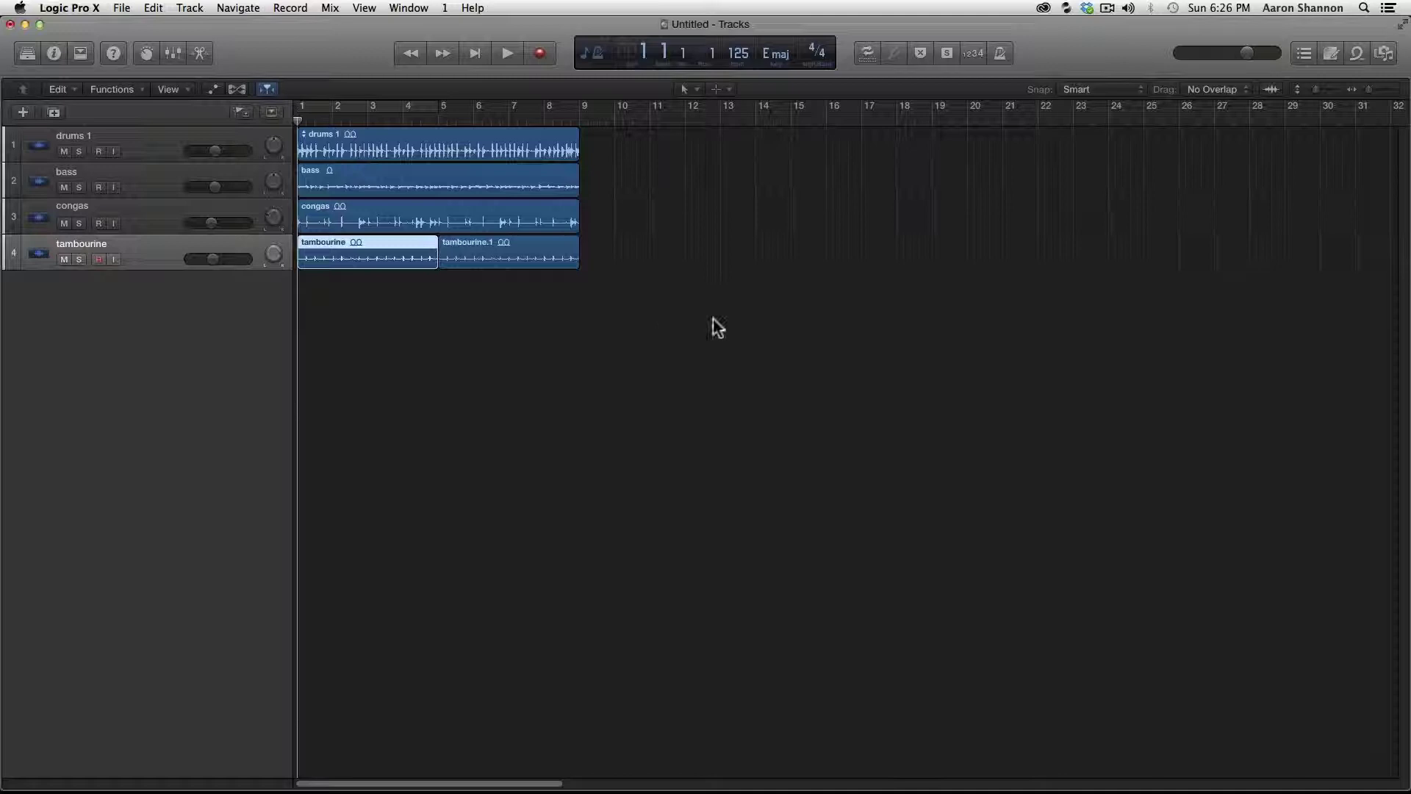
click(1385, 54)
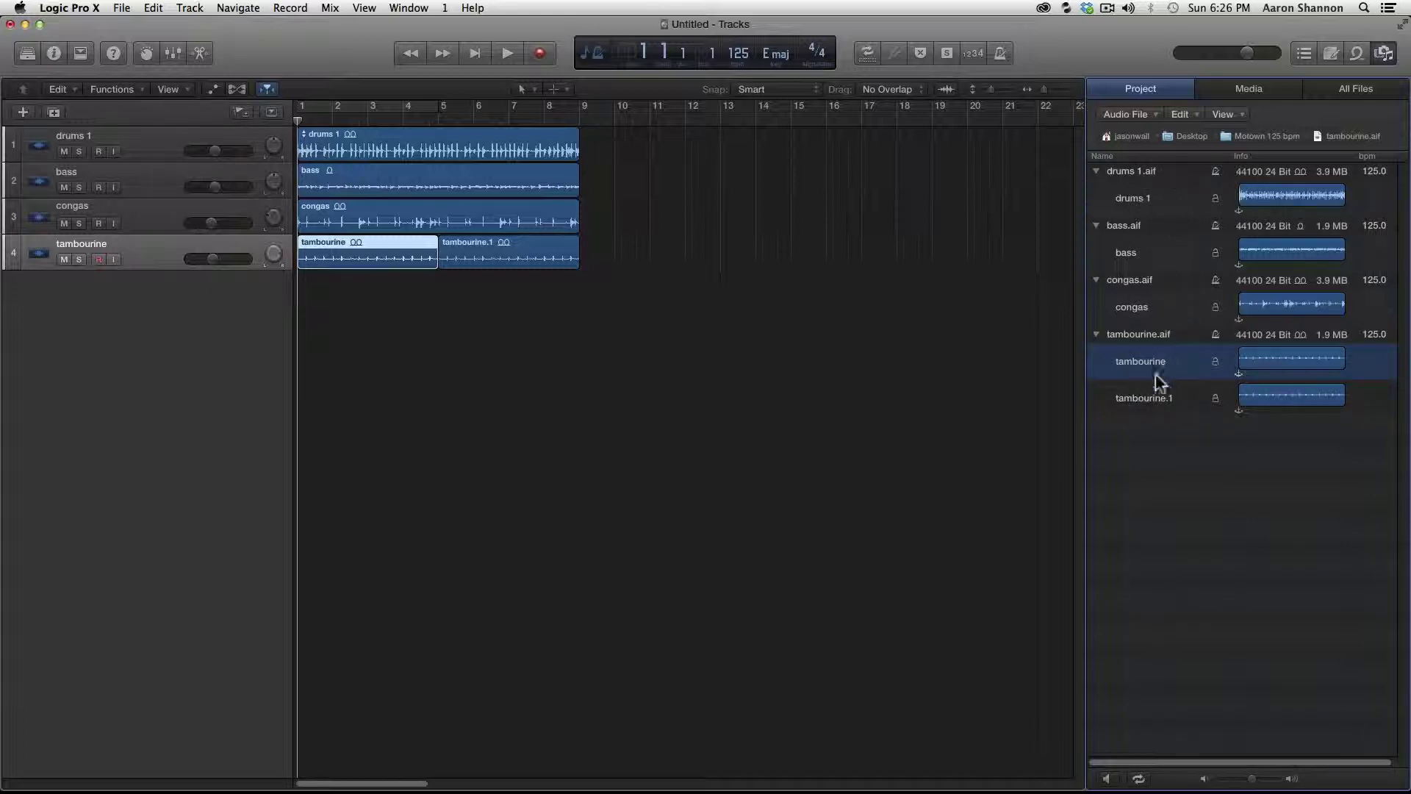
Switch the browser to All Files and list the computer's volumes.
click(1356, 88)
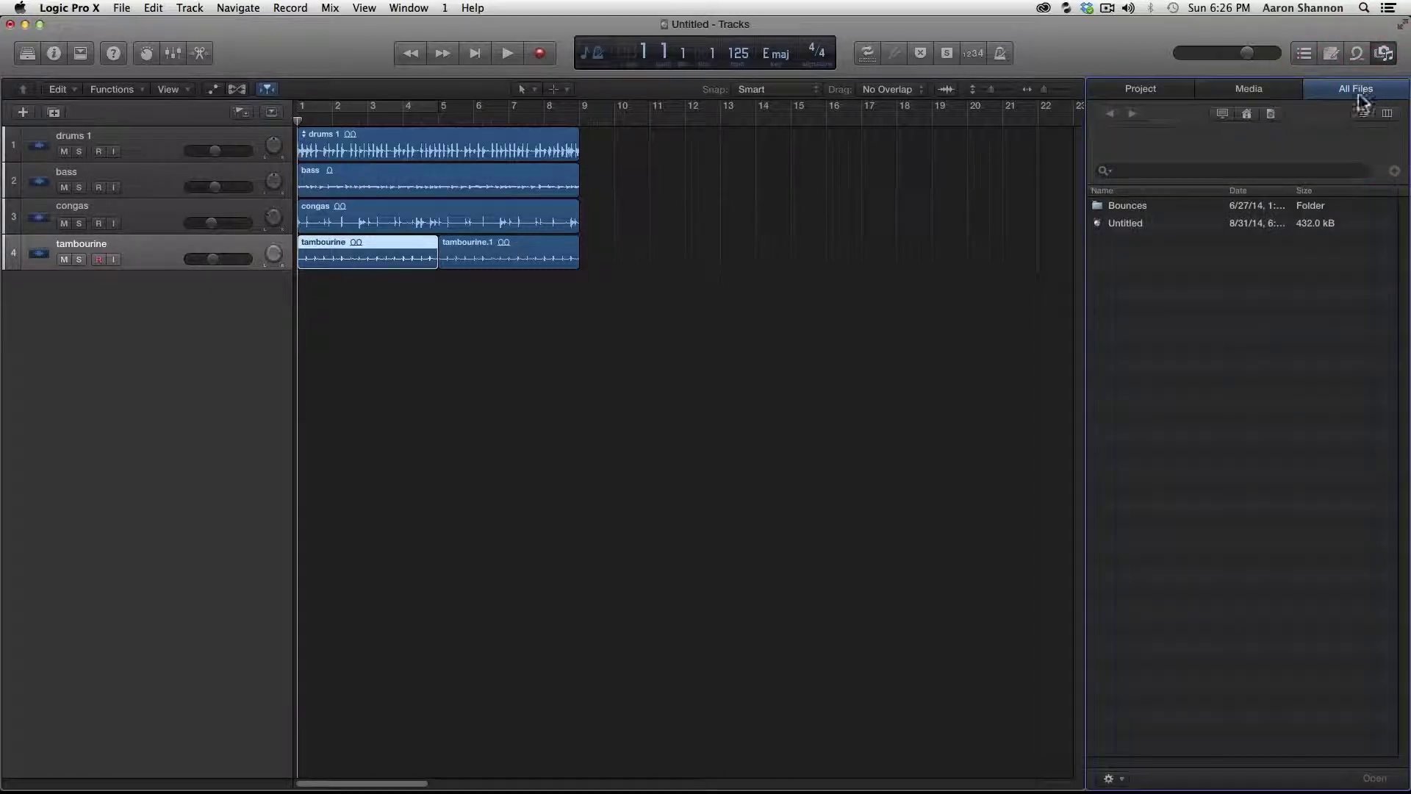
click(1271, 114)
click(1248, 113)
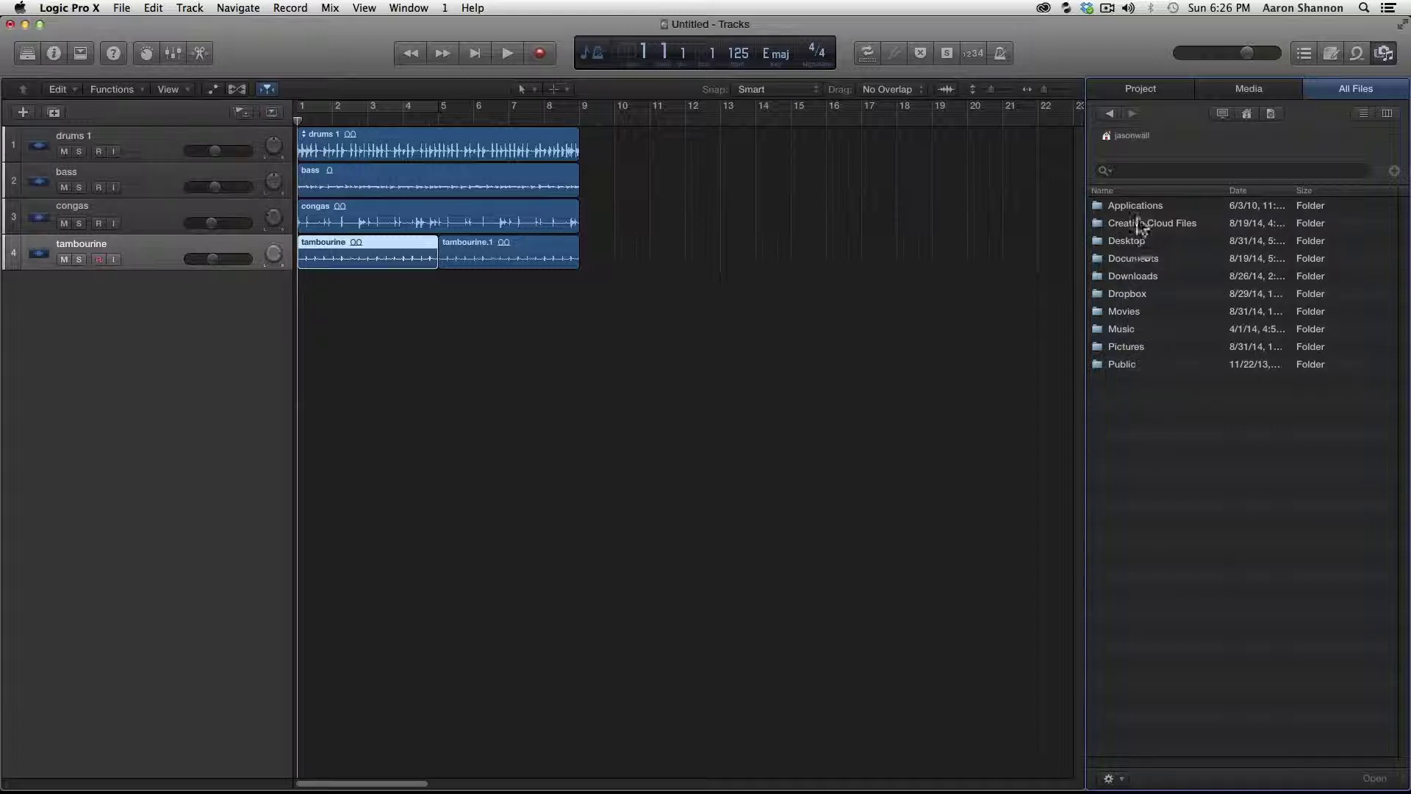
click(1222, 114)
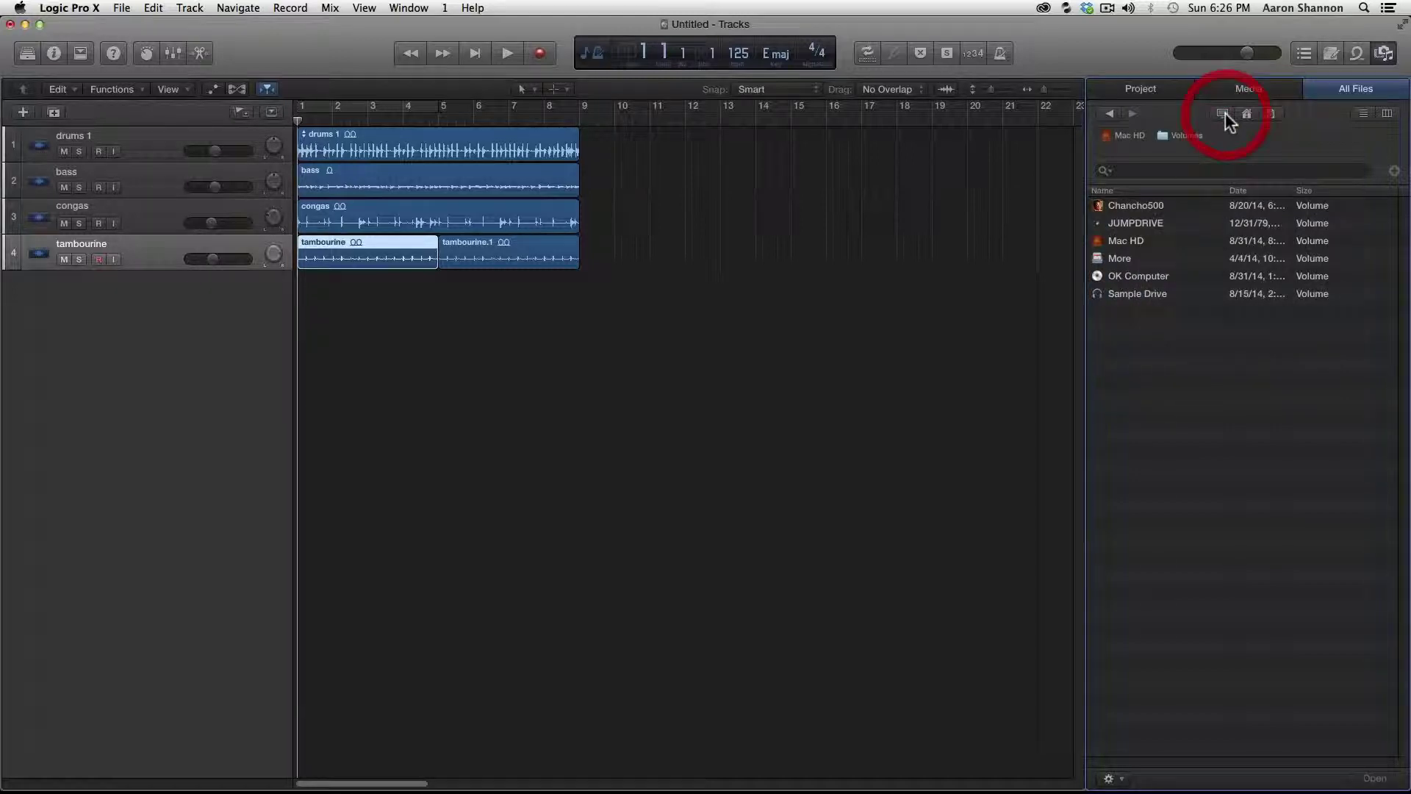
Go to JUMPDRIVE > Junk > Motown 125 bpm and drag handclaps.aif in as a new track.
click(1131, 220)
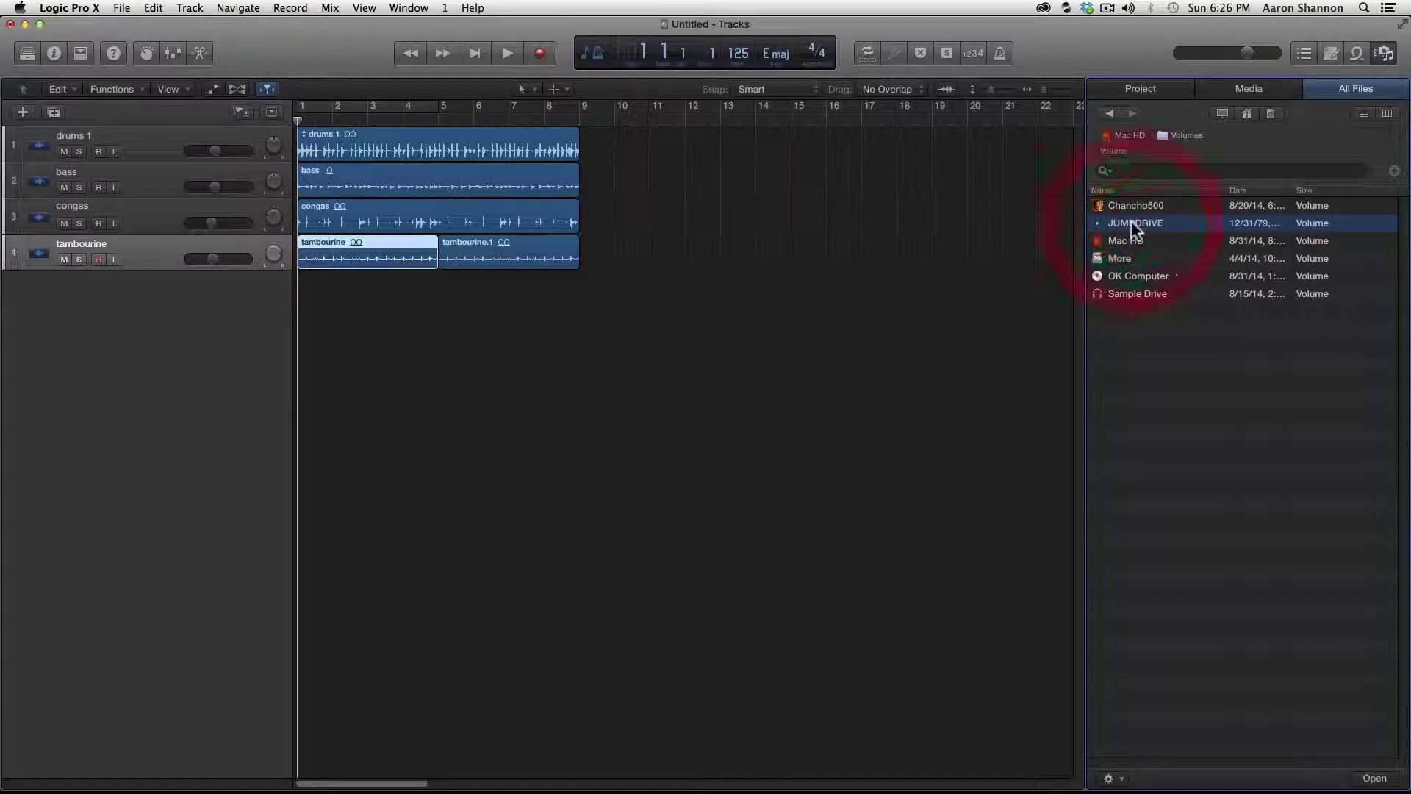
double_click(1131, 221)
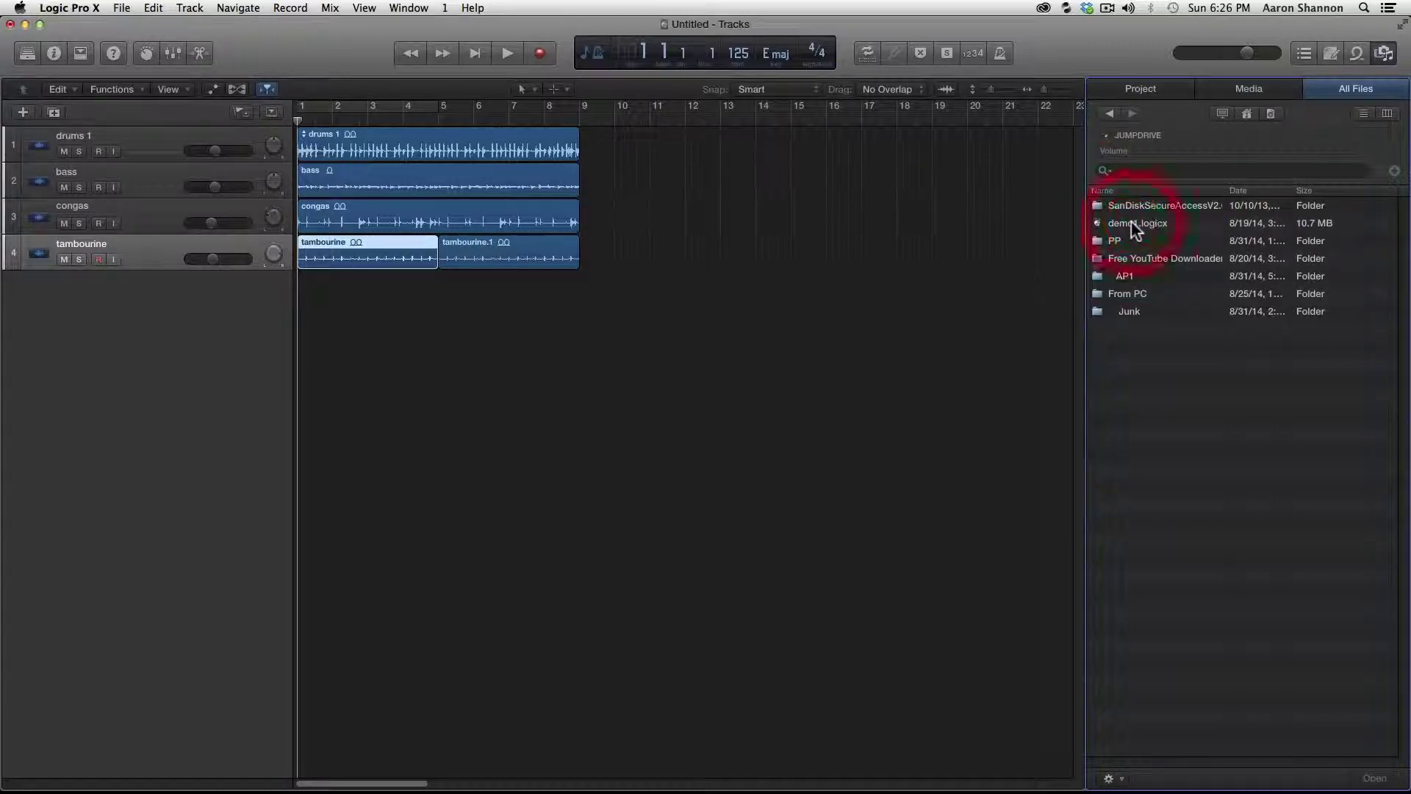
double_click(1134, 313)
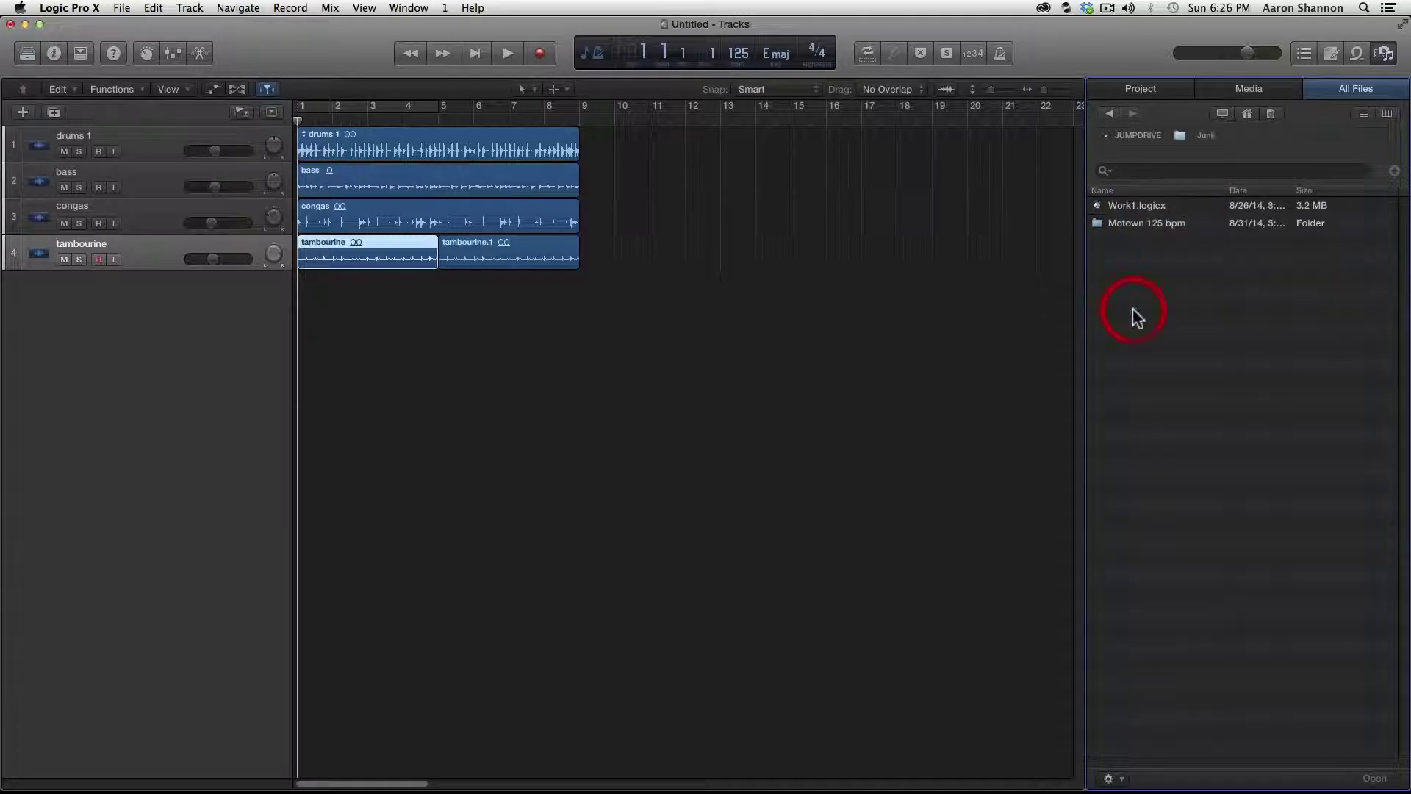
double_click(1136, 222)
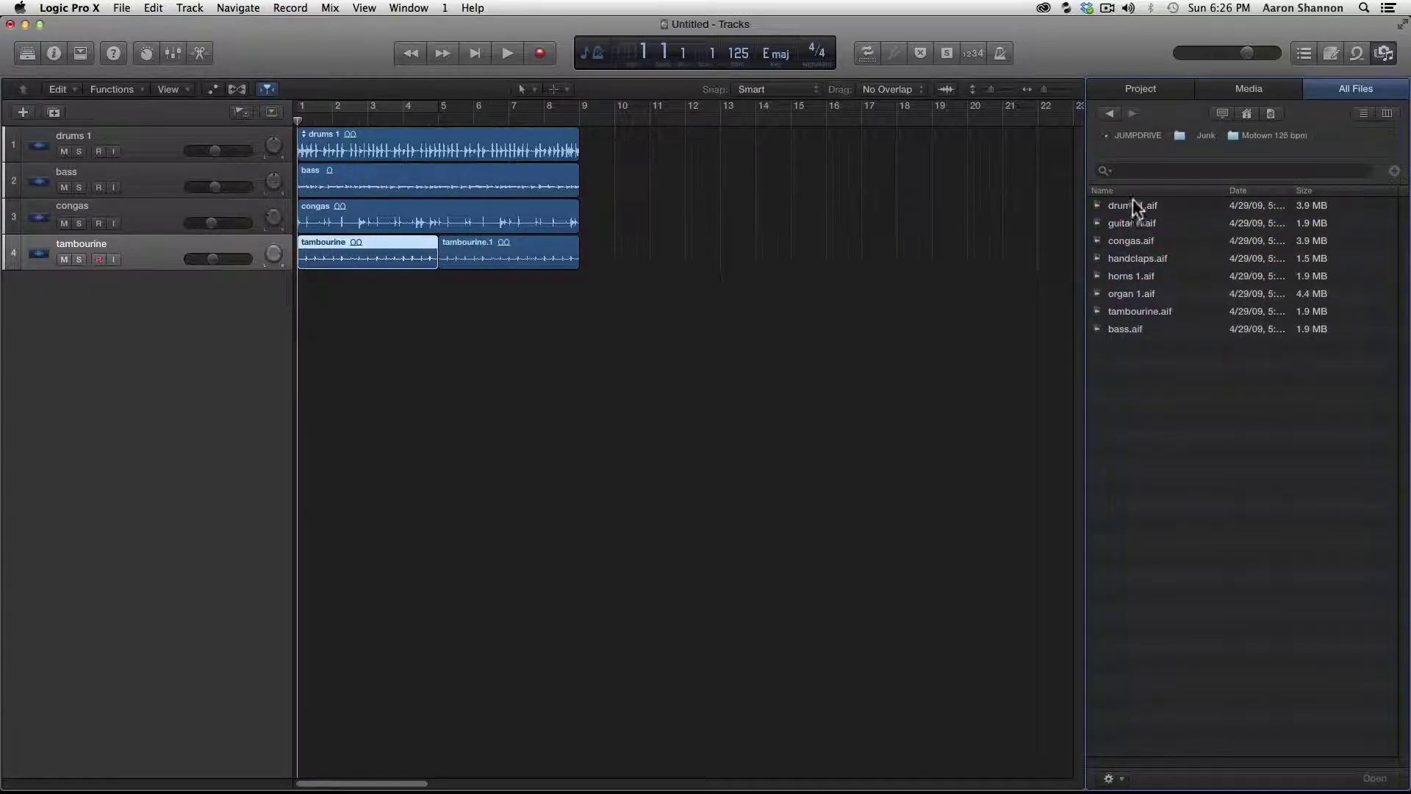
drag(1144, 256, 322, 291)
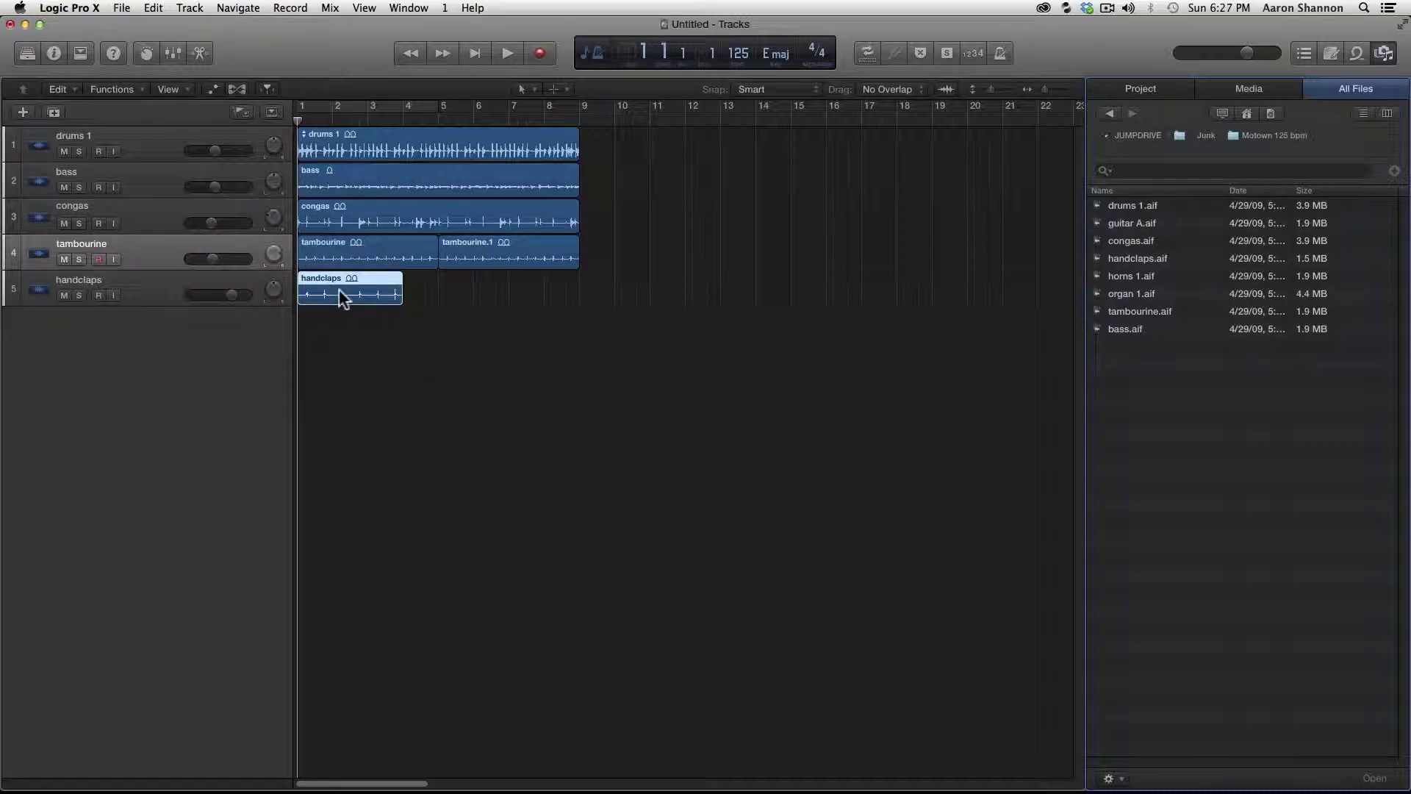
Option-copy the handclaps region to bars 4 and 7 and delete the overhang past bar 9.
key(alt)
drag(337, 289, 439, 297)
drag(436, 288, 545, 288)
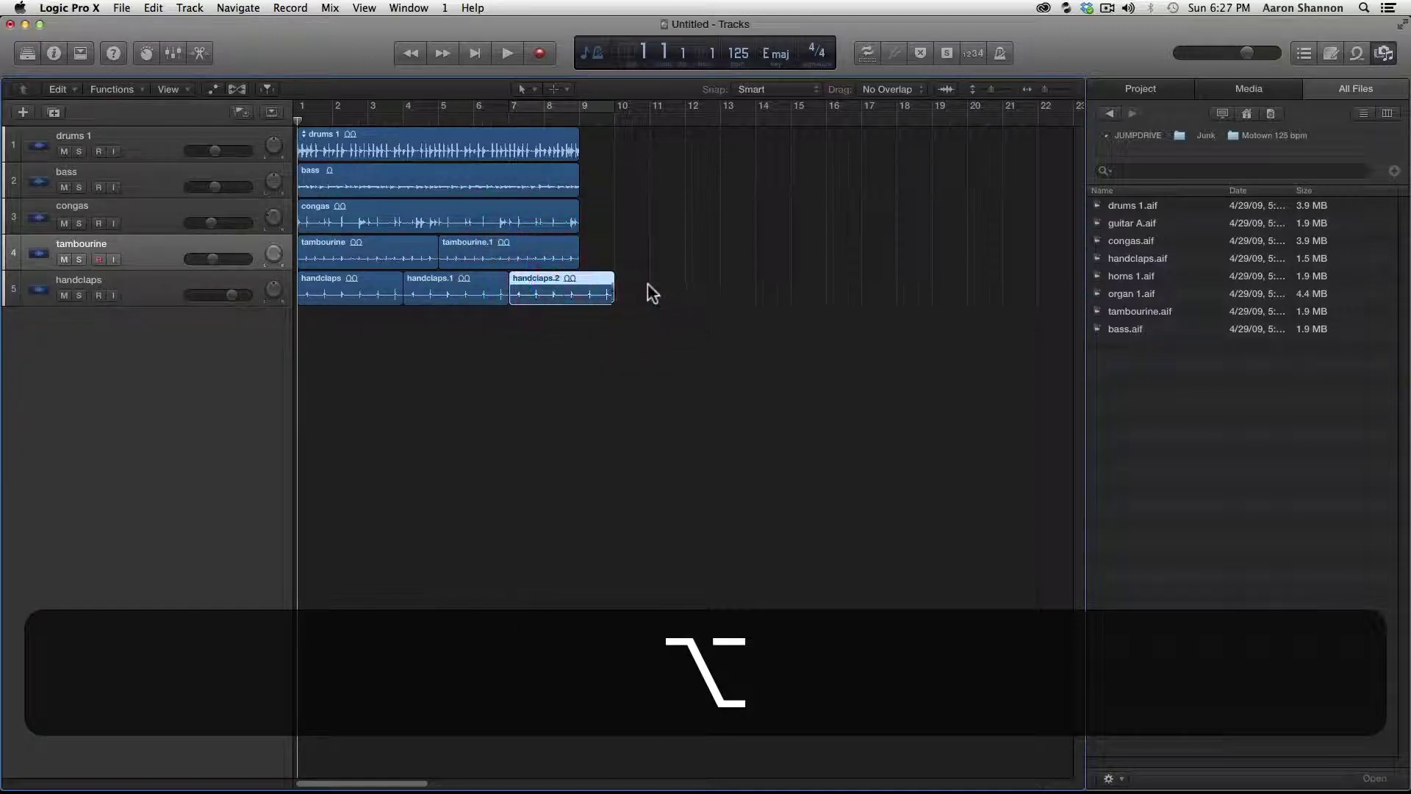
drag(641, 299, 580, 295)
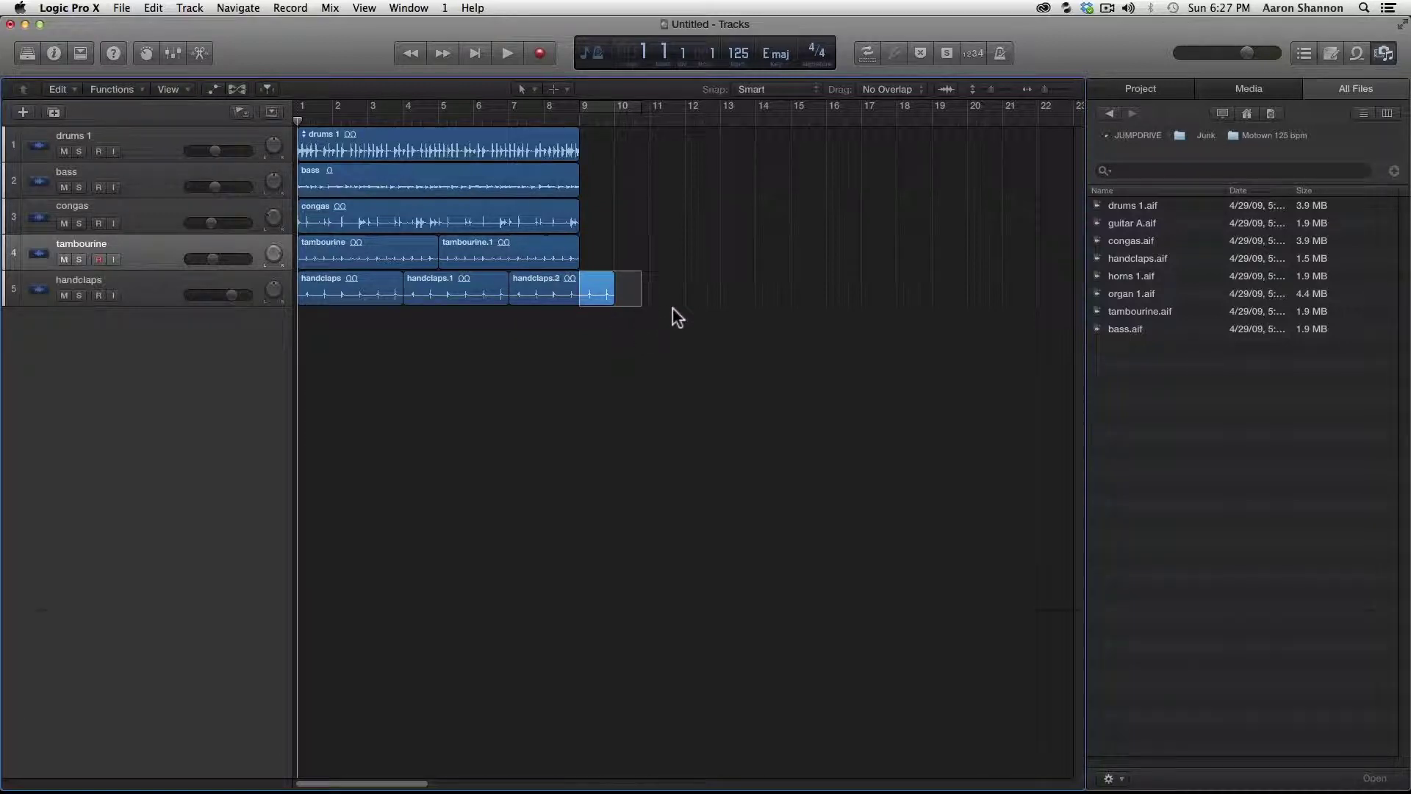
key(BackSpace)
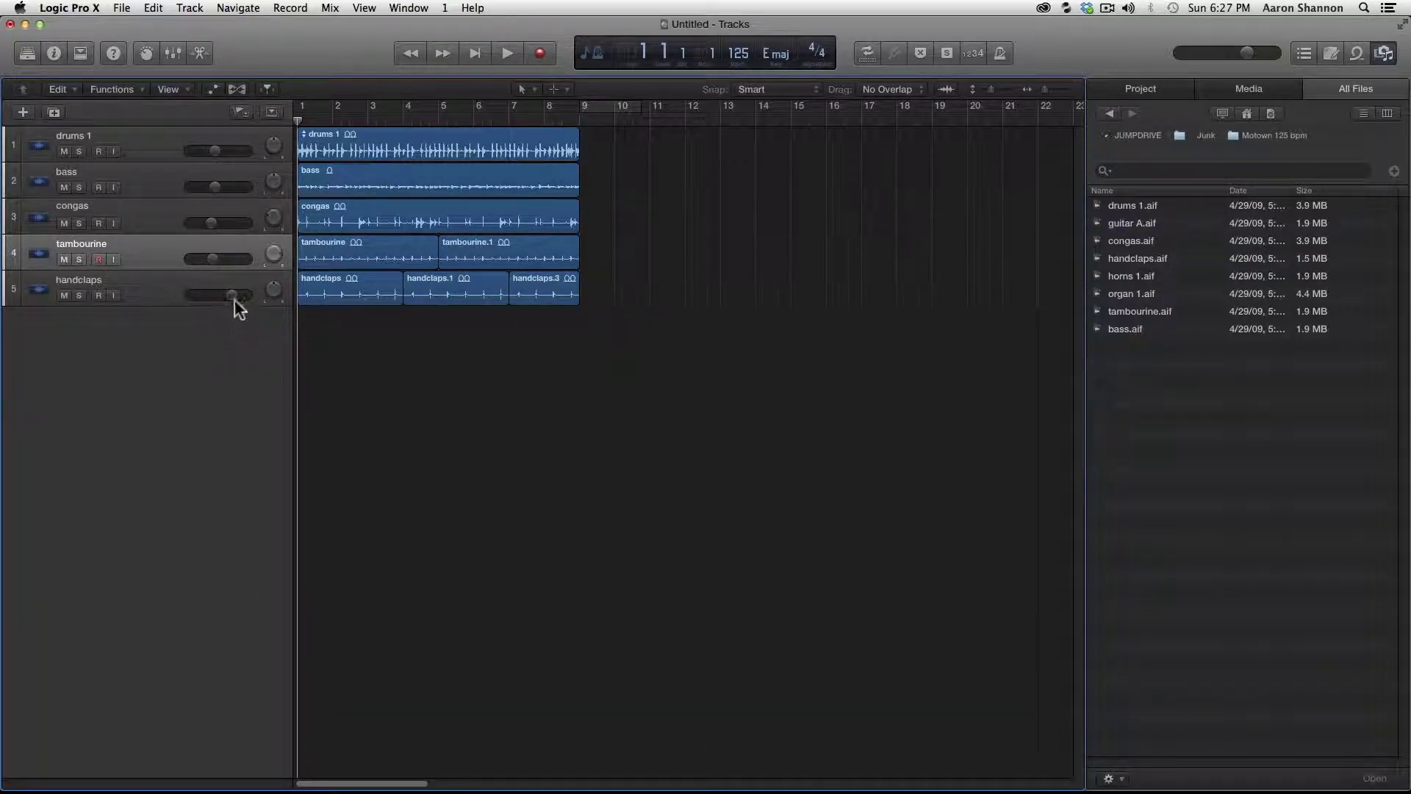
During playback, lower the handclaps volume to about -4.8 dB, then return to the start.
key(space)
drag(232, 295, 212, 295)
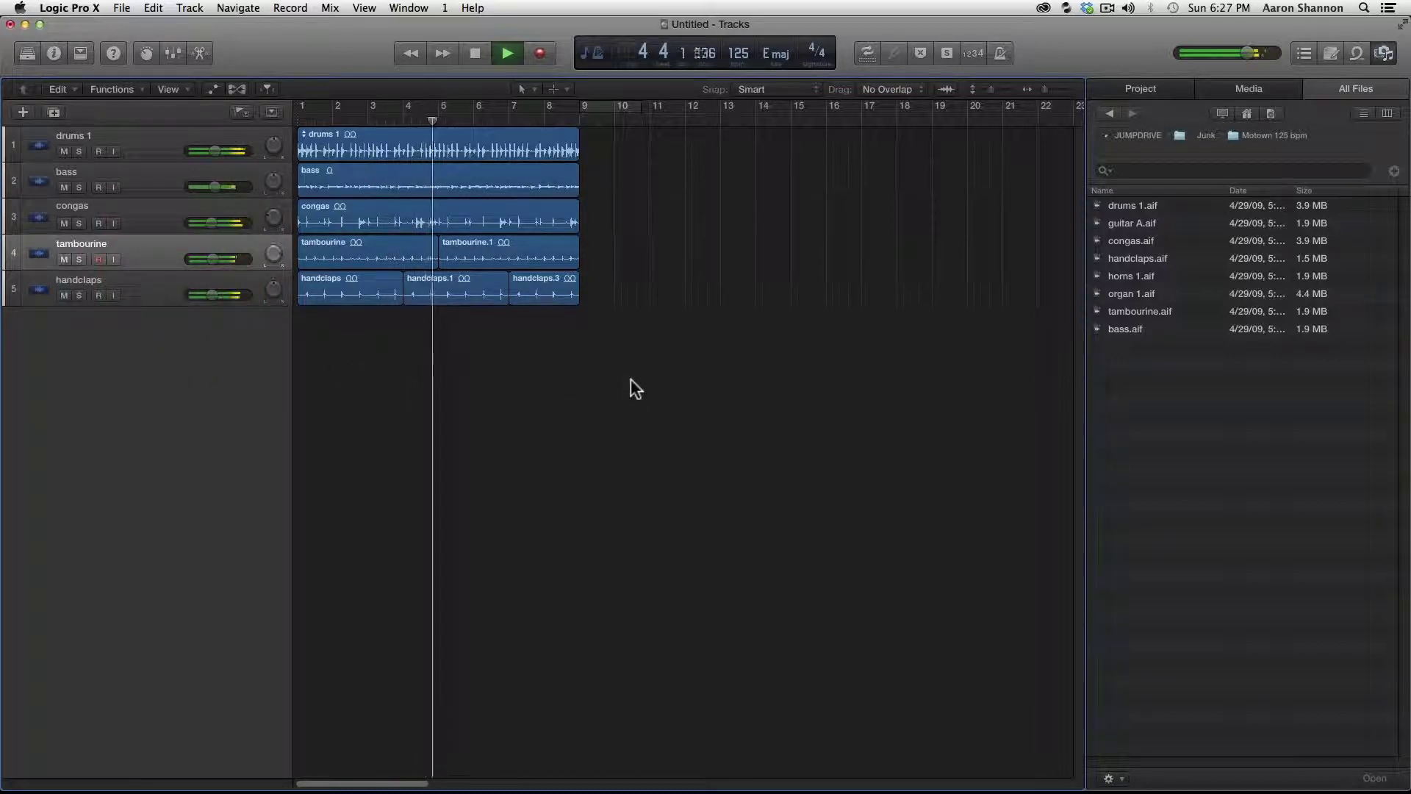
key(space)
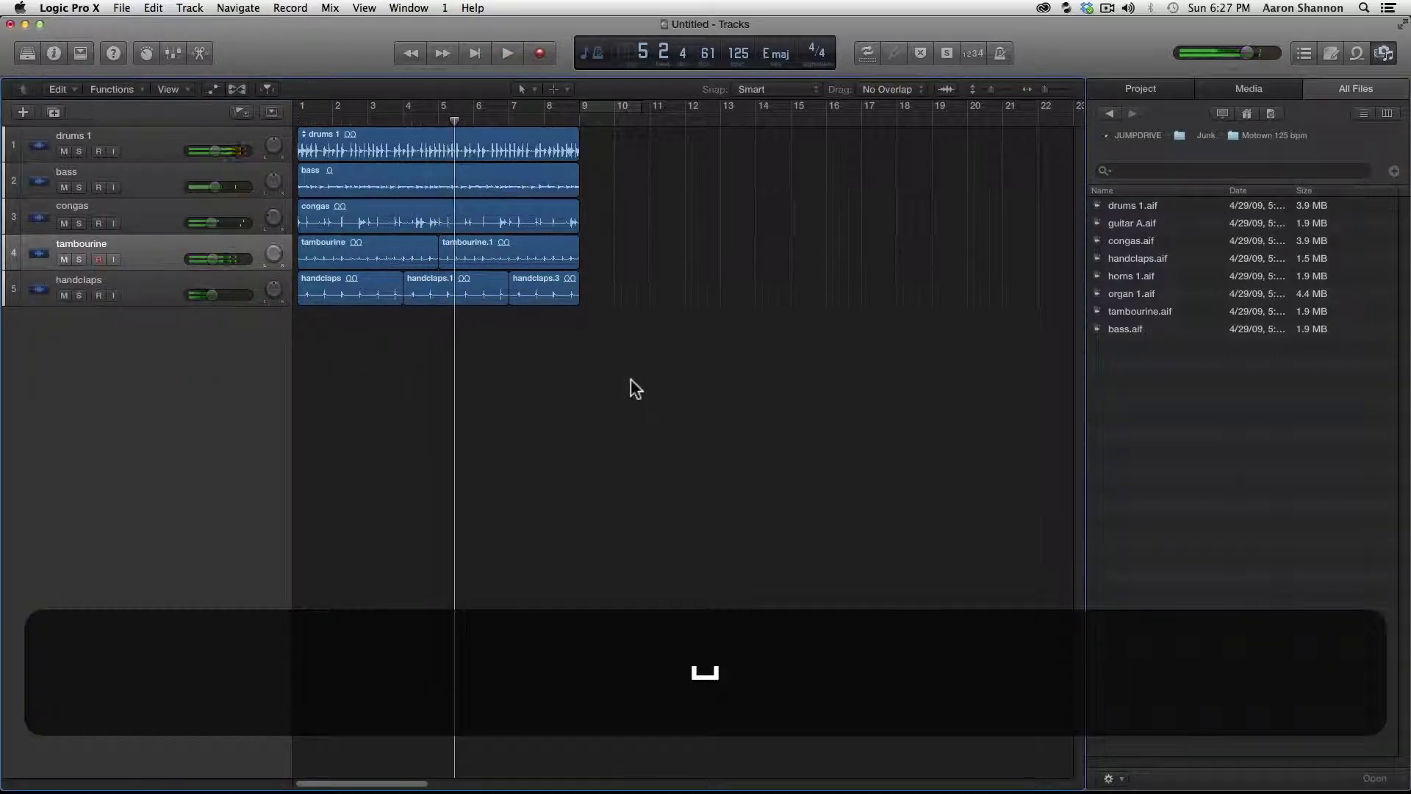
key(Return)
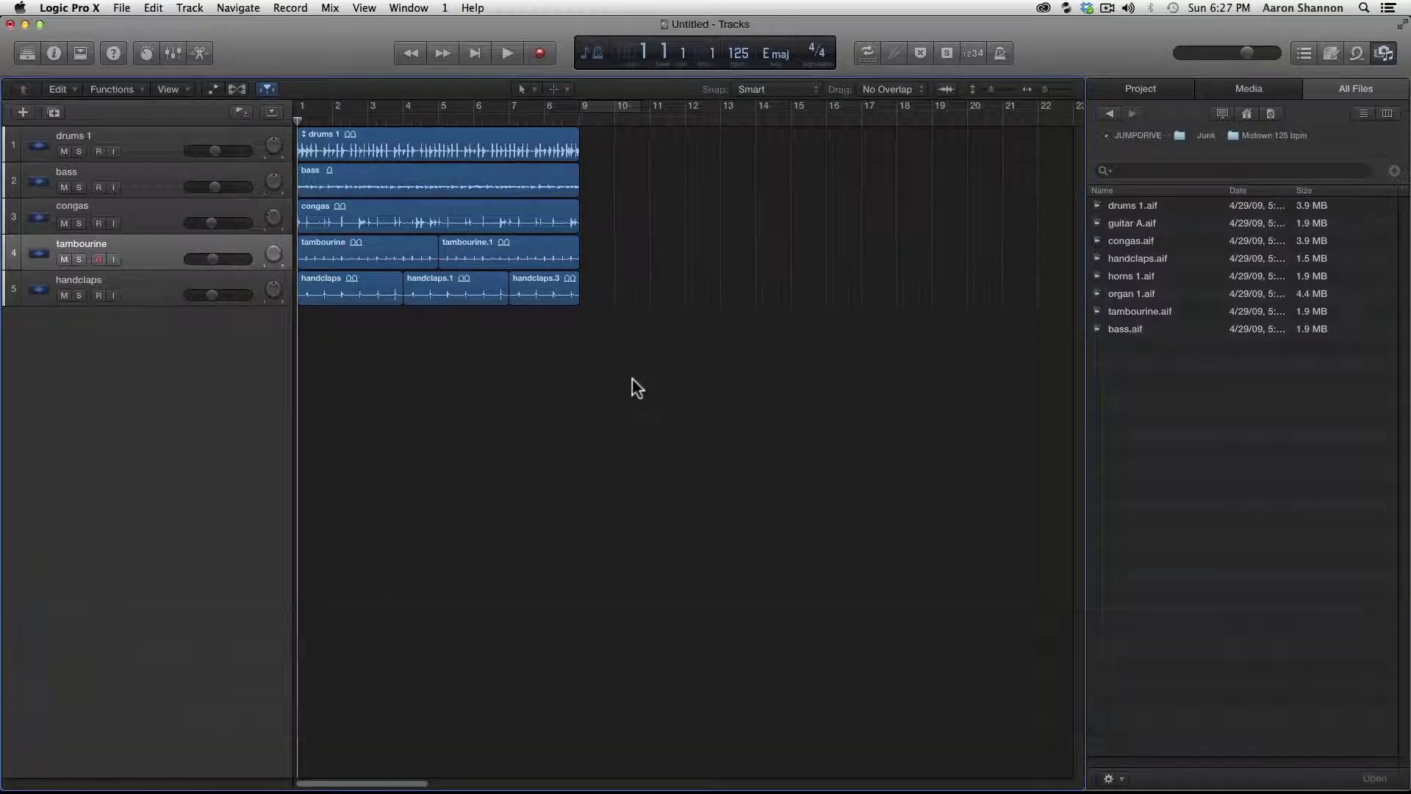
click(1249, 113)
Import guitar A.aif from the Desktop's Motown 125 bpm folder as a new track.
double_click(1122, 241)
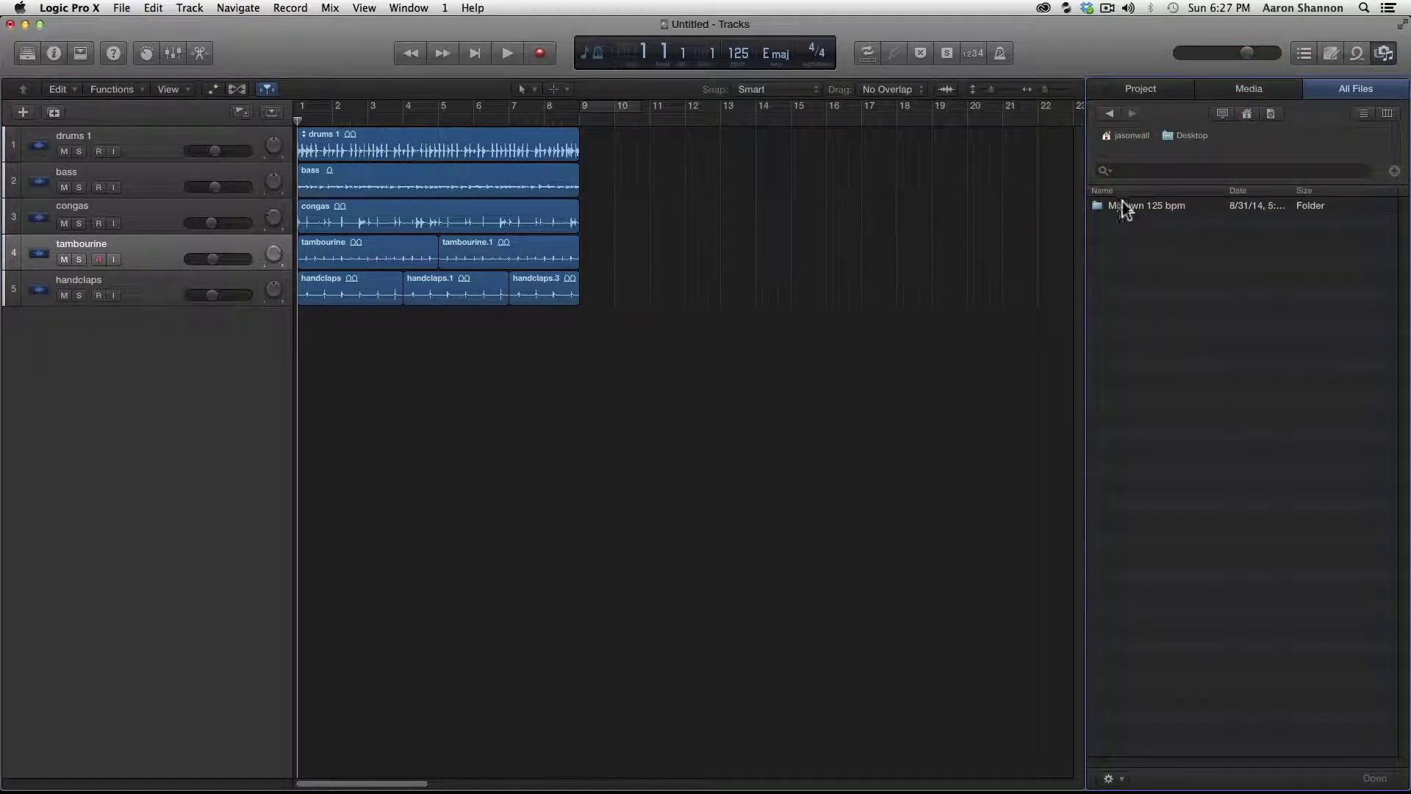
double_click(1125, 206)
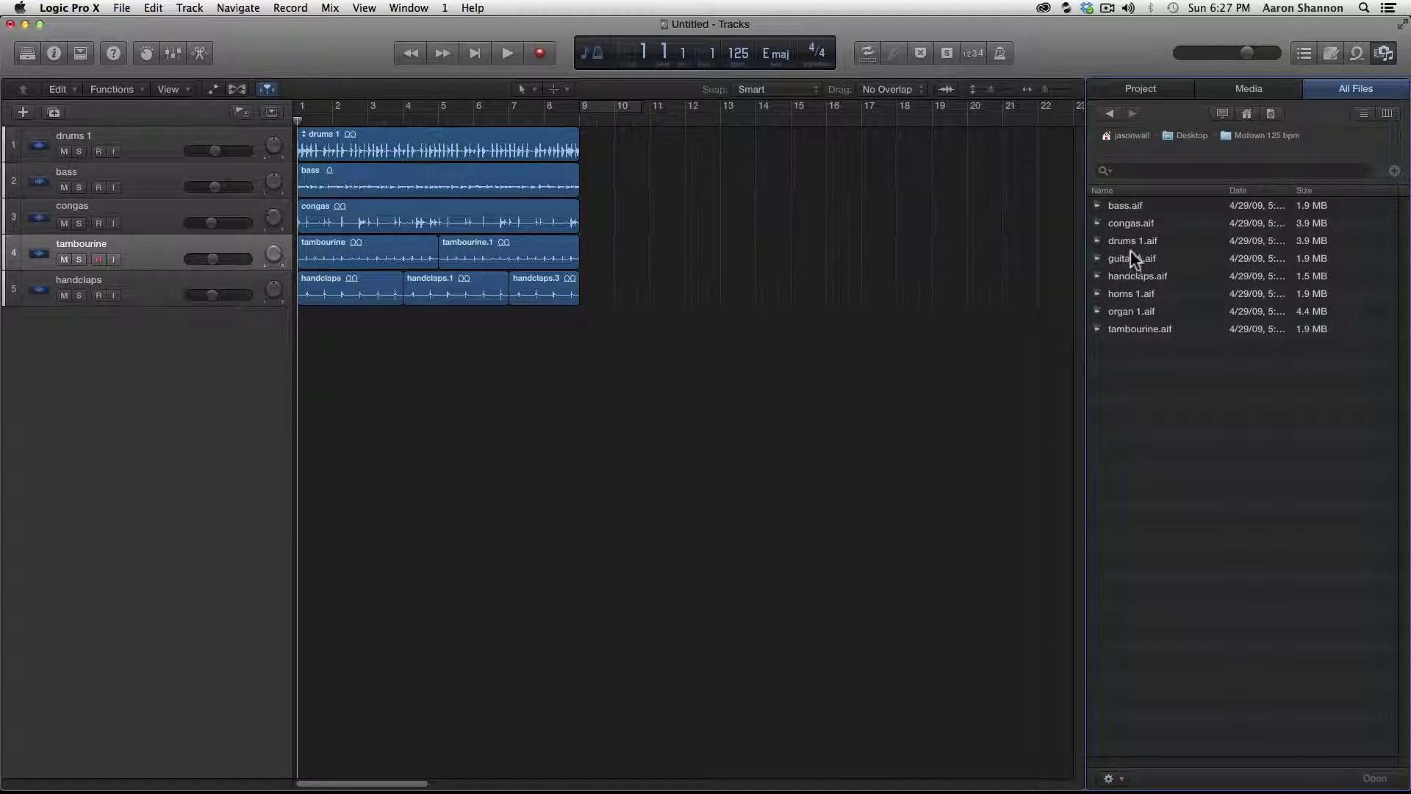
drag(1128, 263, 316, 327)
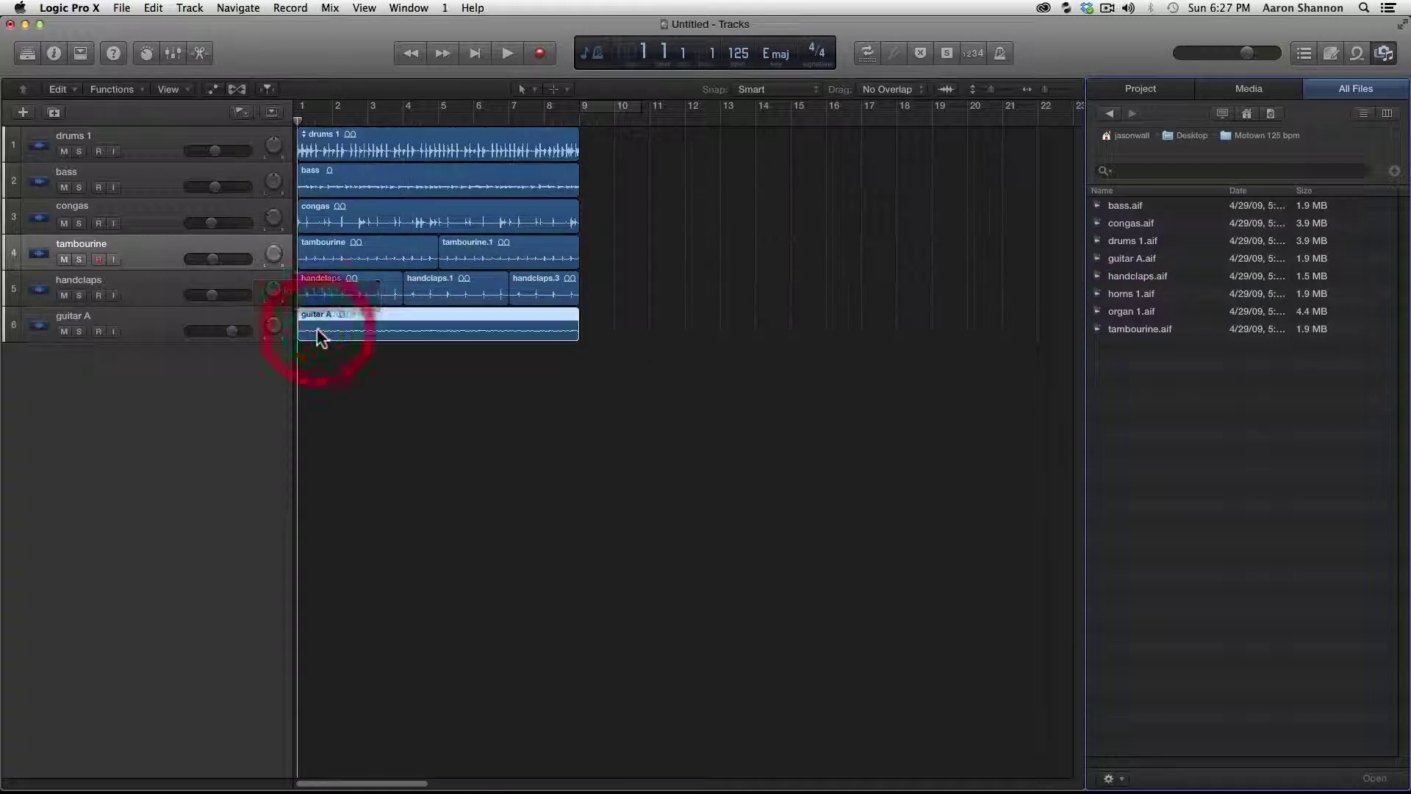
While playing, lower guitar A's volume to about -4.8 dB, then return to the start.
key(space)
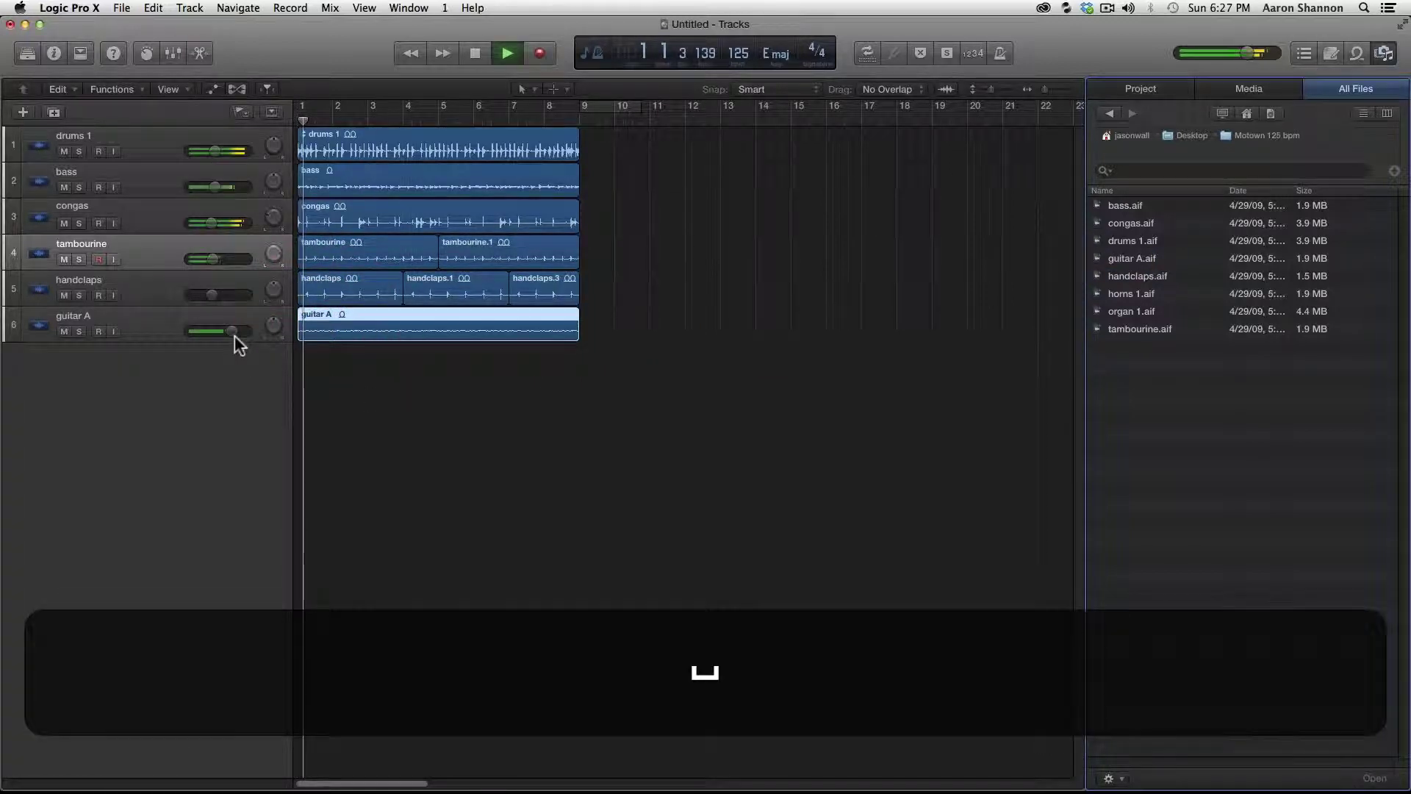
drag(230, 332, 176, 333)
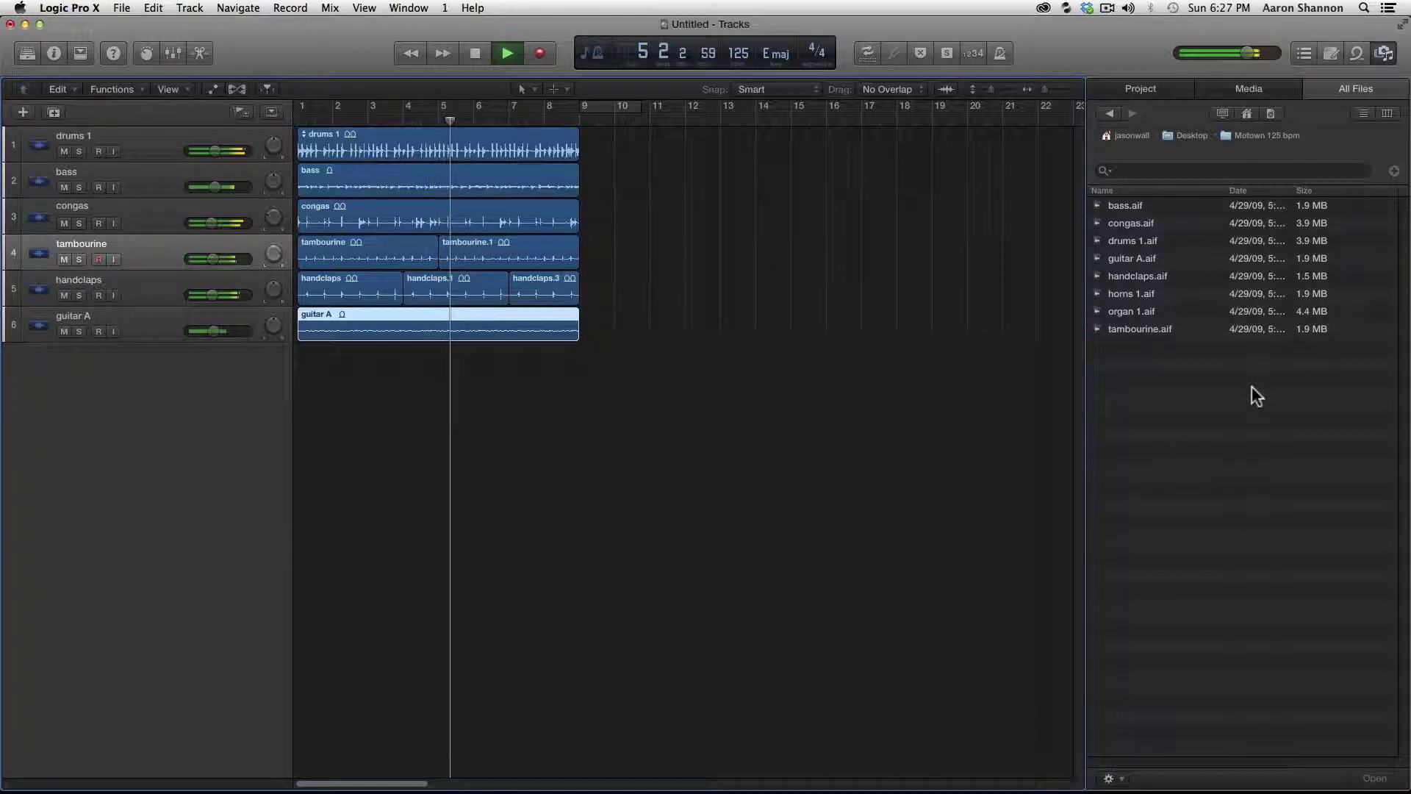
key(space)
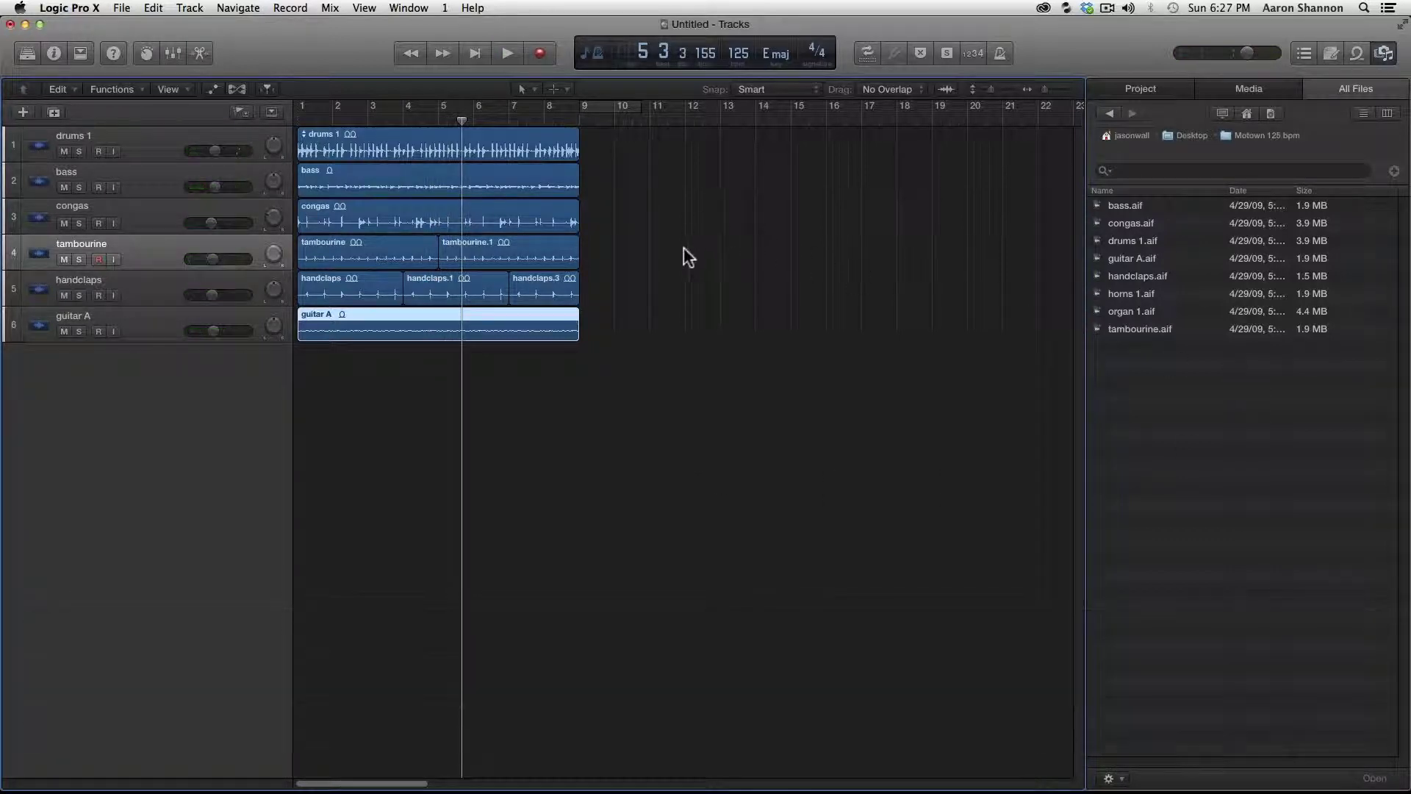
key(Return)
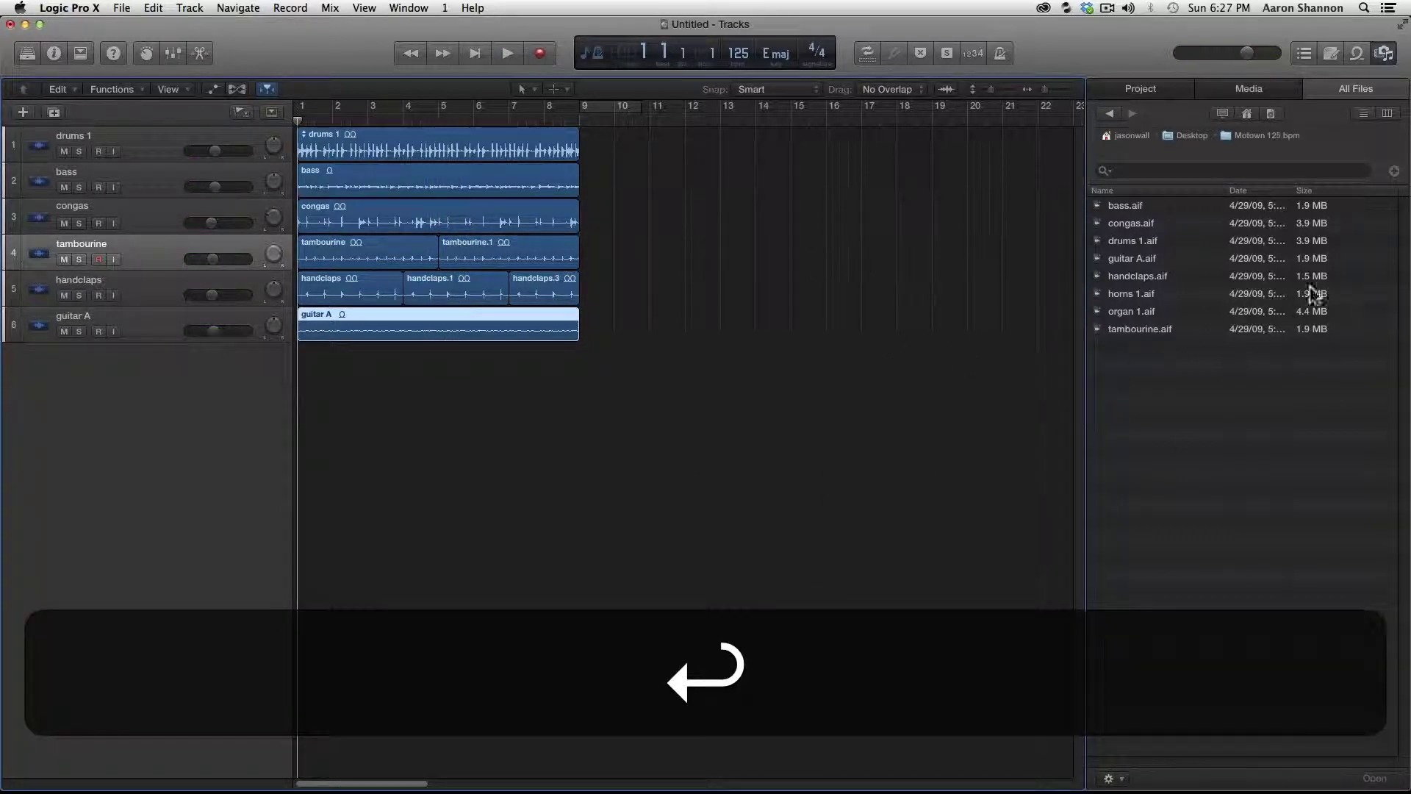
Add horns 1.aif as a seventh track, turn it down to about -7.6 dB, and select all seven tracks.
drag(1123, 291, 326, 353)
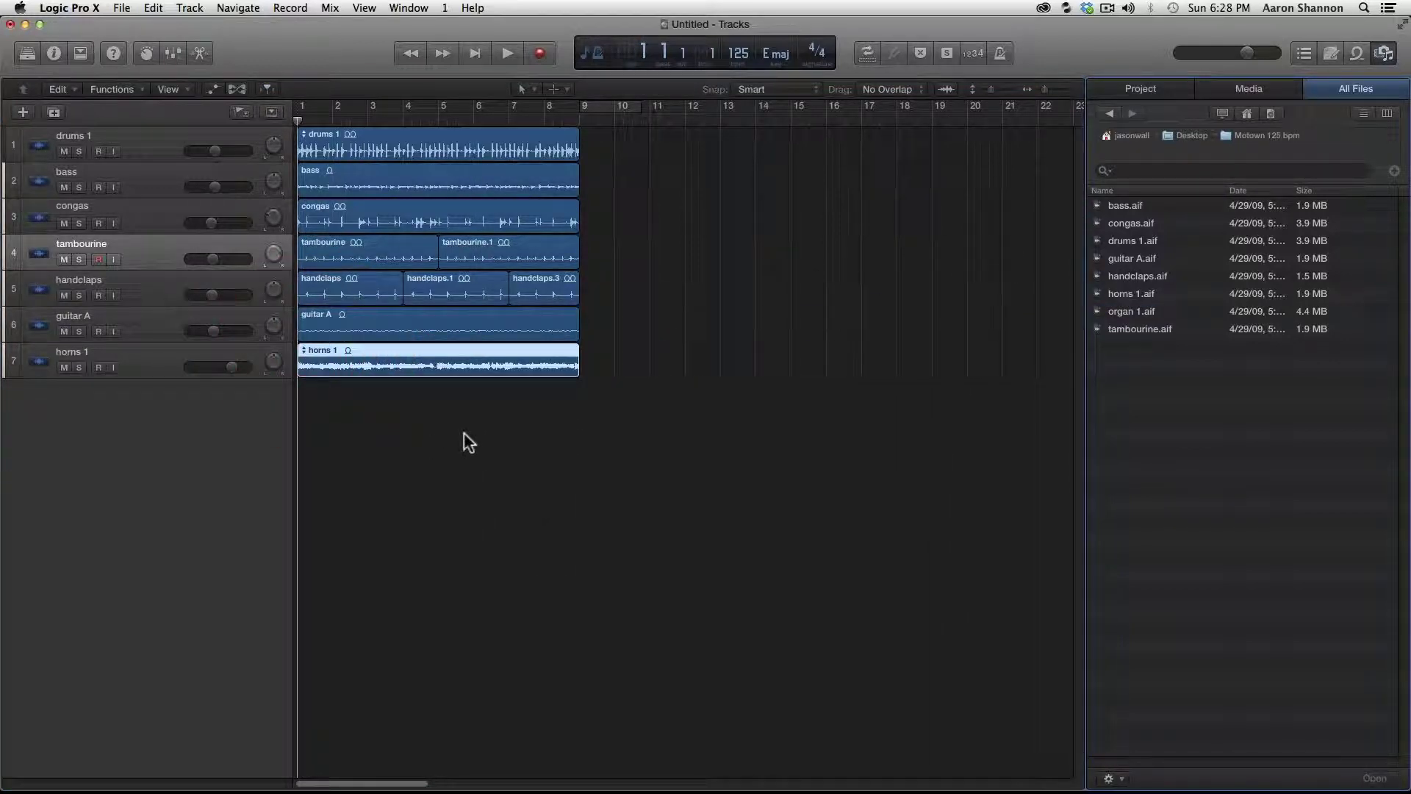
key(space)
drag(231, 366, 170, 375)
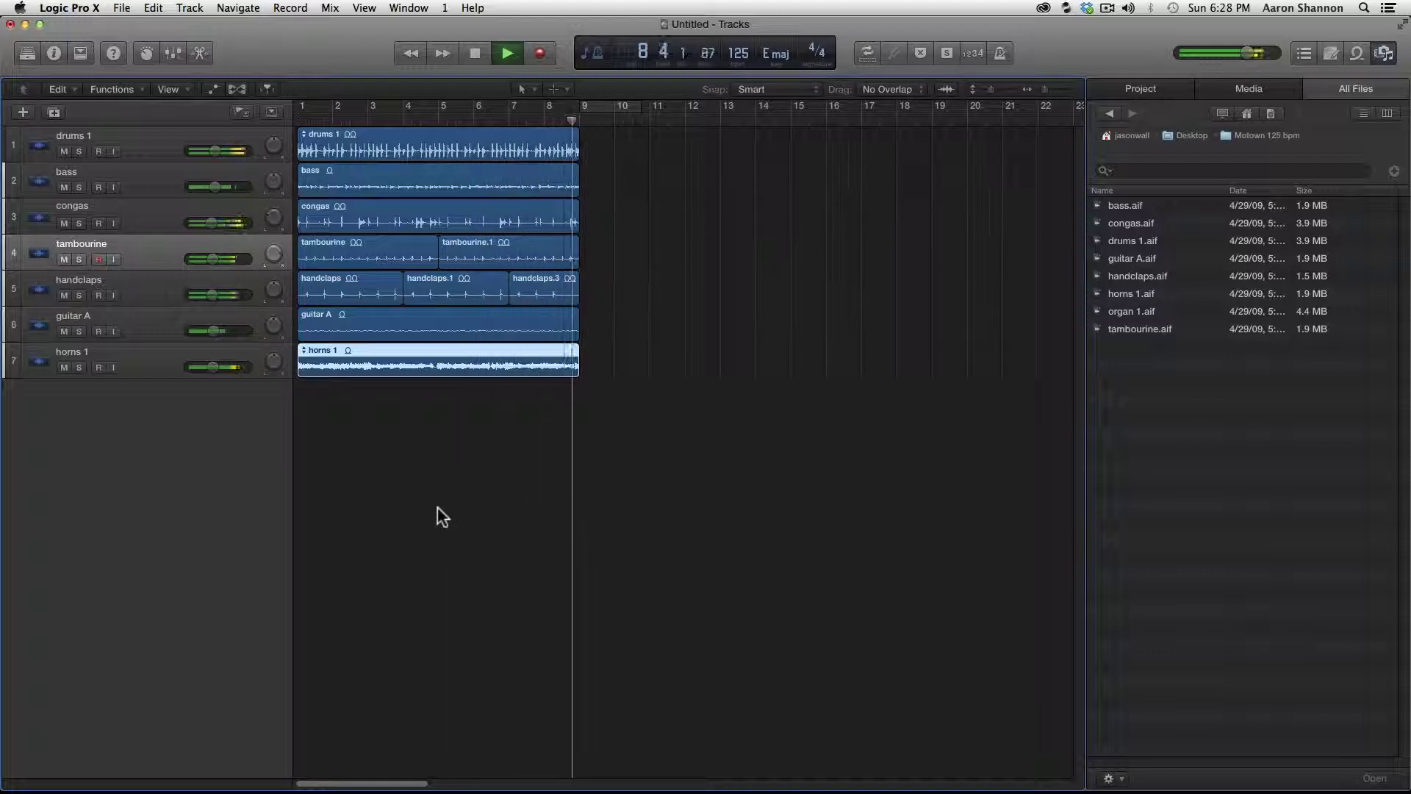
key(space)
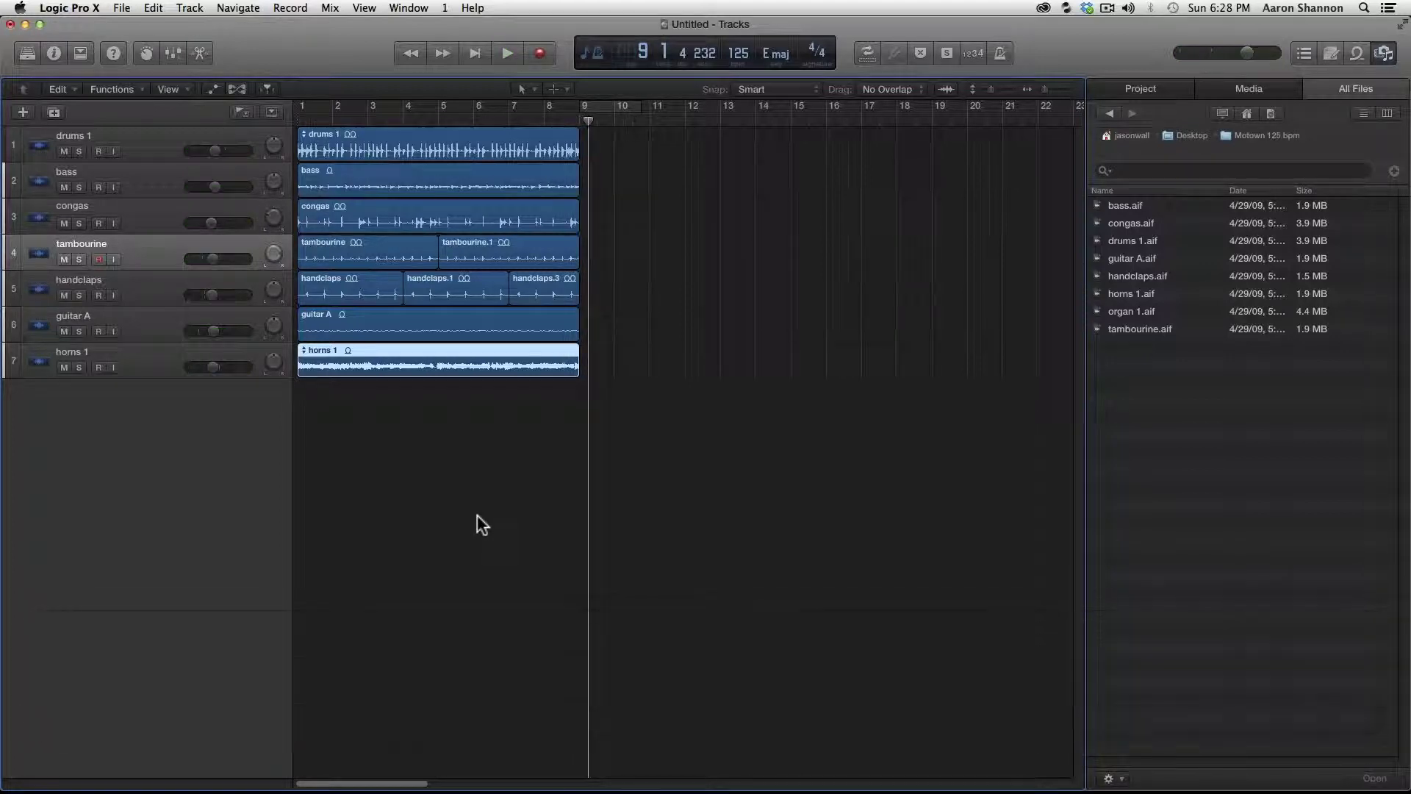
click(151, 357)
shift+click(126, 143)
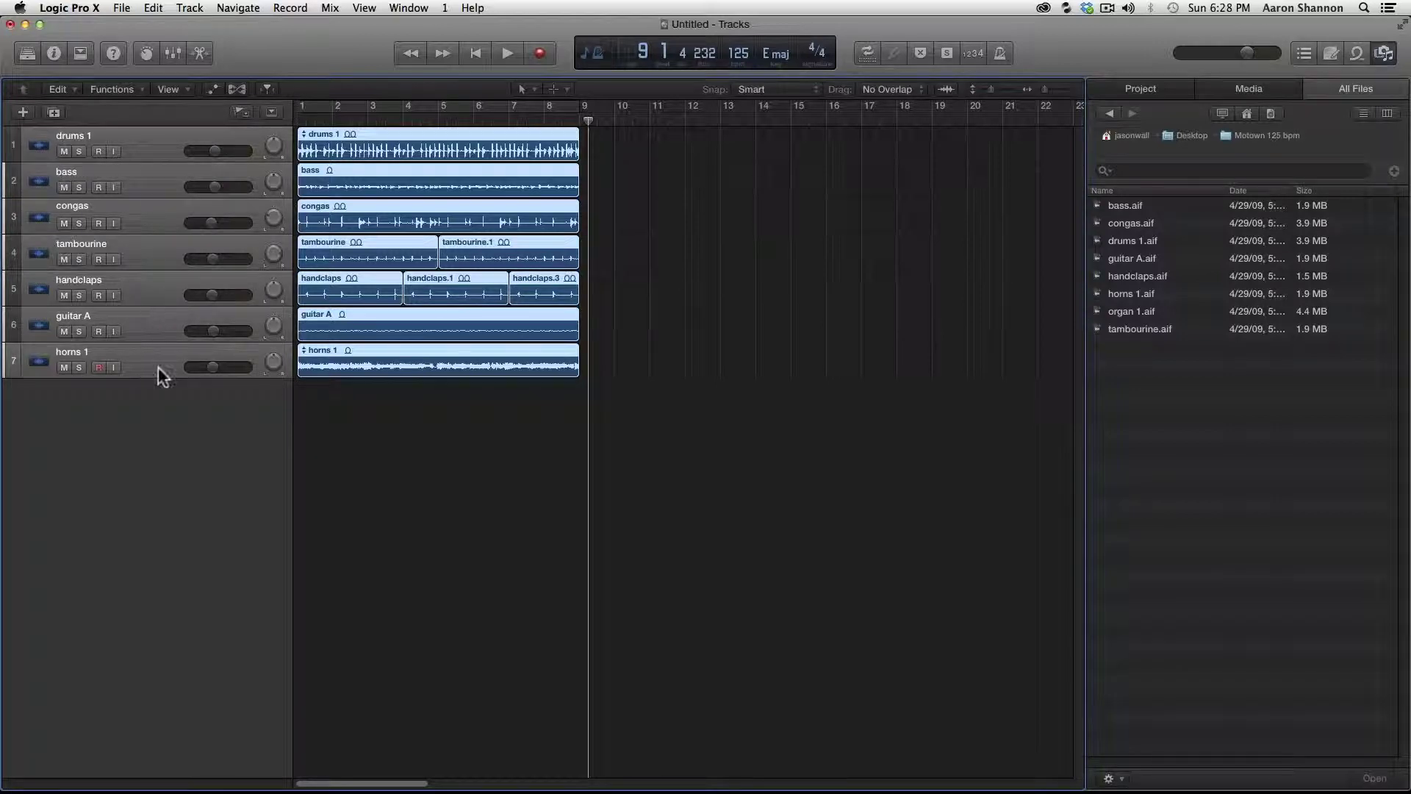
Mute all seven selected loop tracks and return the playhead to bar 1.
click(64, 152)
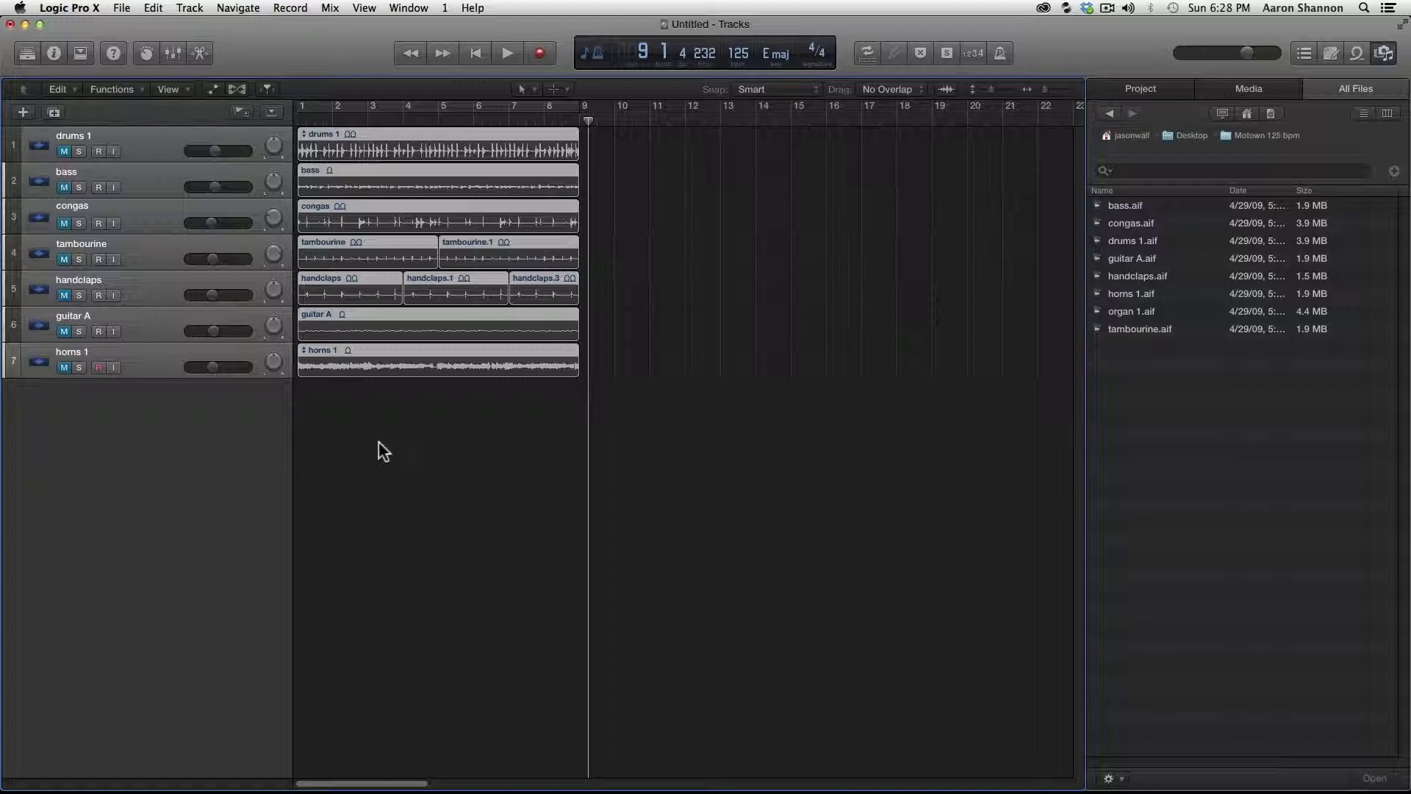
key(Return)
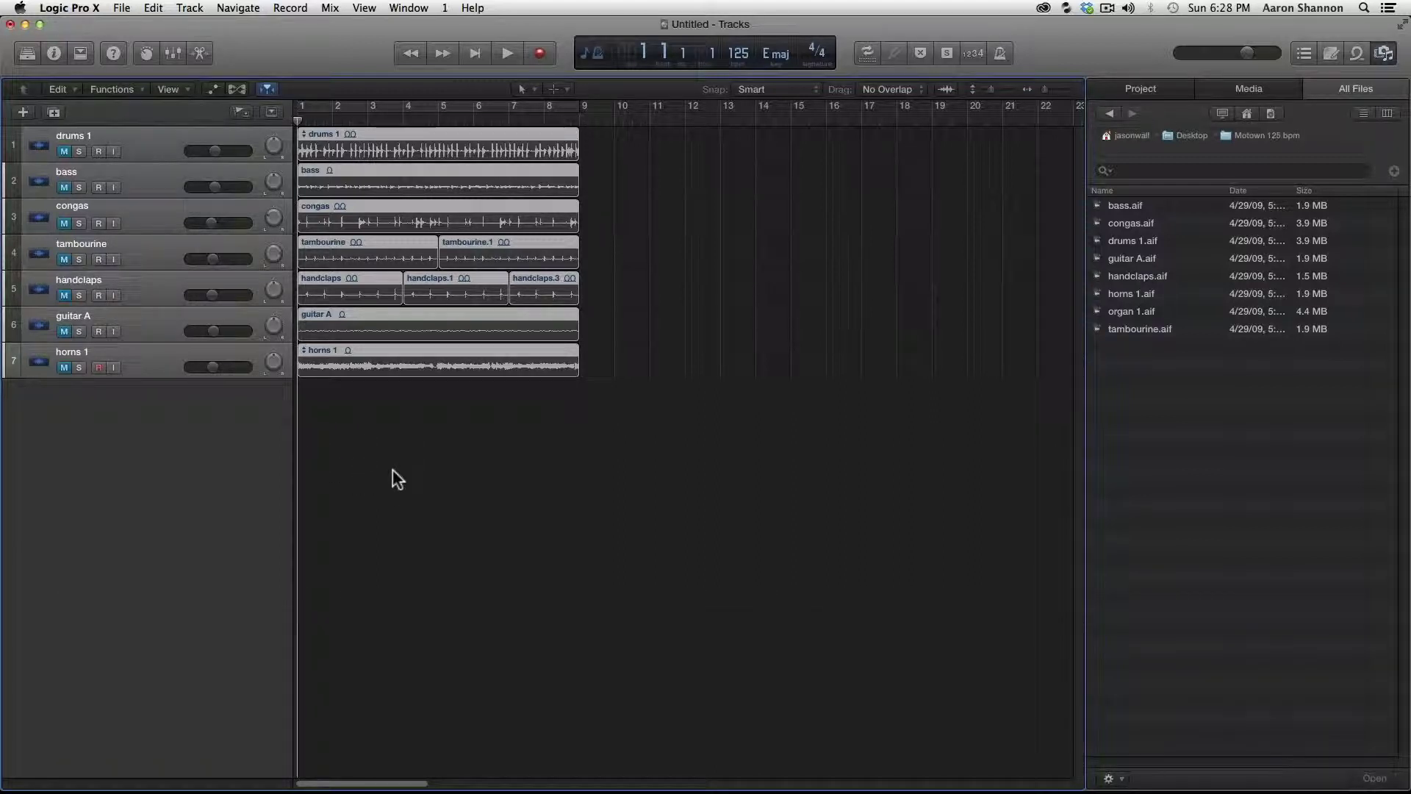
key(super)
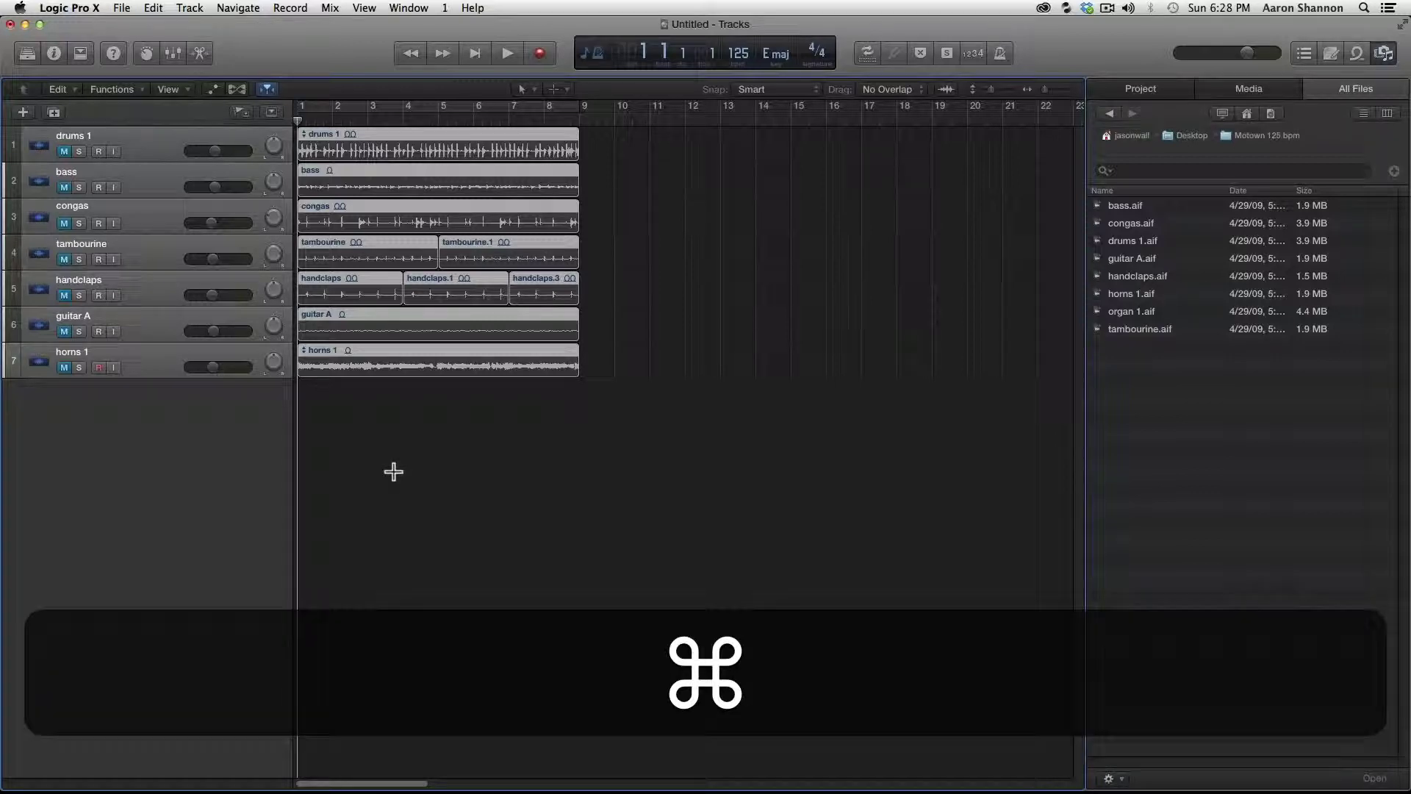
In Finder, select 3 Subterranean Homesick Alien on the OK Computer disc.
key(super+Tab)
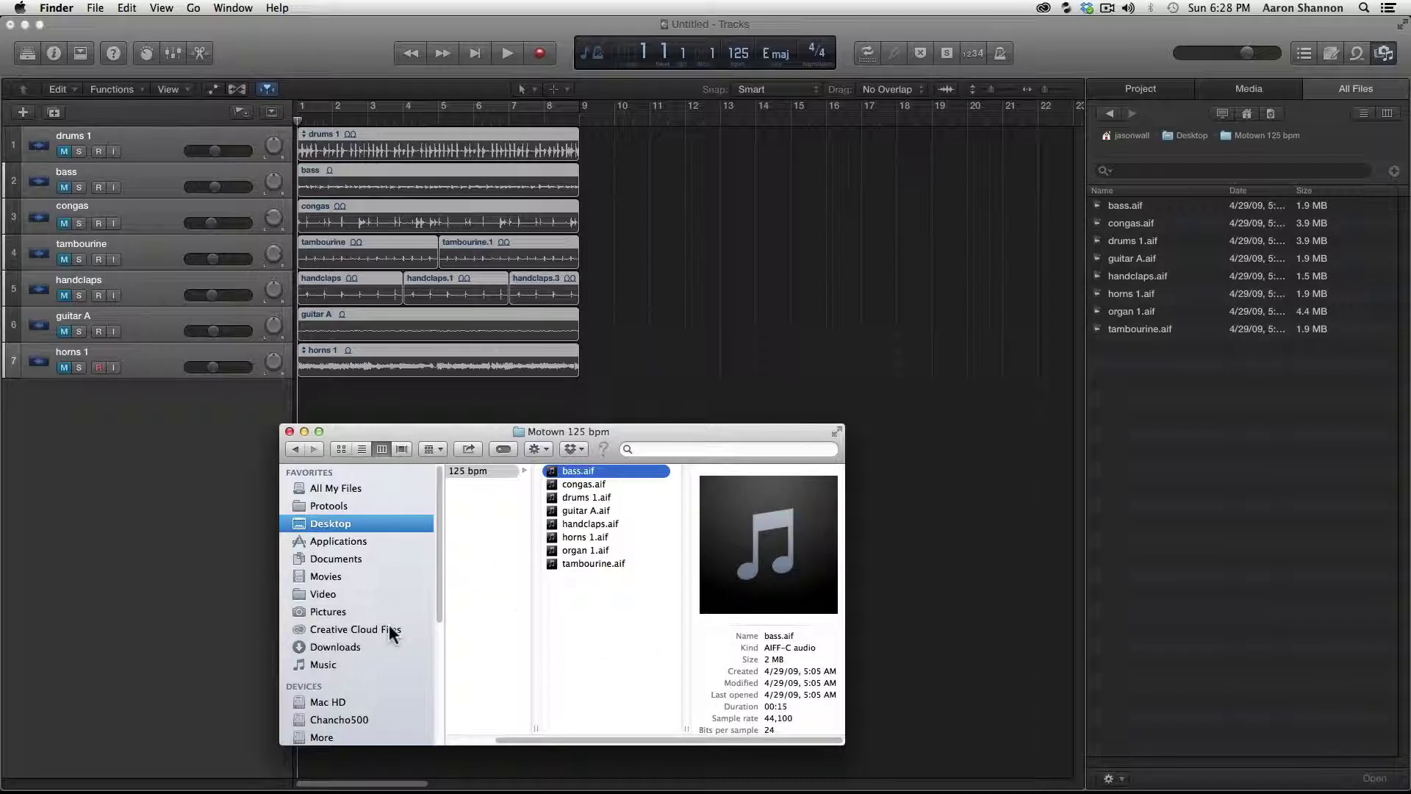
scroll(389, 624, down, 3)
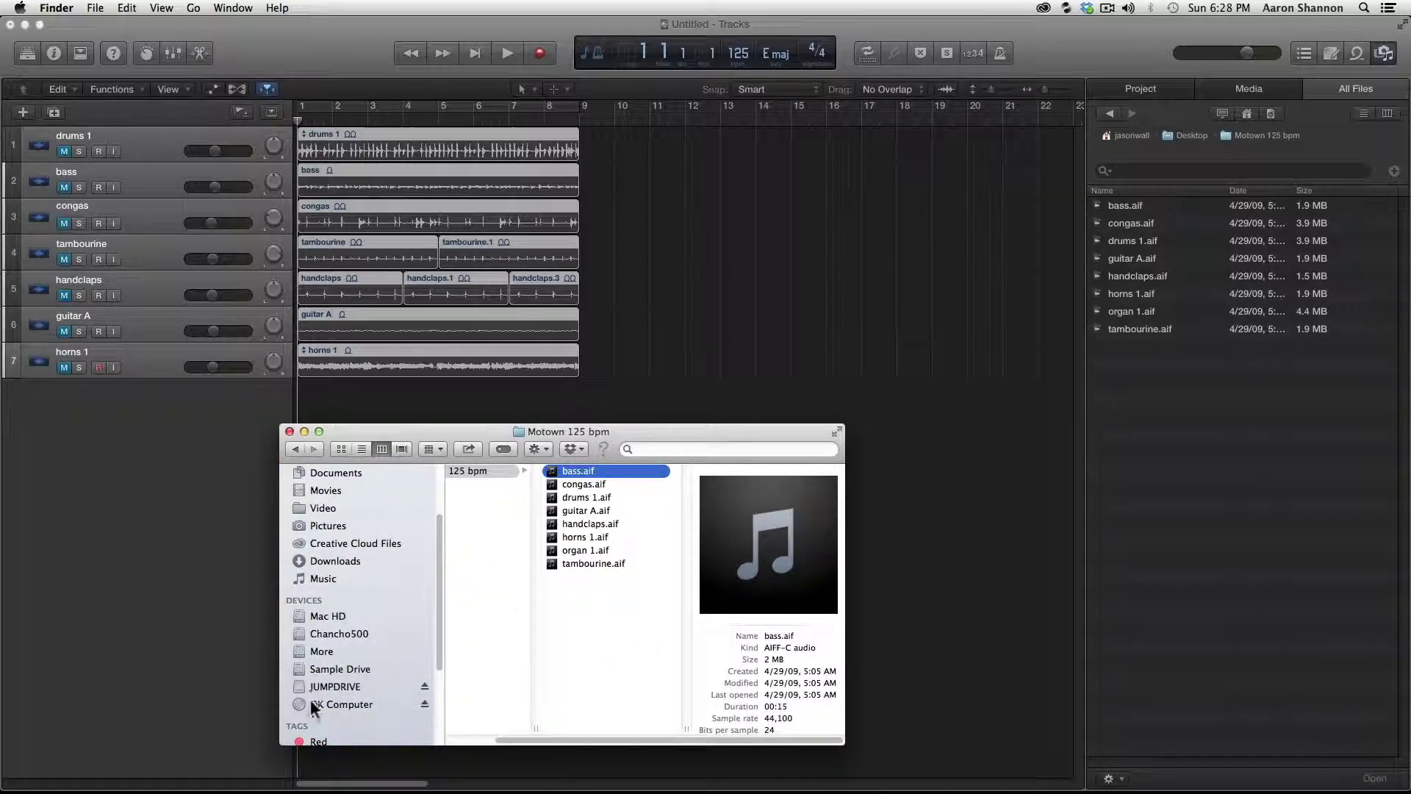
click(332, 703)
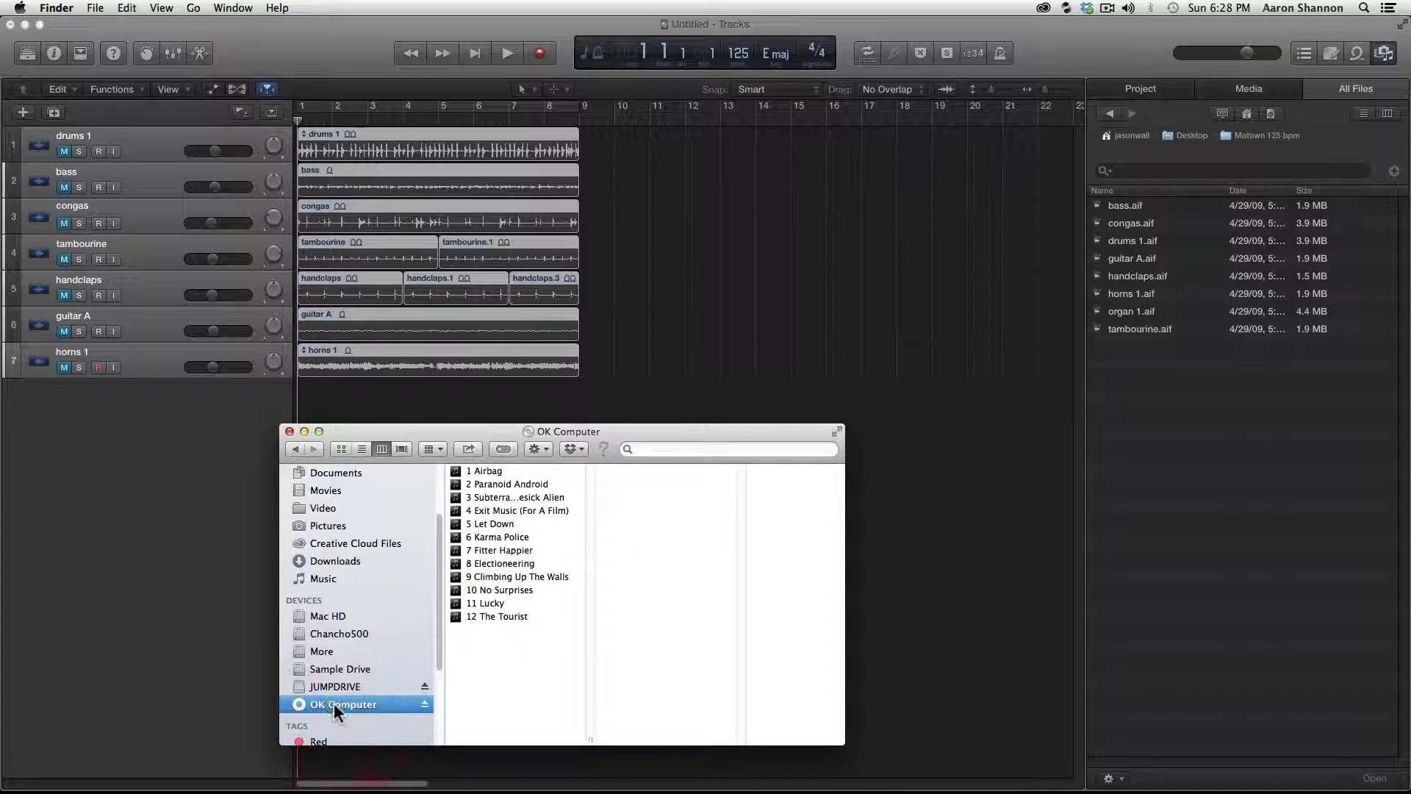
click(496, 496)
Drag the song into Logic as an eighth track and lower it to about -1.8 dB.
drag(502, 431, 558, 473)
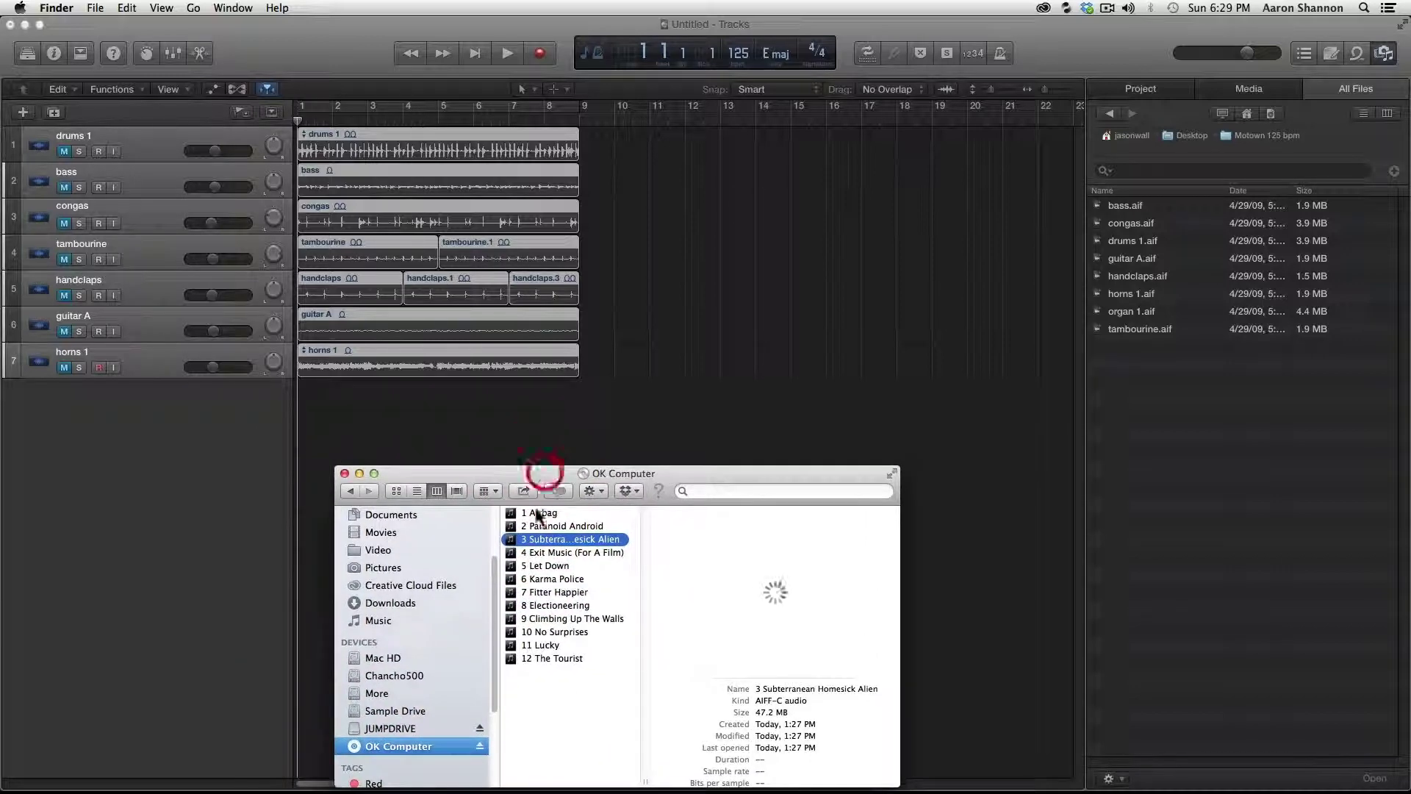
drag(547, 536, 325, 404)
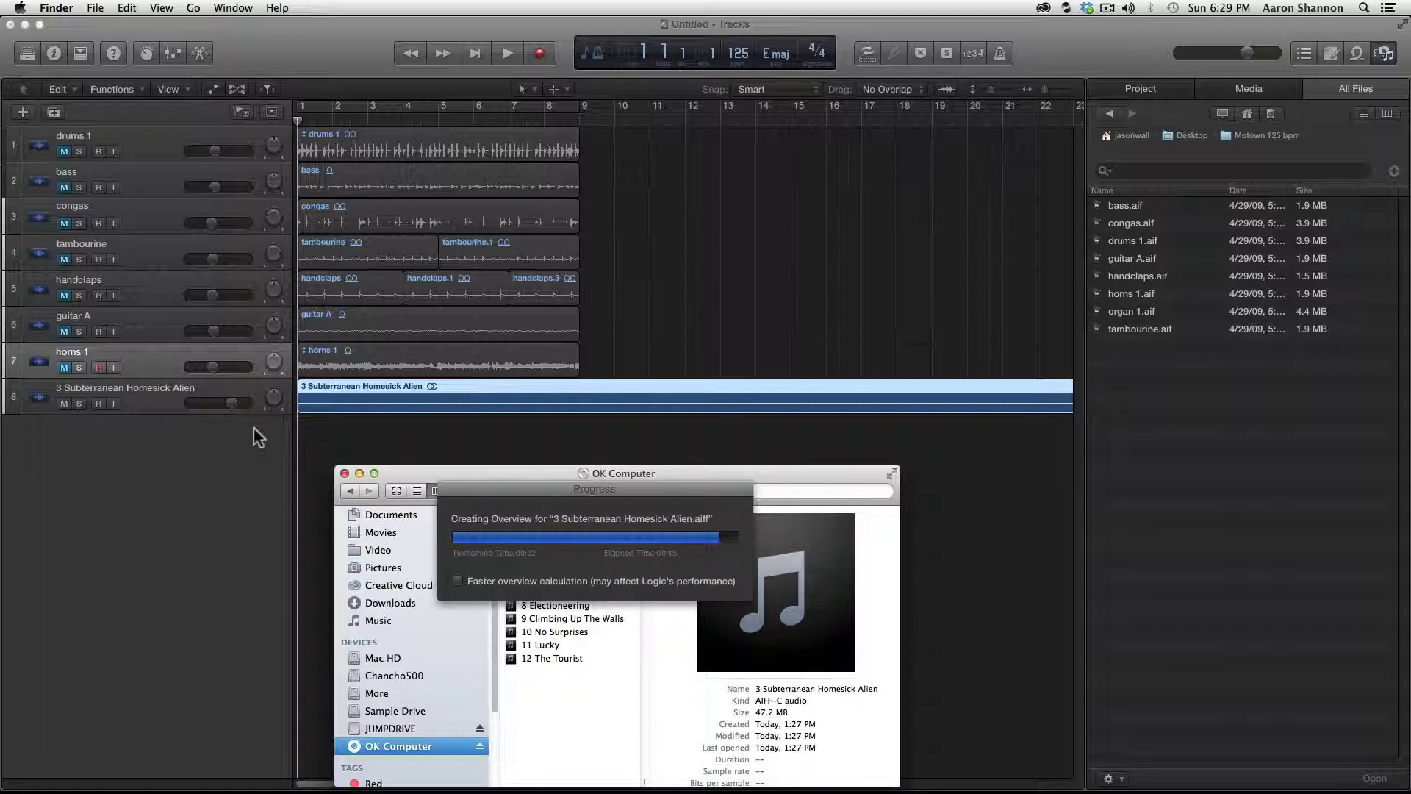
drag(231, 399, 164, 403)
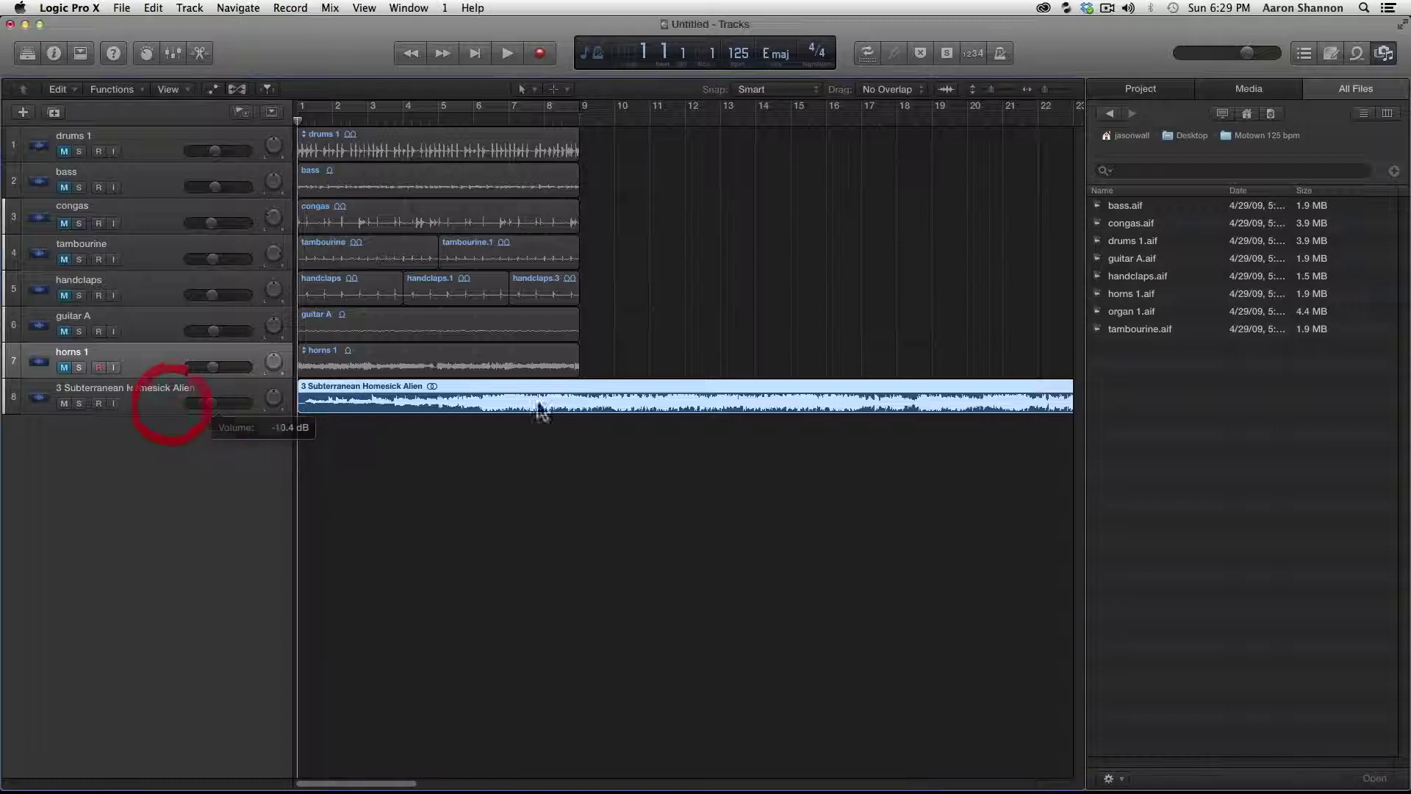
Play from bar 8, turn the song track down to about -14.4 dB, then mute and select it.
click(547, 116)
key(space)
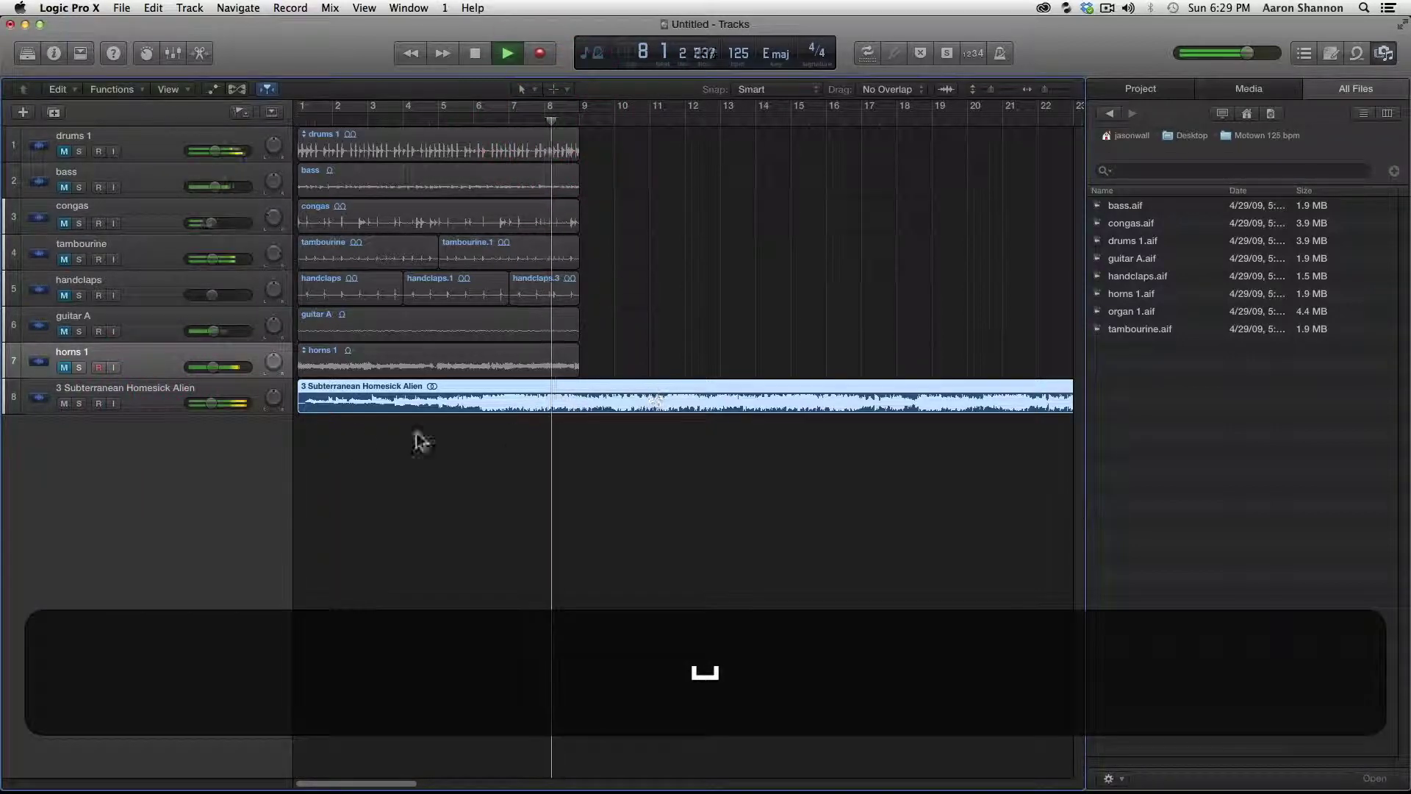
drag(213, 401, 193, 404)
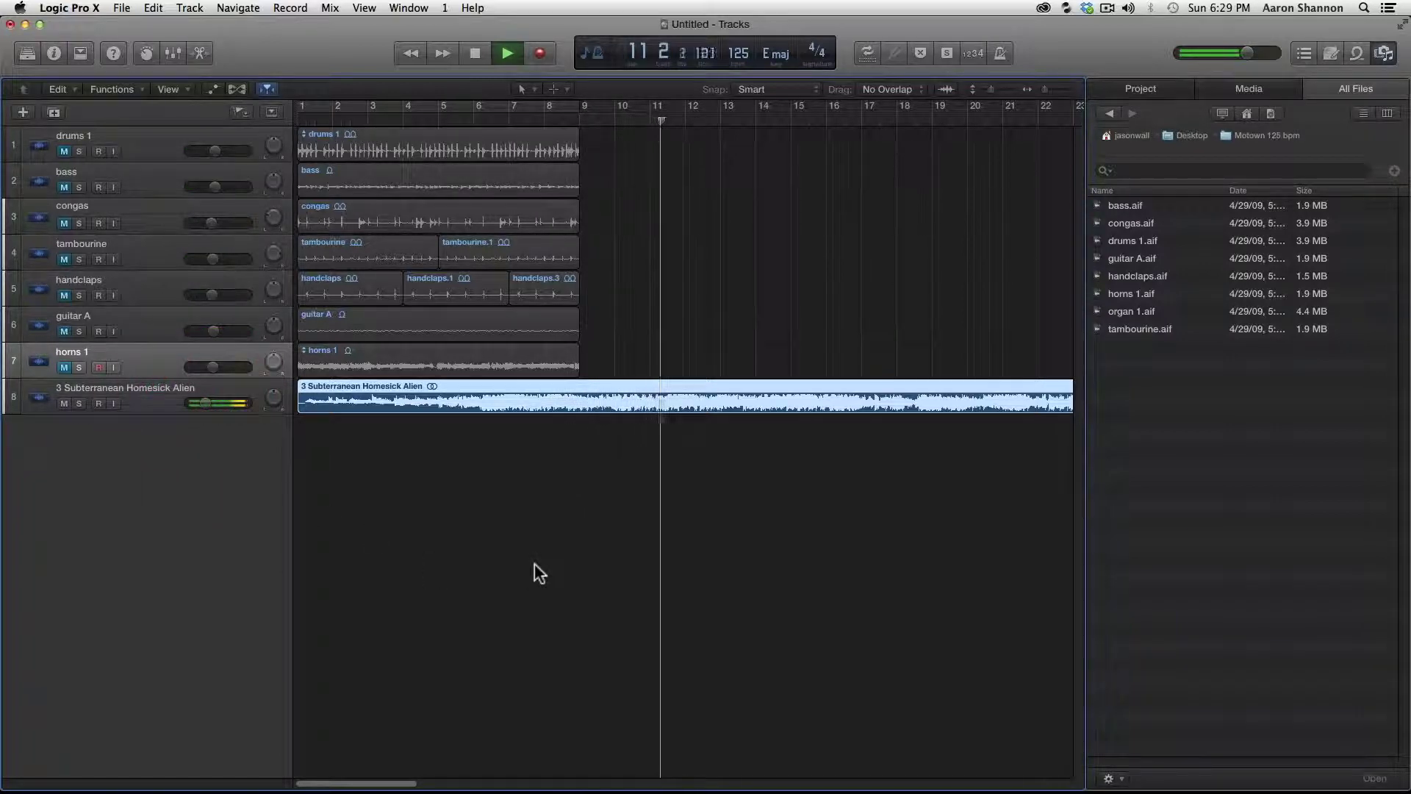
key(space)
key(Return)
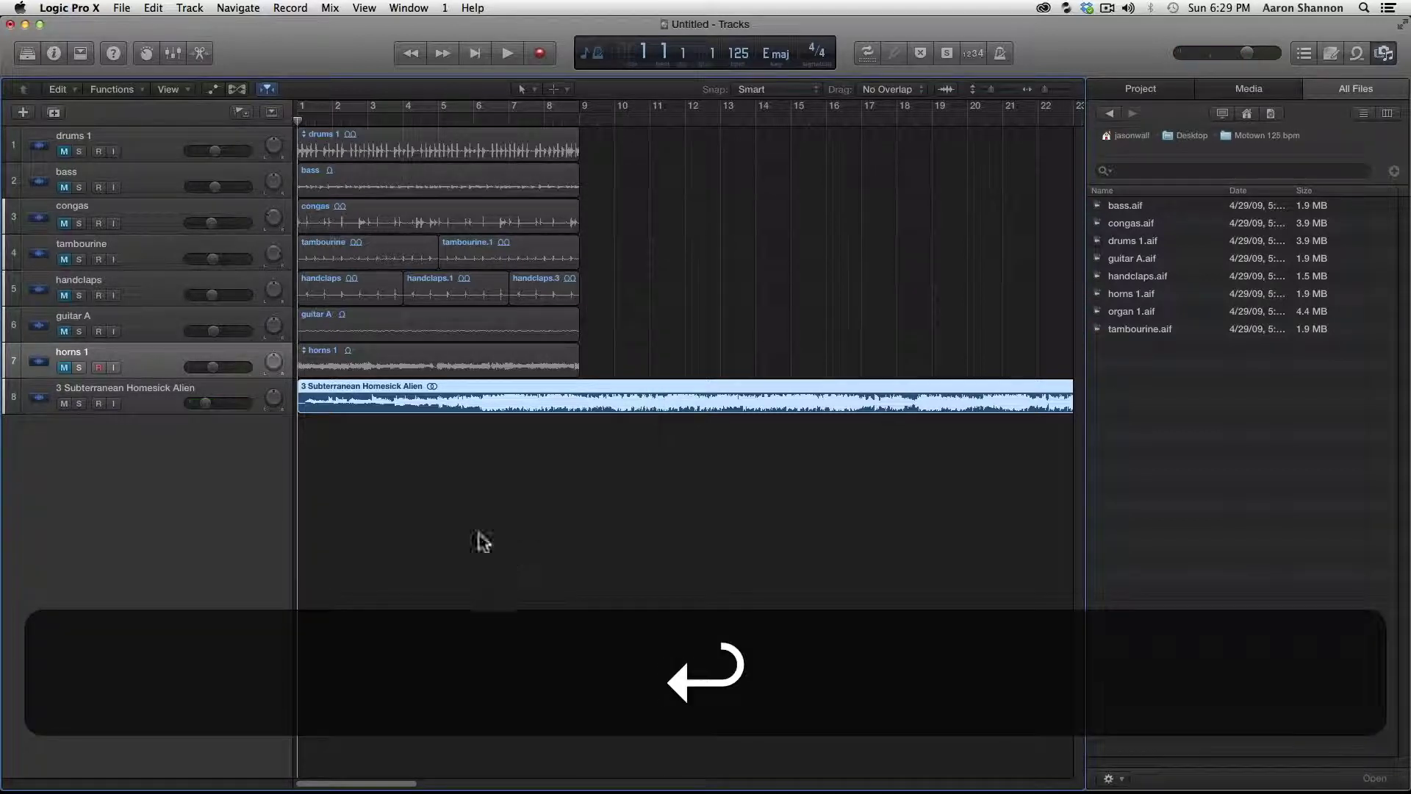
click(64, 404)
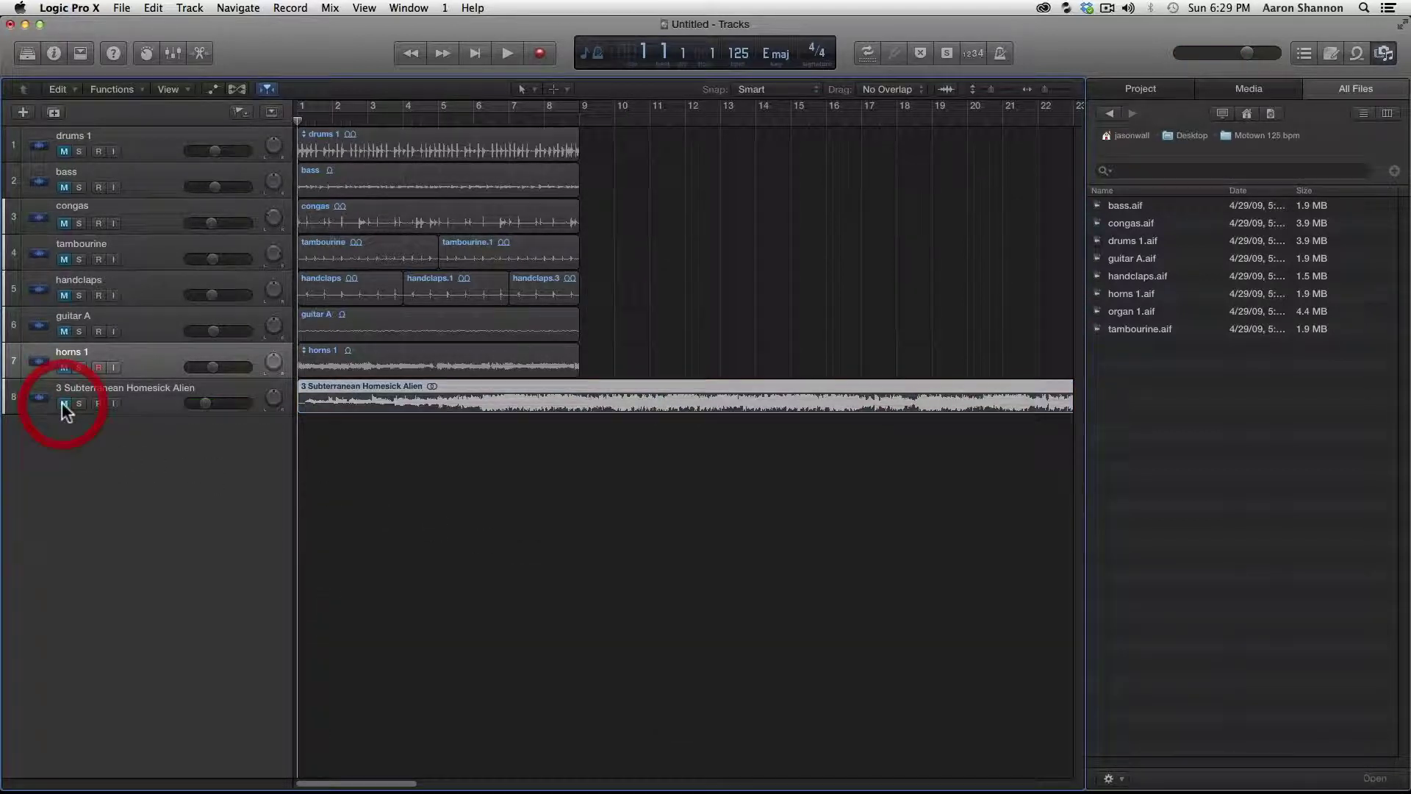
click(152, 390)
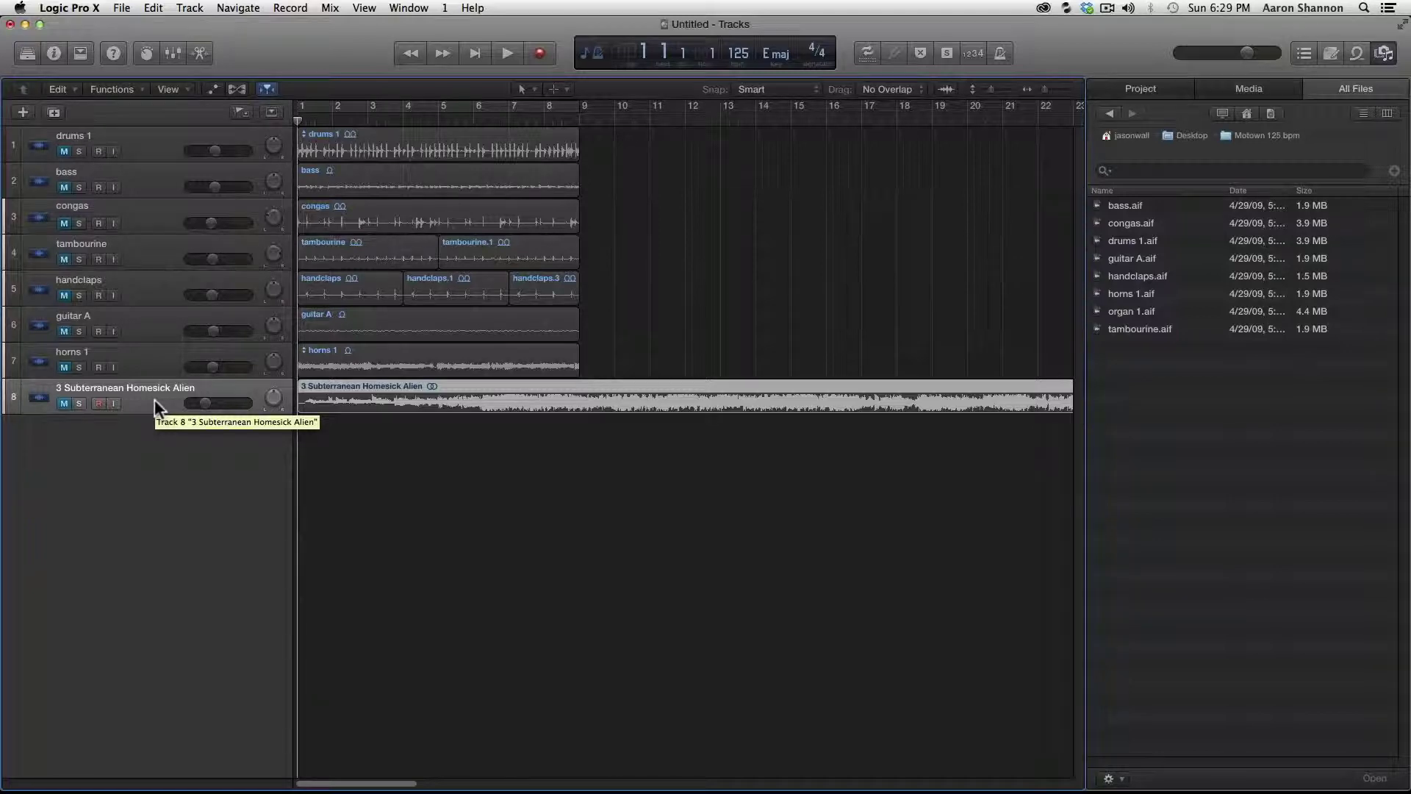
Create one new audio track and bring up File > Import > Audio File.
key(alt+super+n)
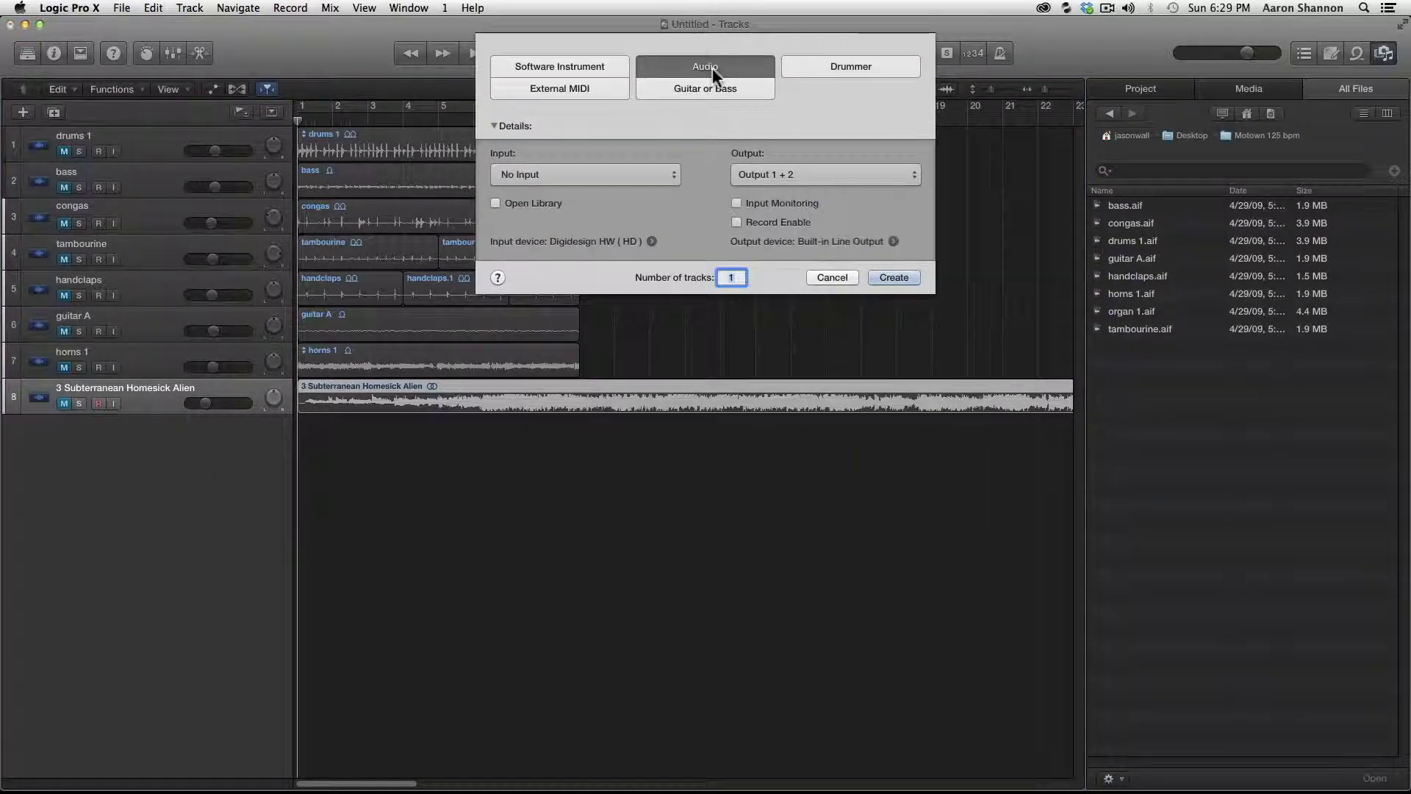
click(898, 278)
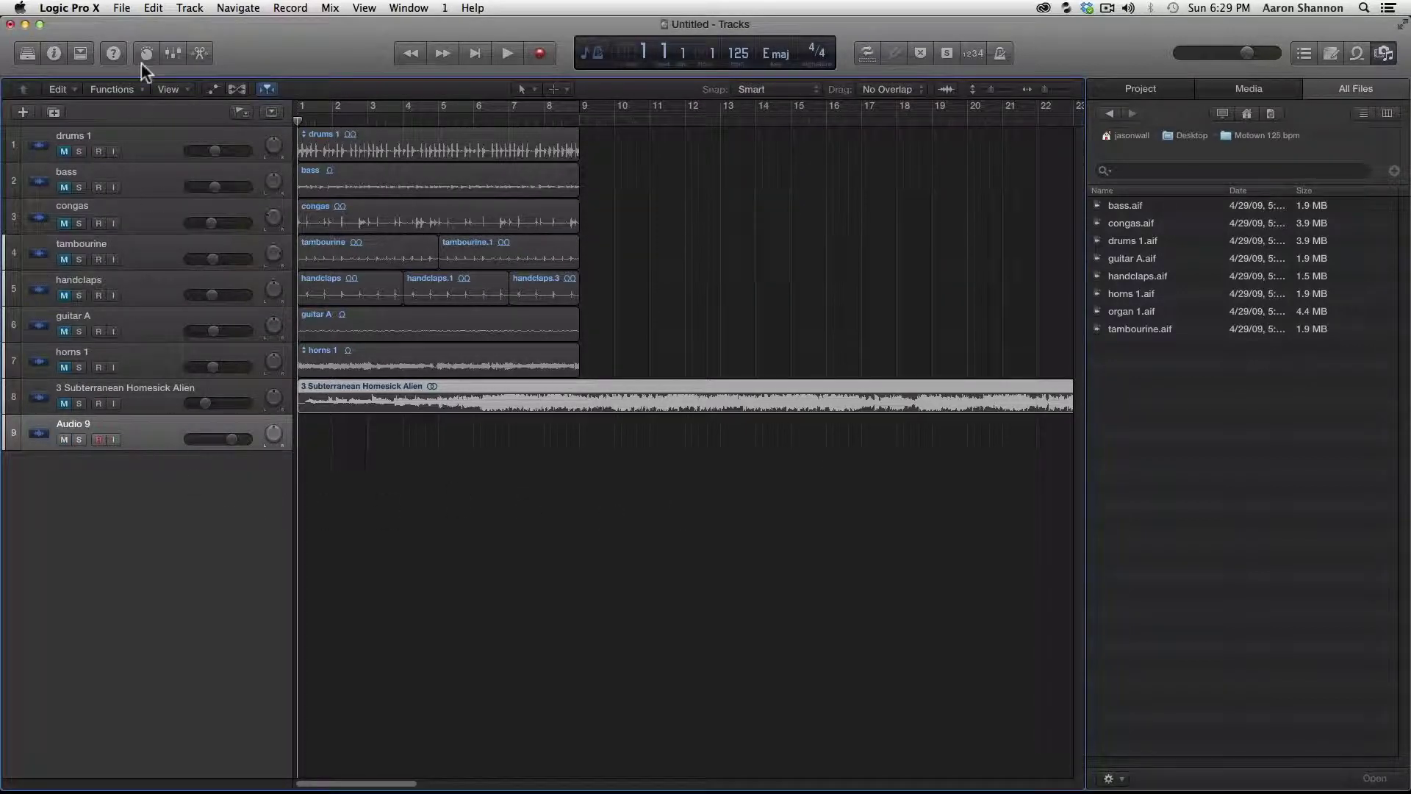
click(121, 7)
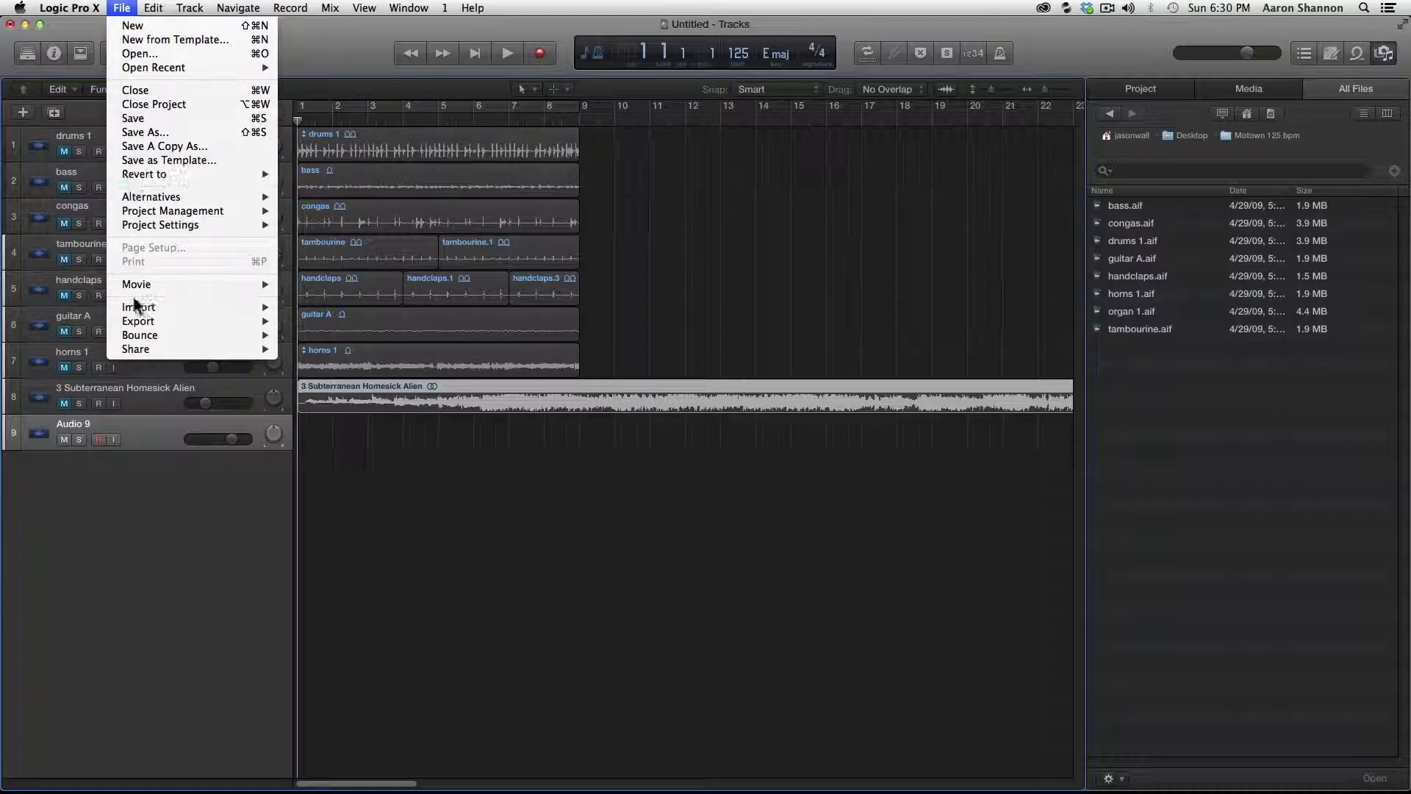
mouse_move(132, 306)
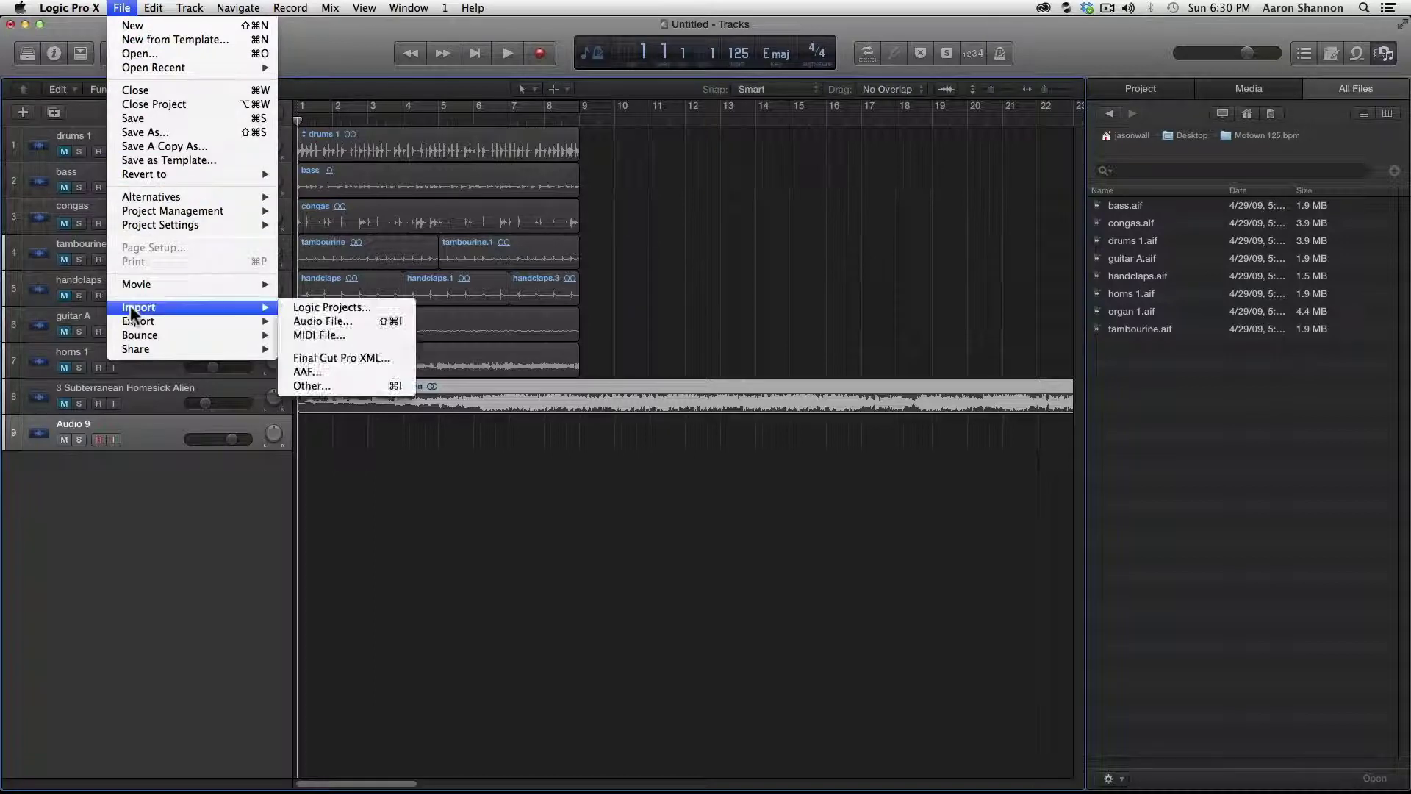
click(337, 323)
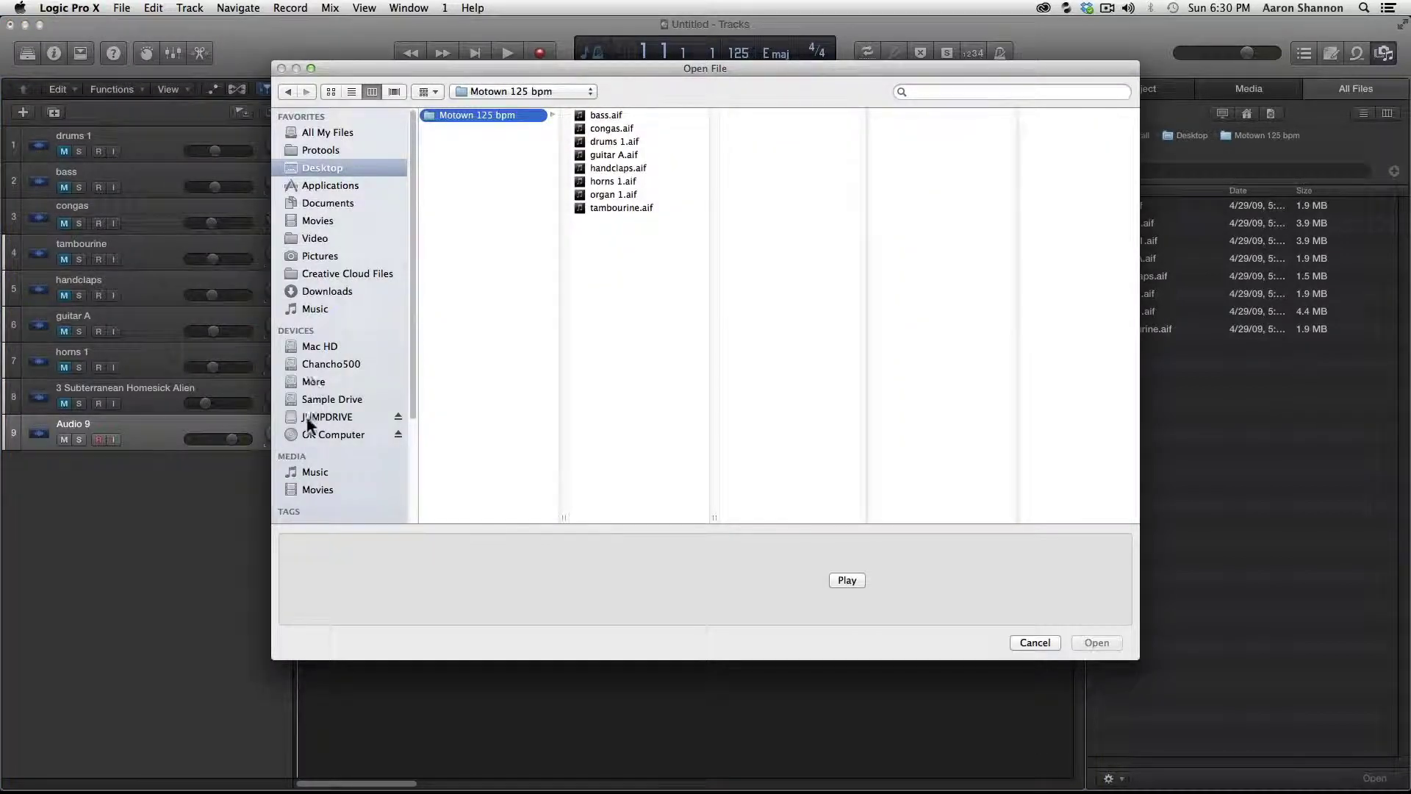
Import 3 Subterranean Homesick Alien from the OK Computer disc onto Audio 9.
click(315, 431)
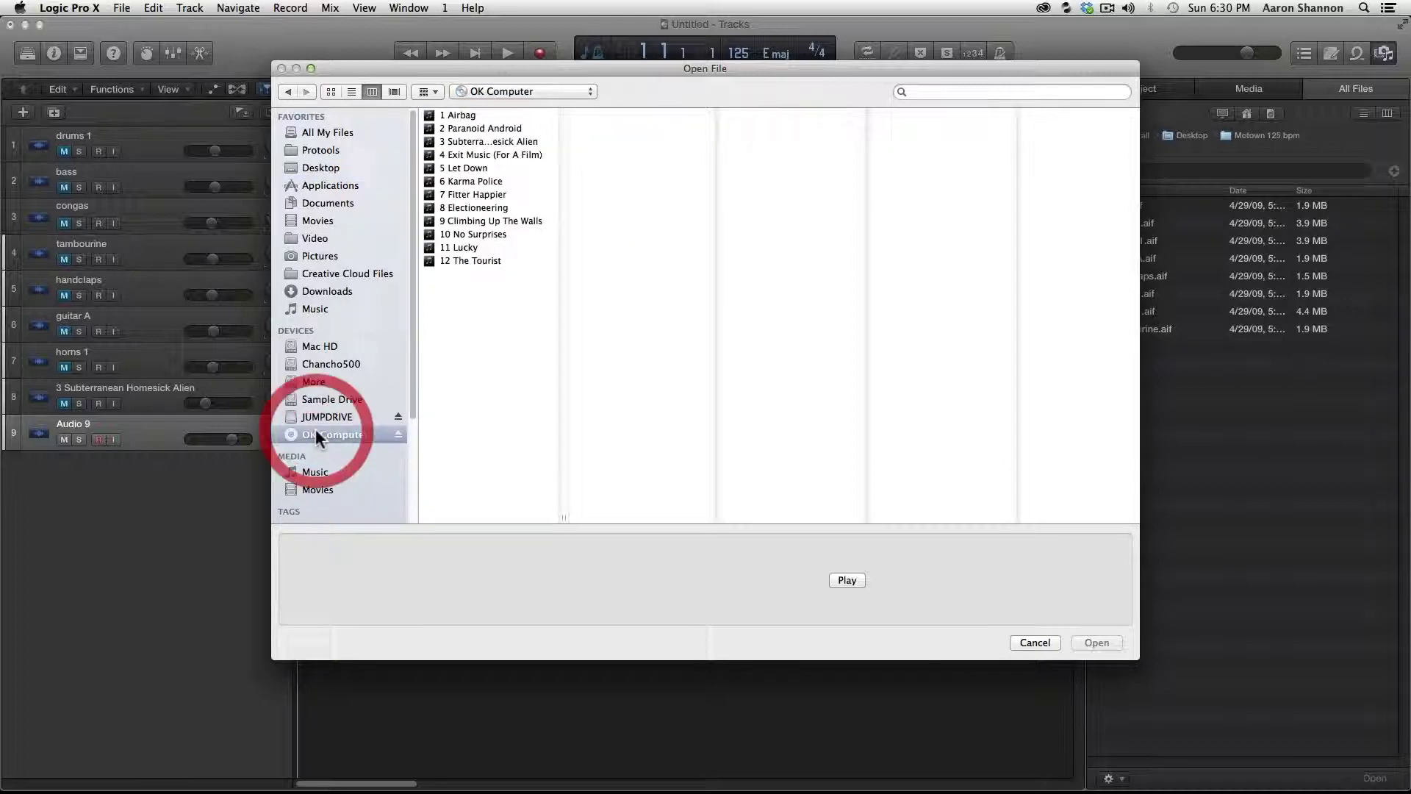
click(485, 141)
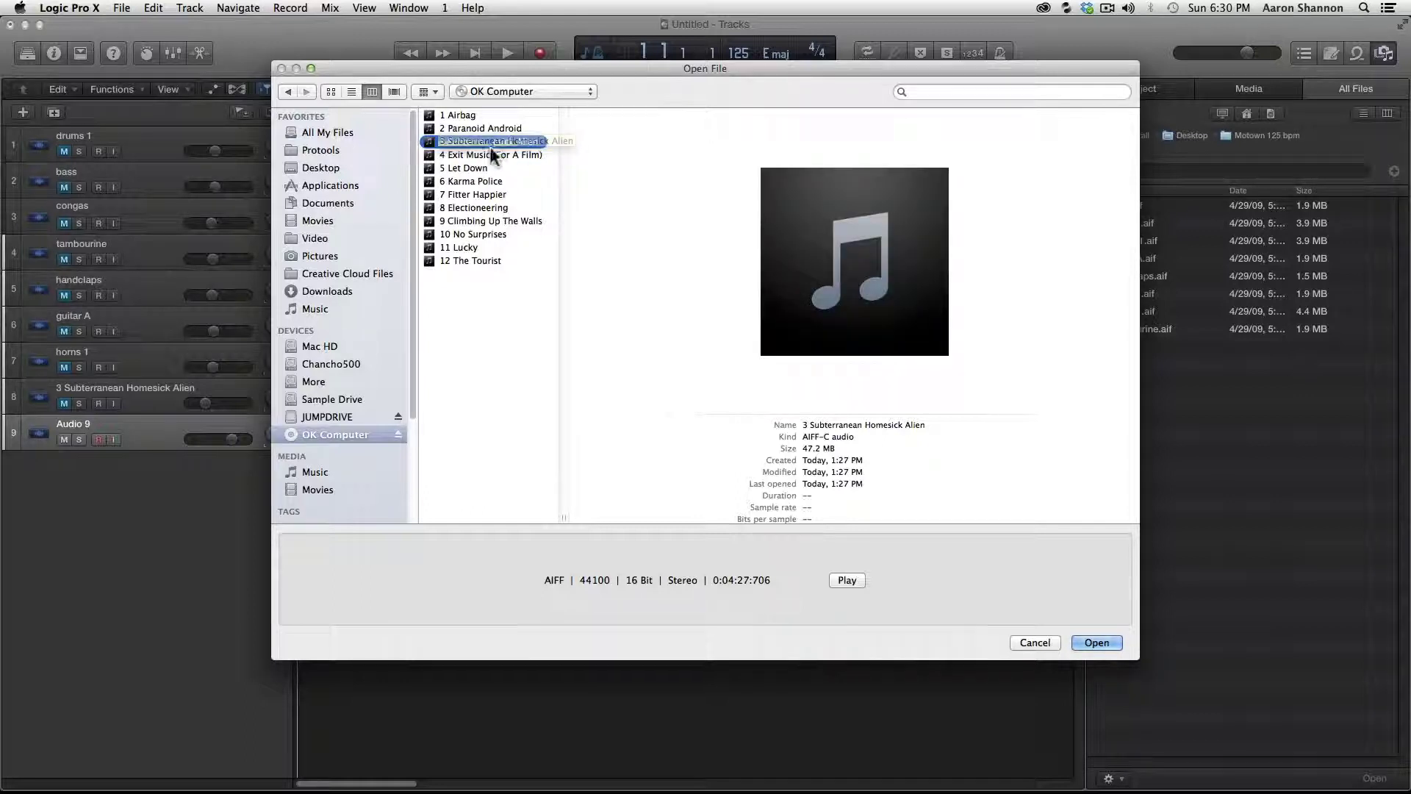
double_click(463, 142)
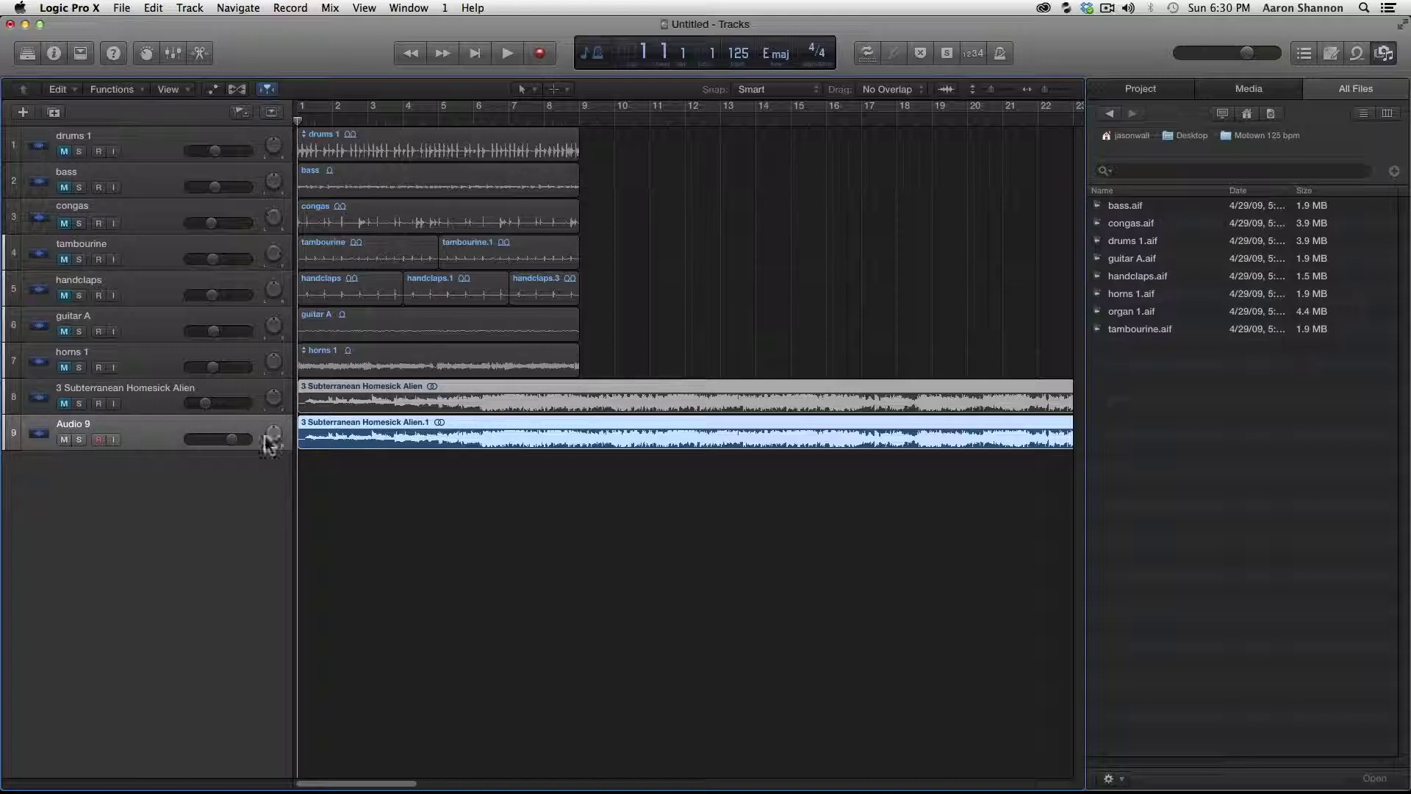
click(139, 89)
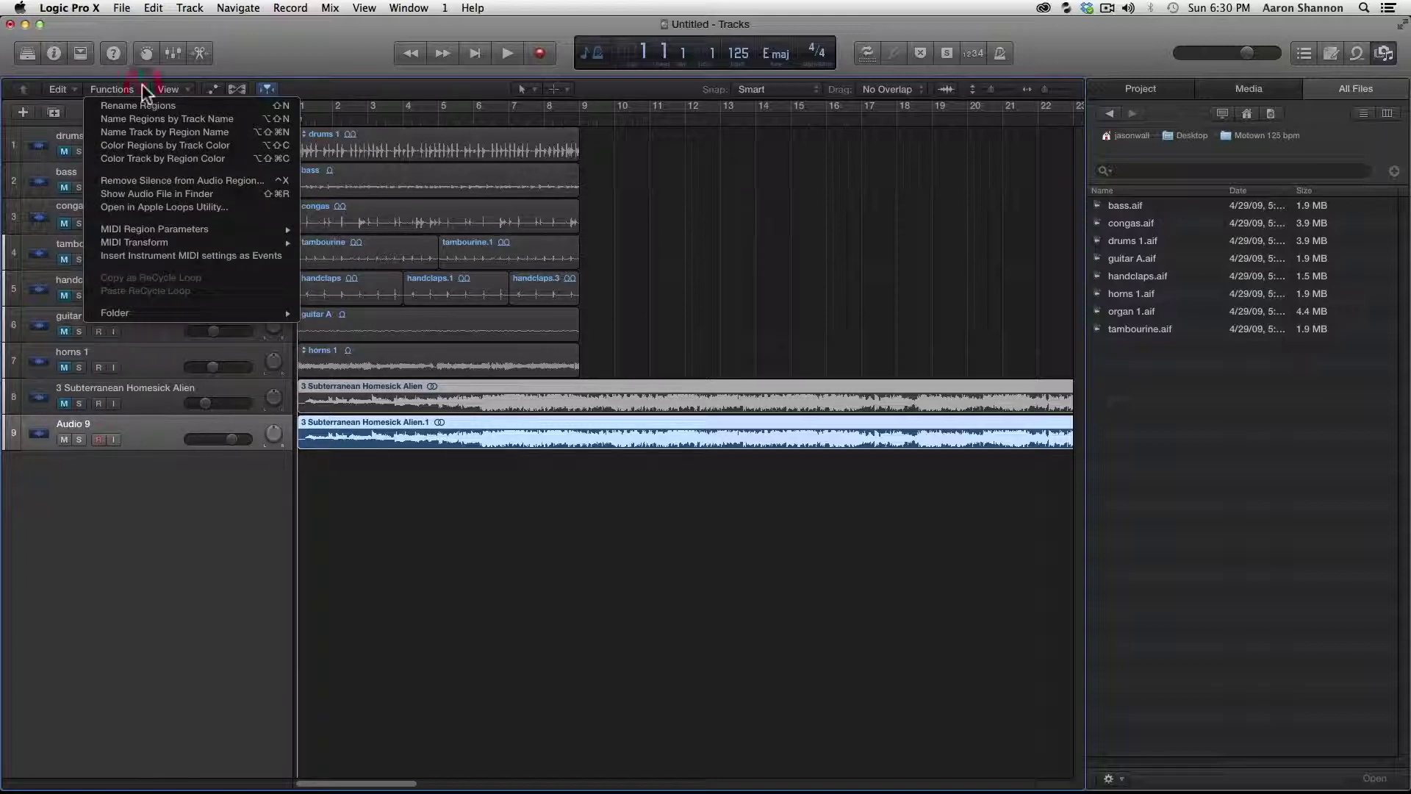
Name track 9 by its region name and turn its volume down during playback.
click(139, 133)
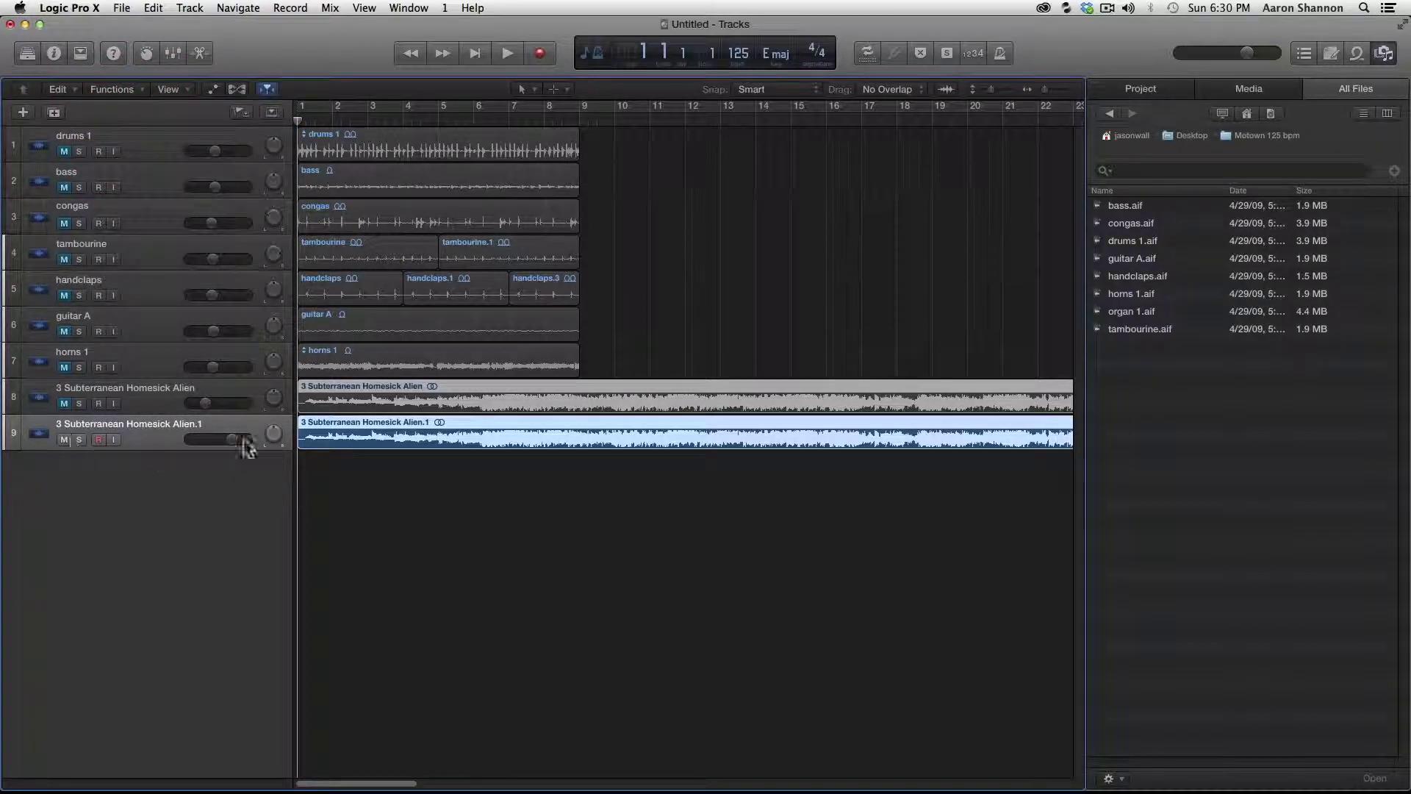
key(space)
drag(222, 436, 160, 441)
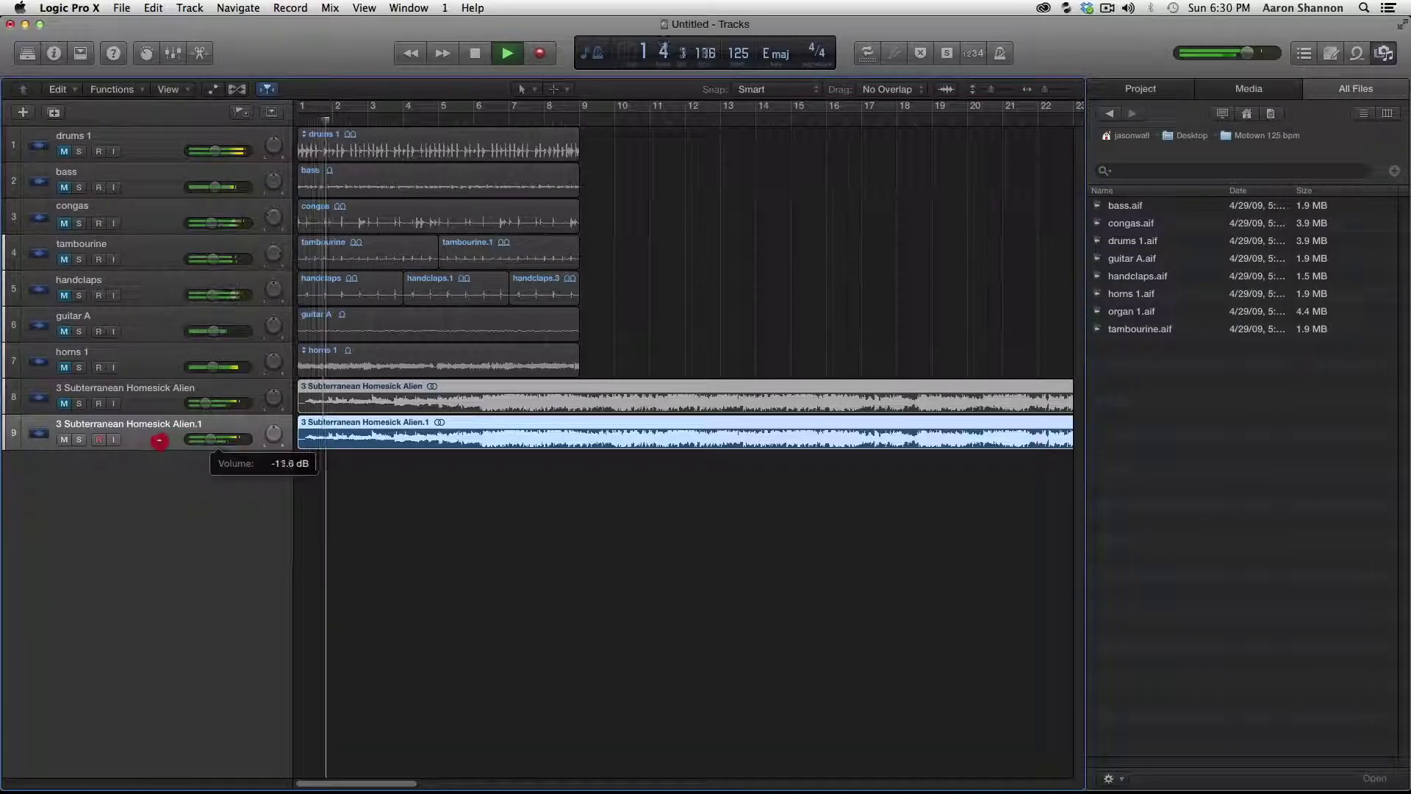
key(space)
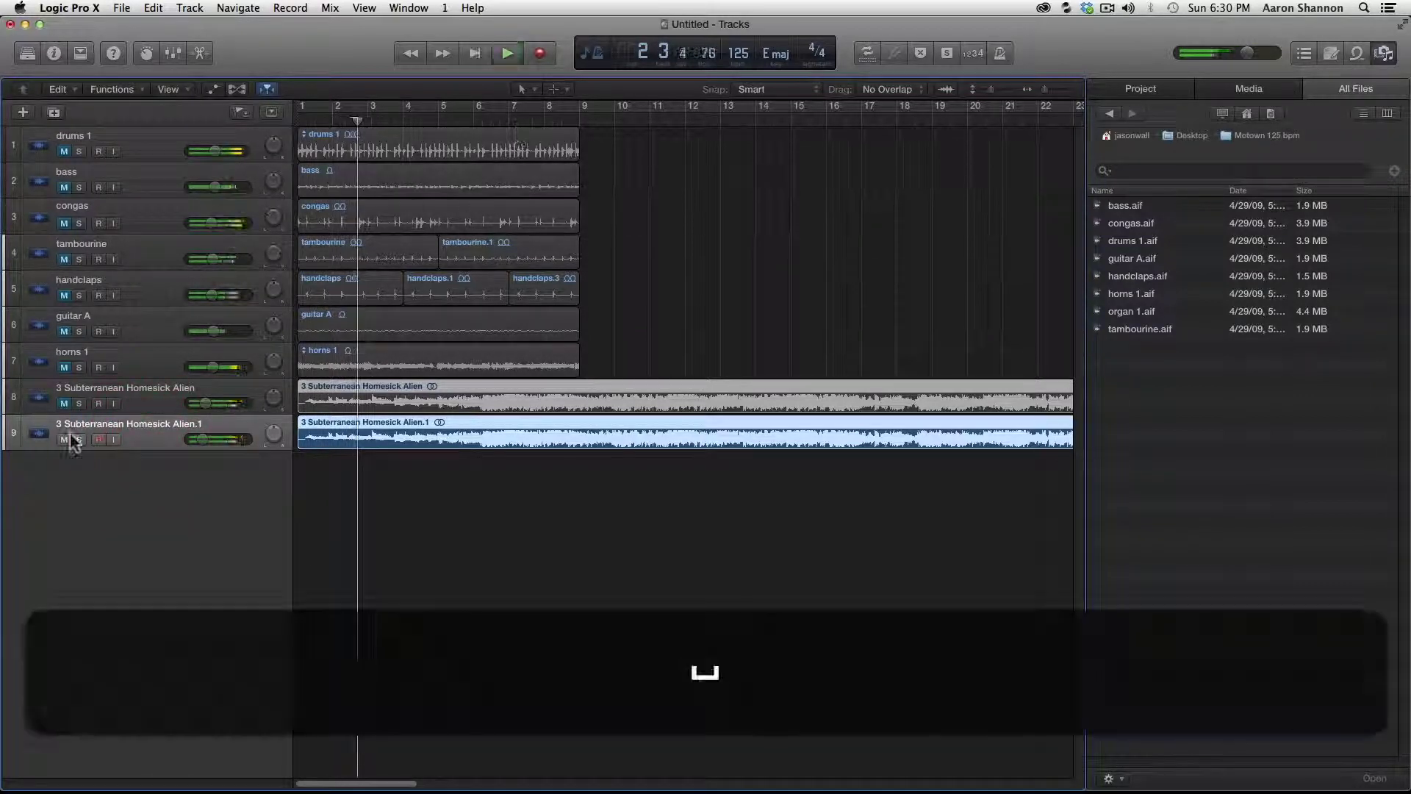
click(74, 435)
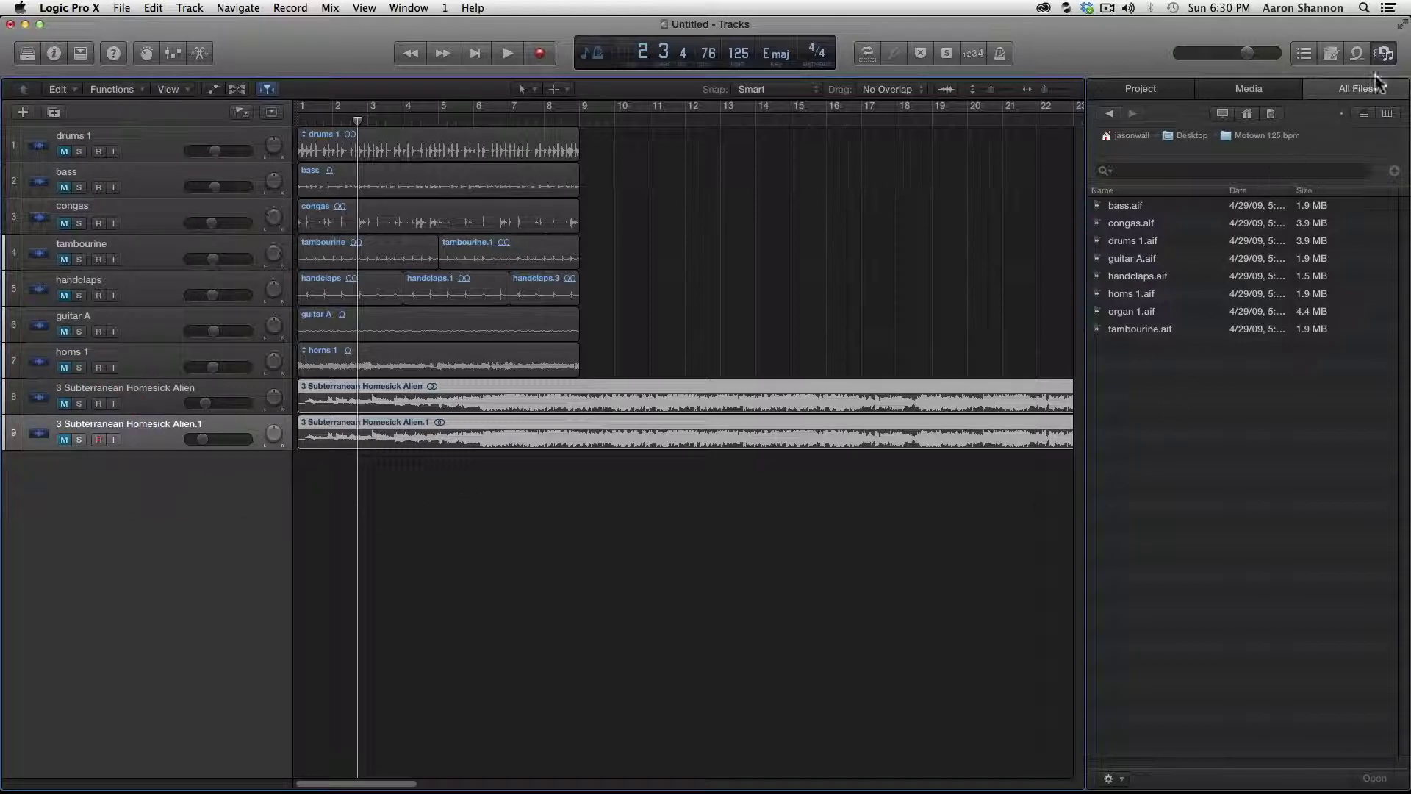
click(1387, 55)
Drag 3 Subterranean Homesick Alien from the OK Computer volume in All Files onto new track 10.
click(1388, 54)
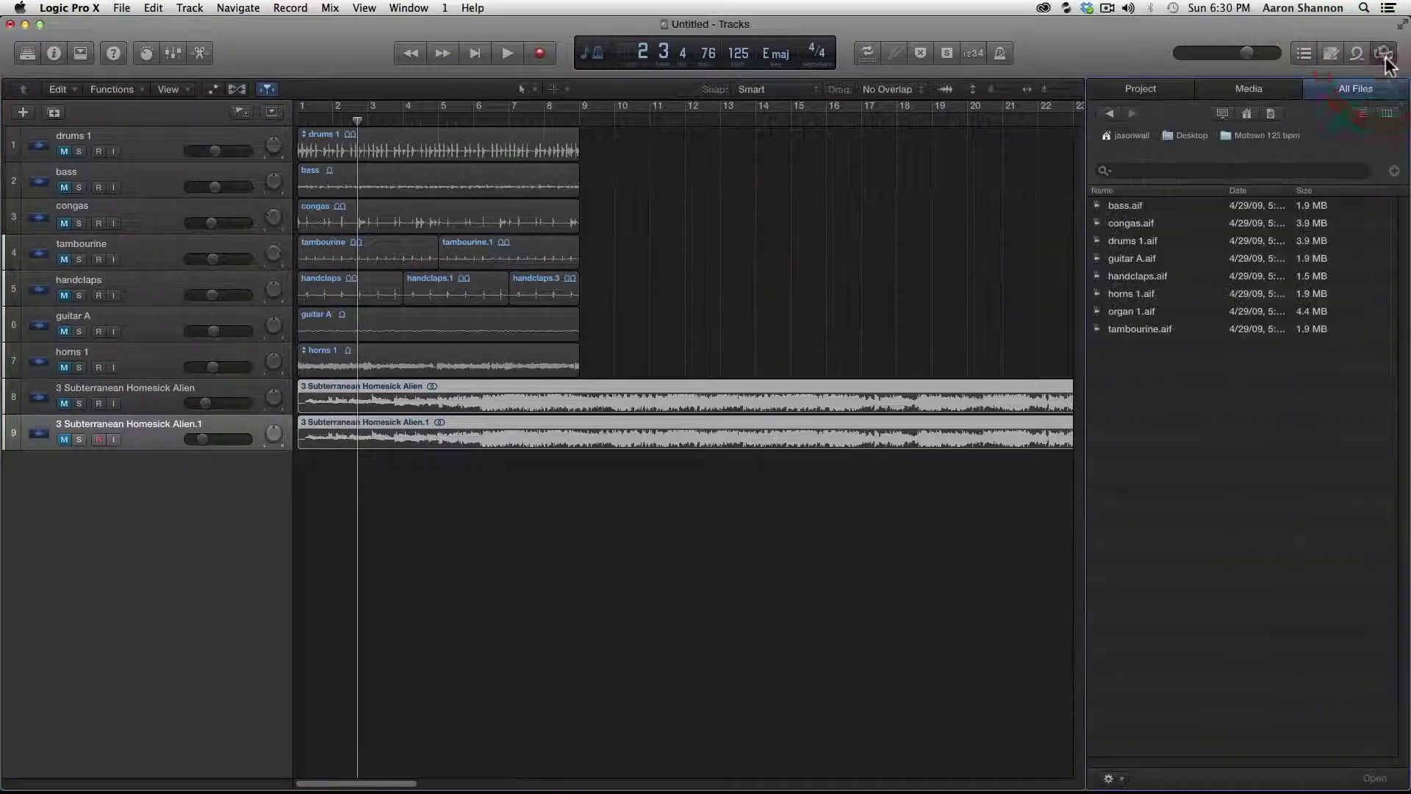
click(1371, 84)
click(1223, 114)
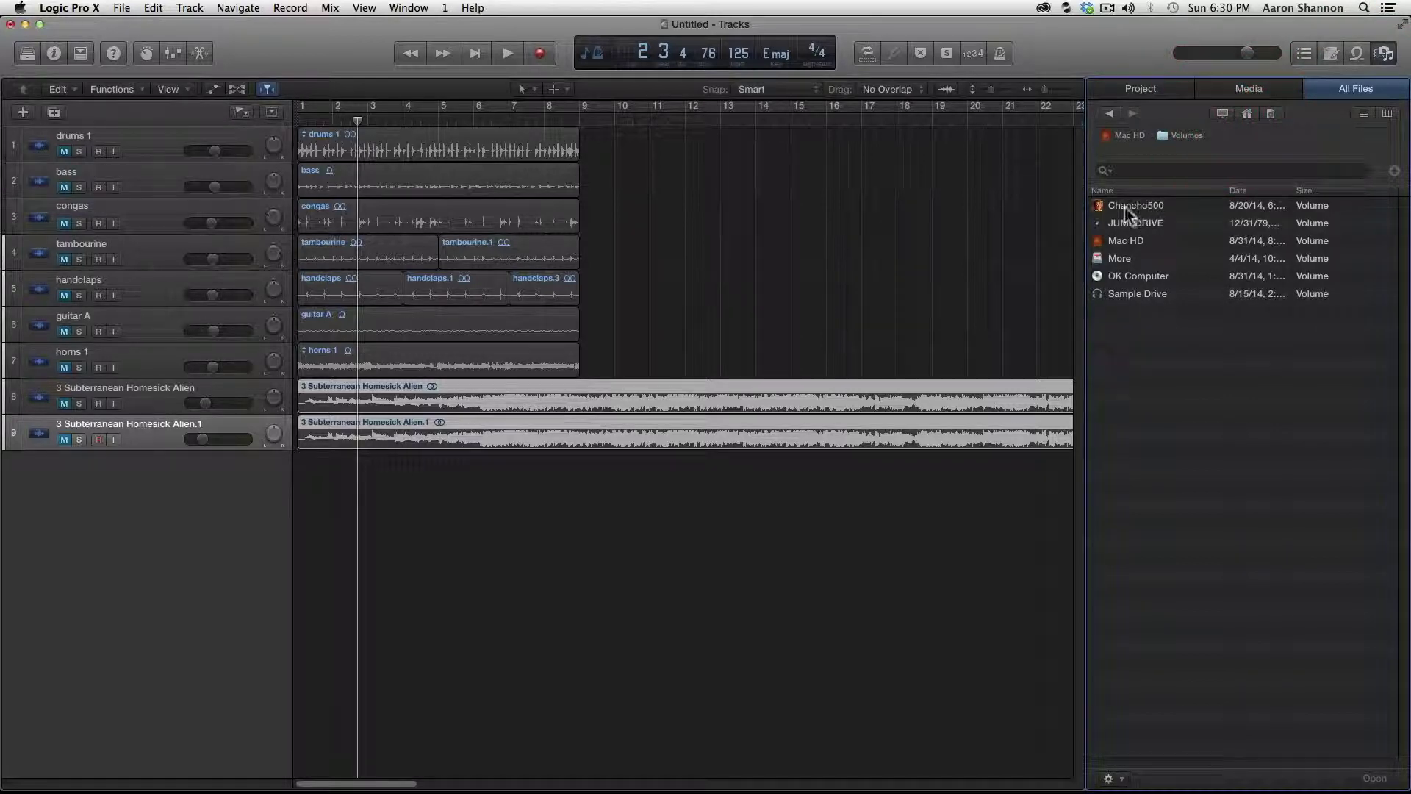
click(1127, 278)
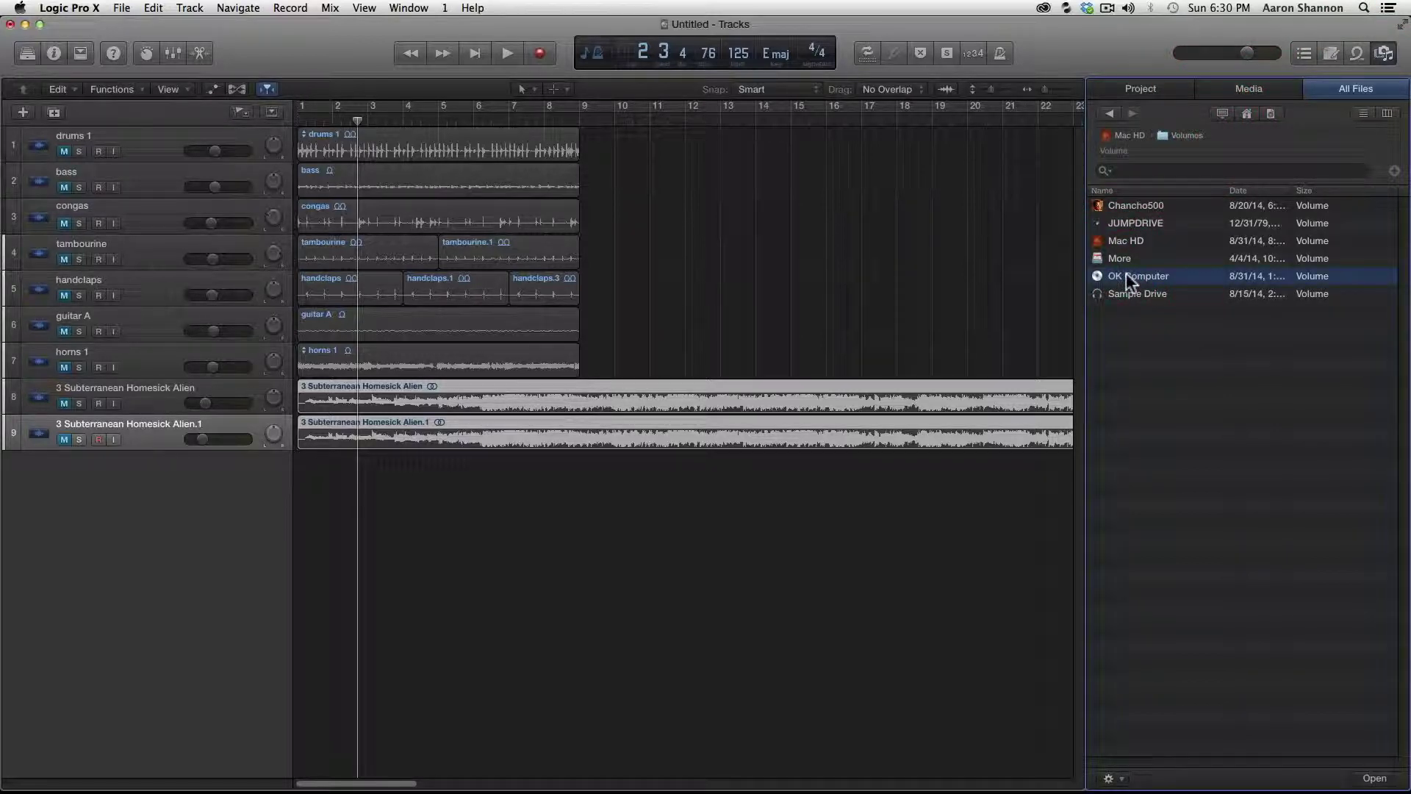
double_click(1126, 272)
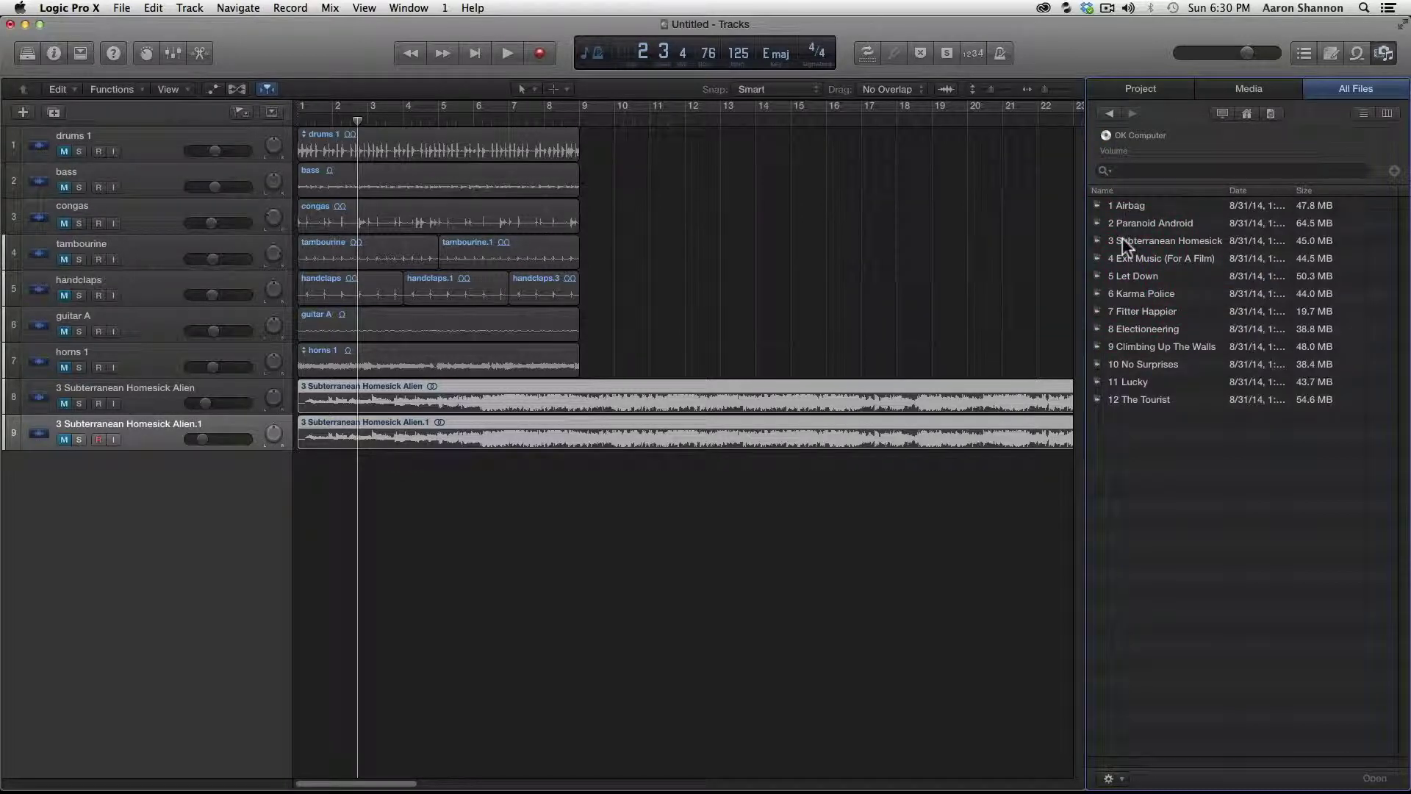
drag(1178, 241, 315, 474)
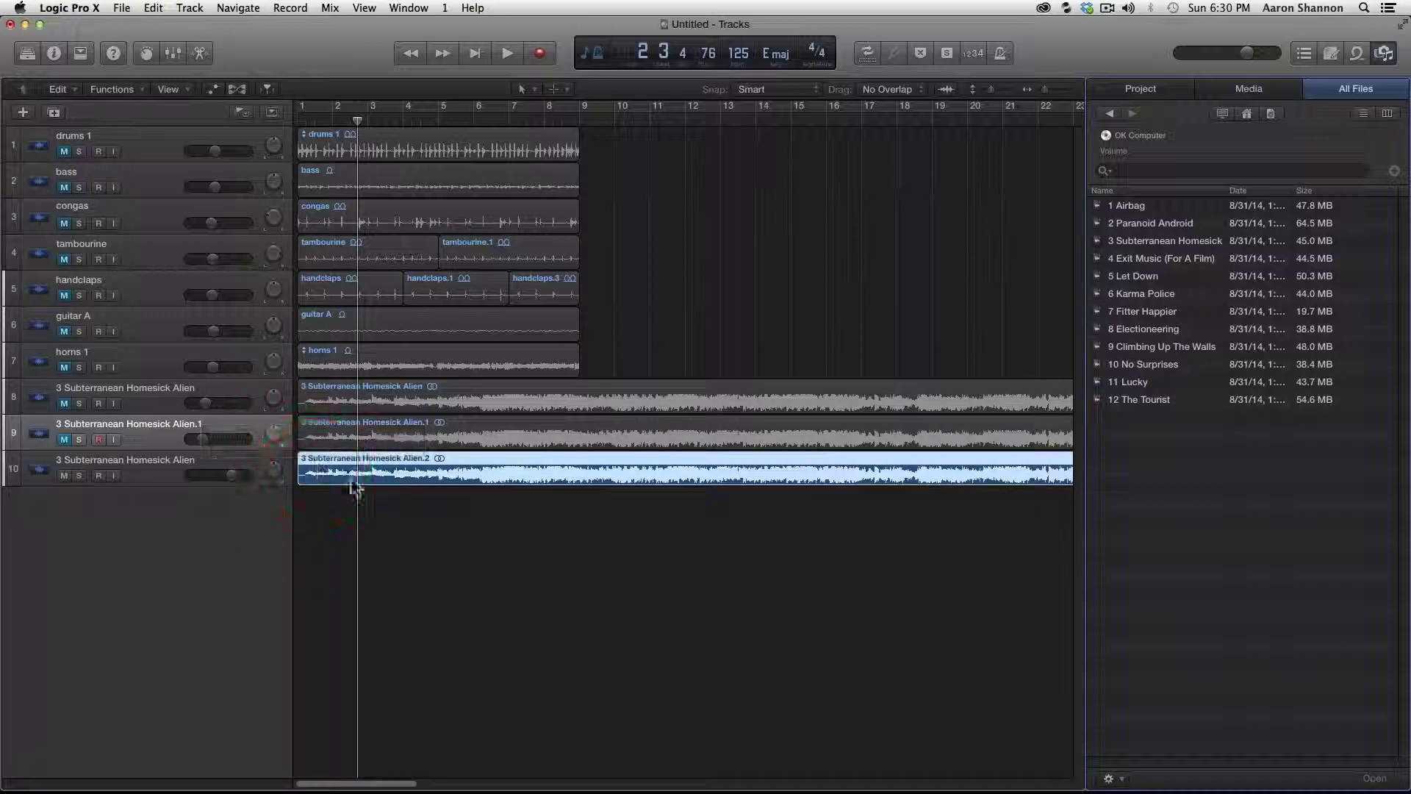
Turn track 10 down, play from bar 7, mute it, and switch to Finder.
drag(228, 474, 143, 479)
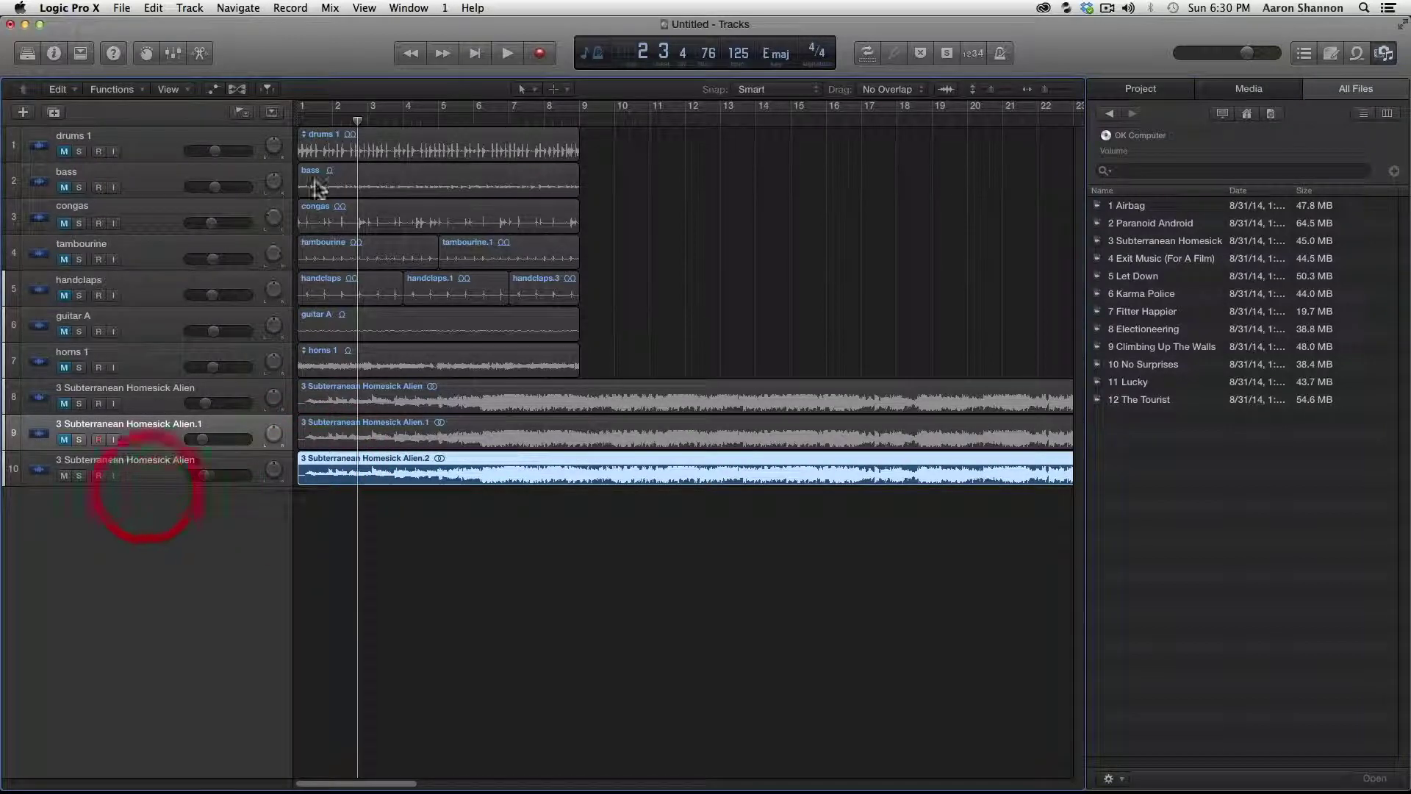
click(358, 121)
drag(359, 121, 508, 122)
key(space)
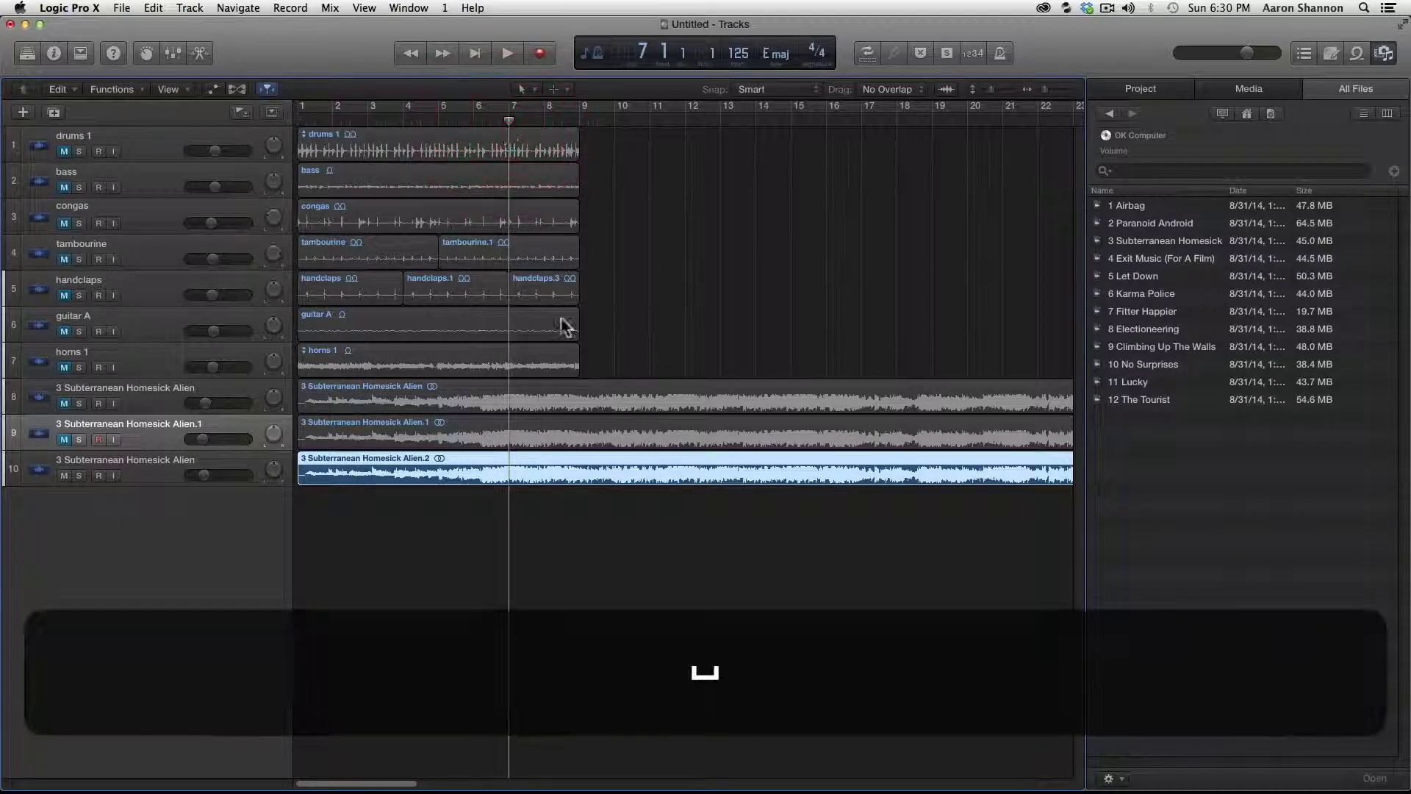
key(space)
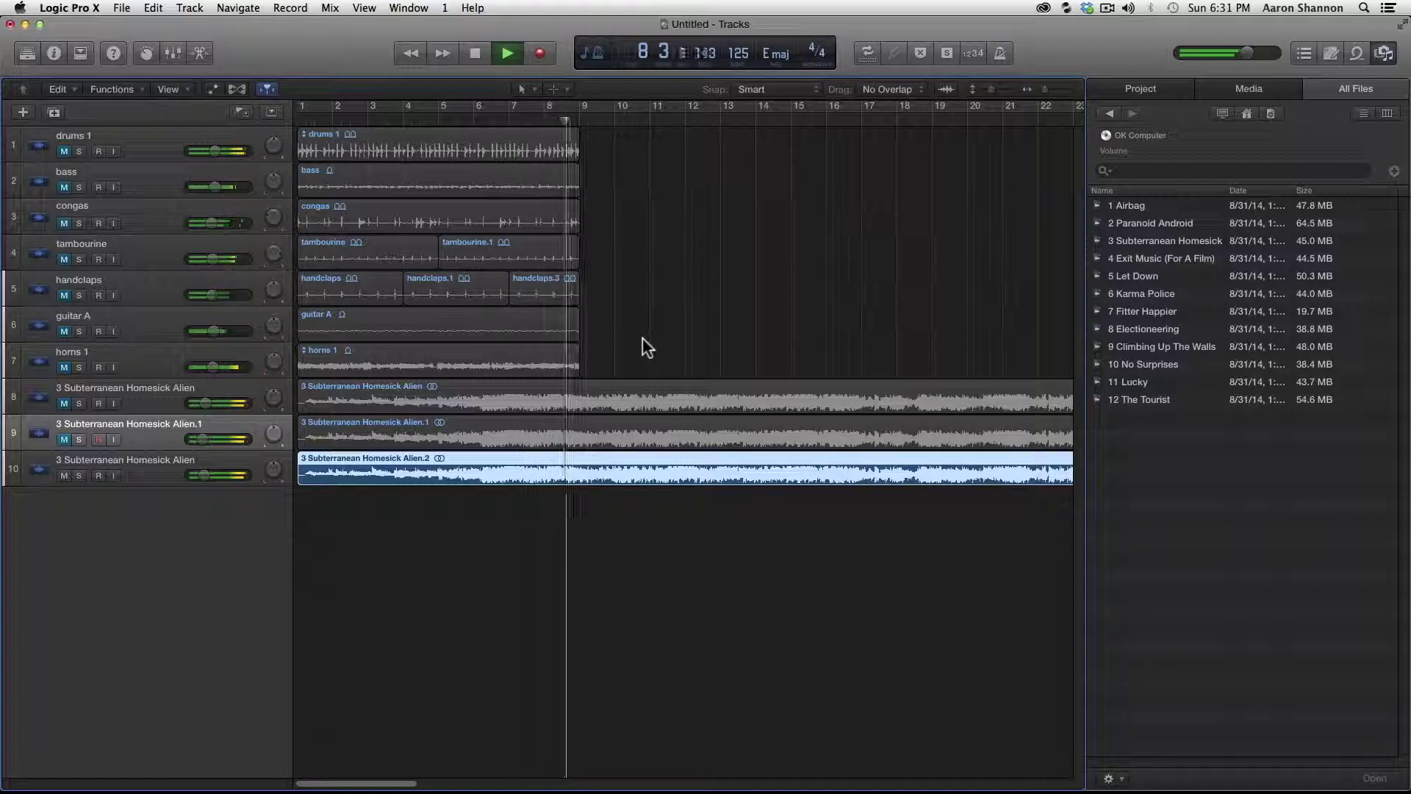
key(space)
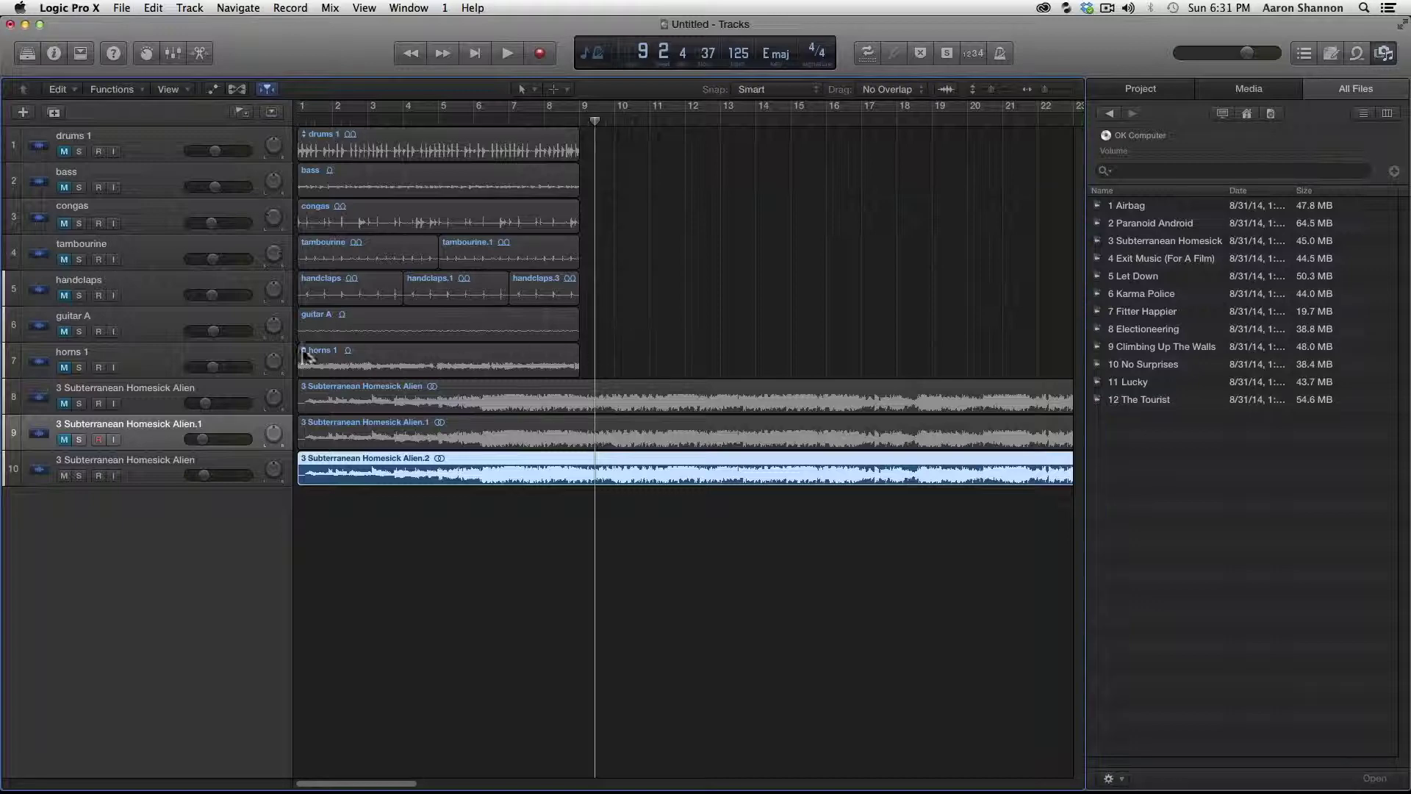
click(63, 476)
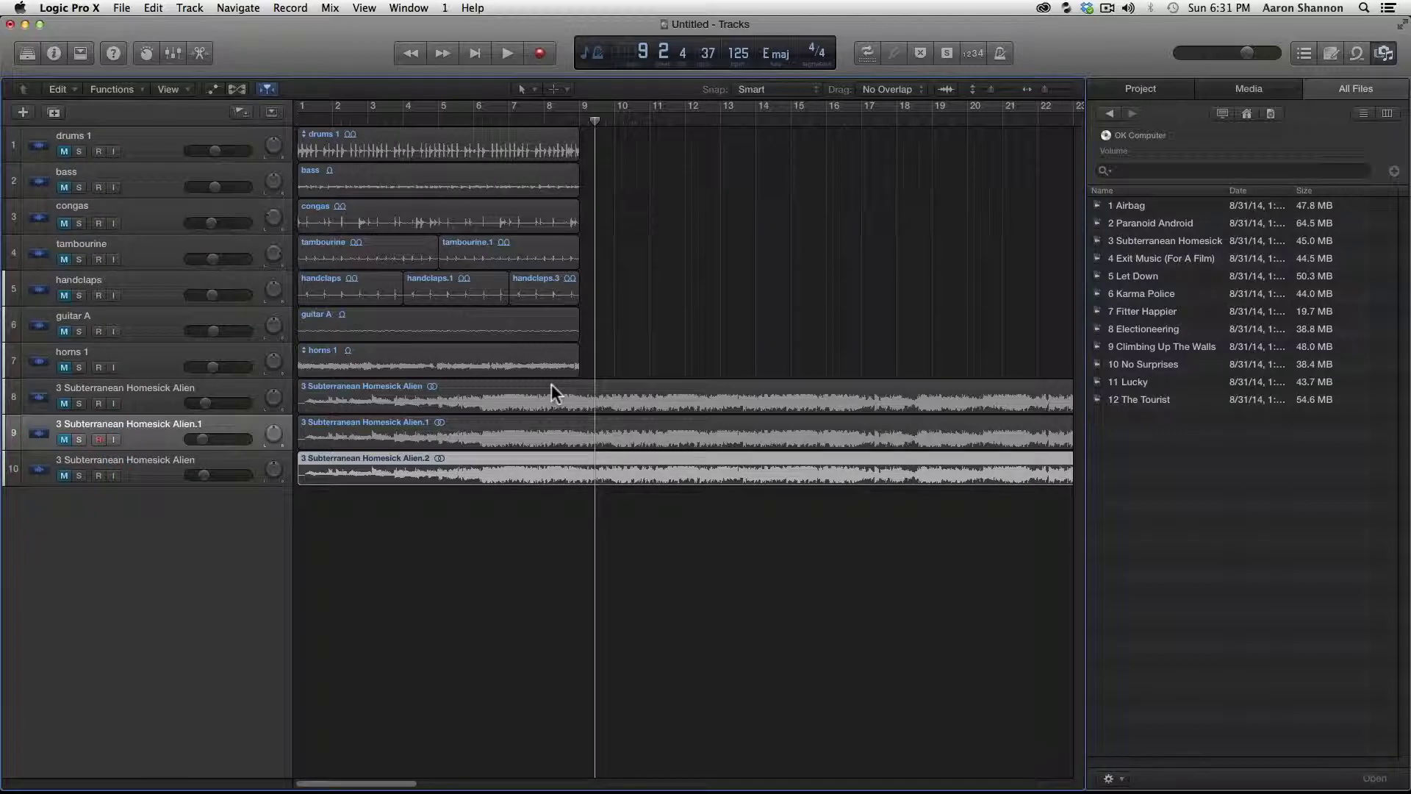
key(super+Tab)
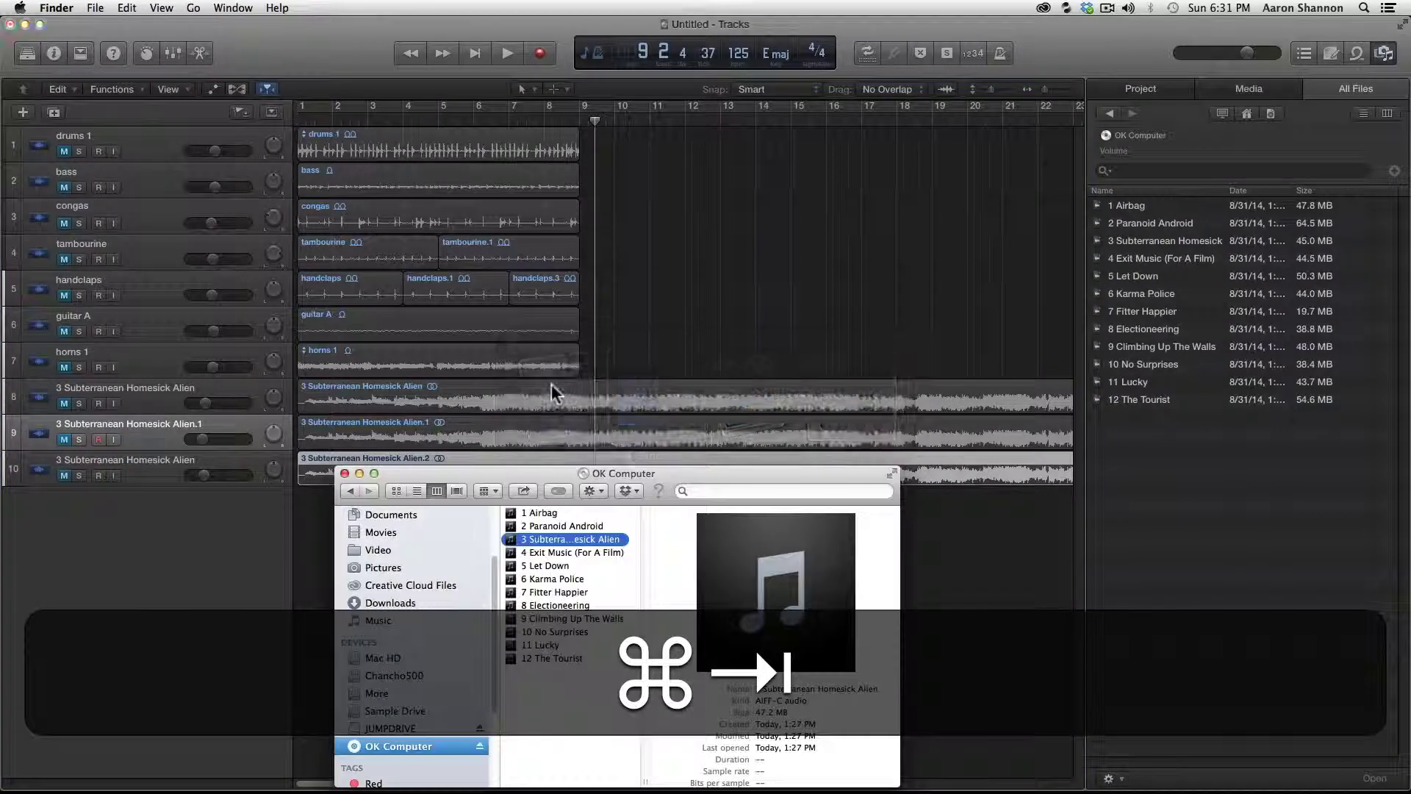
Return to Logic Pro X and choose File > Import > Audio File.
key(super+Tab)
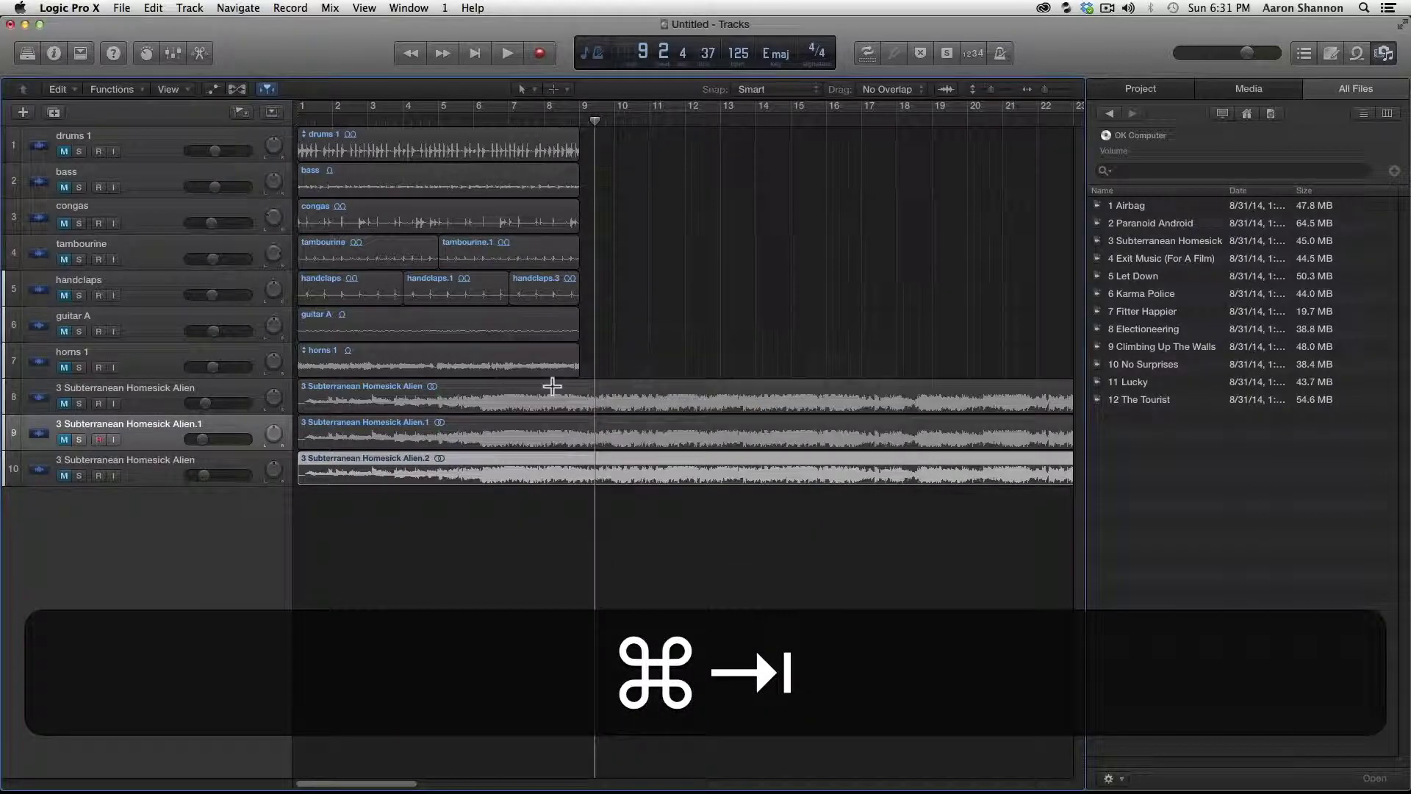
click(122, 7)
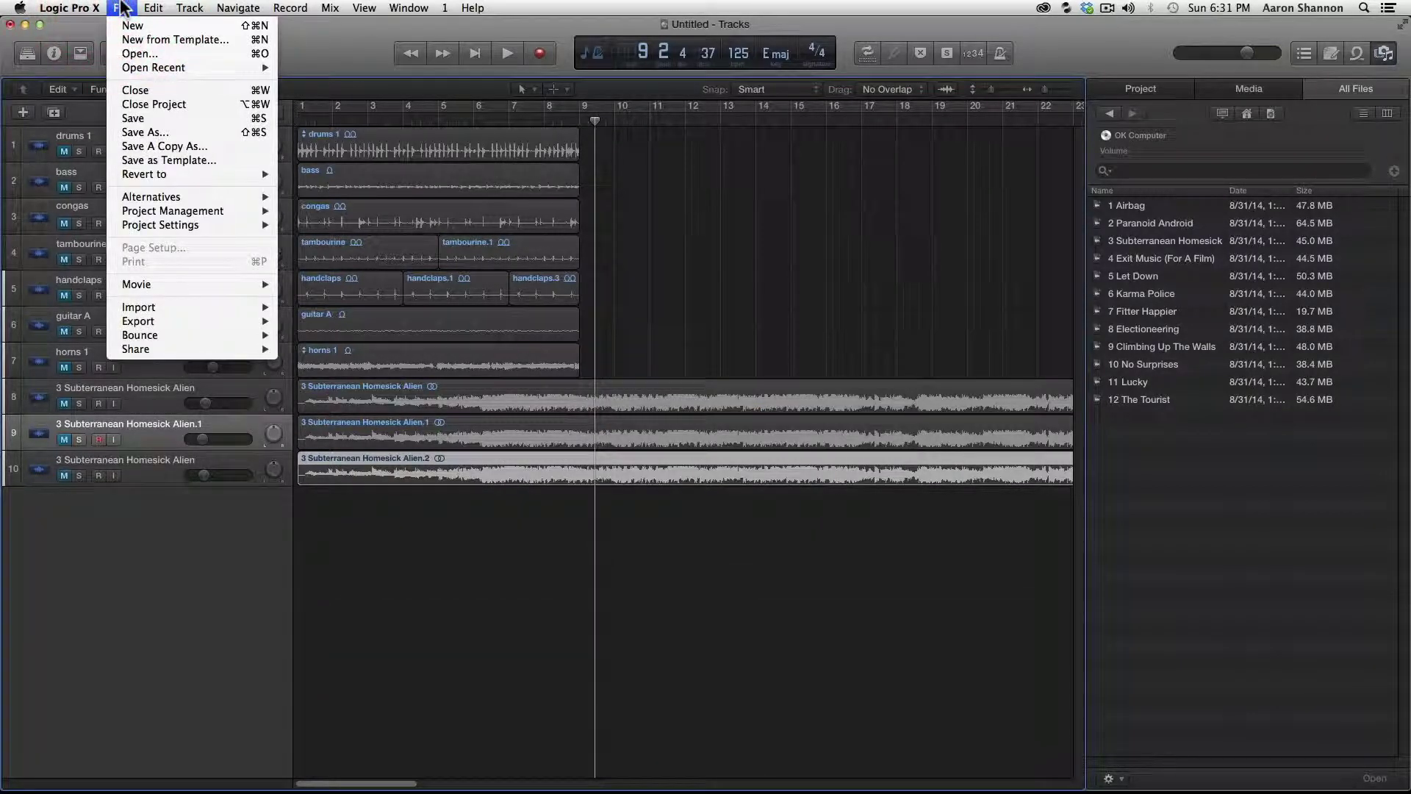
mouse_move(132, 307)
click(348, 327)
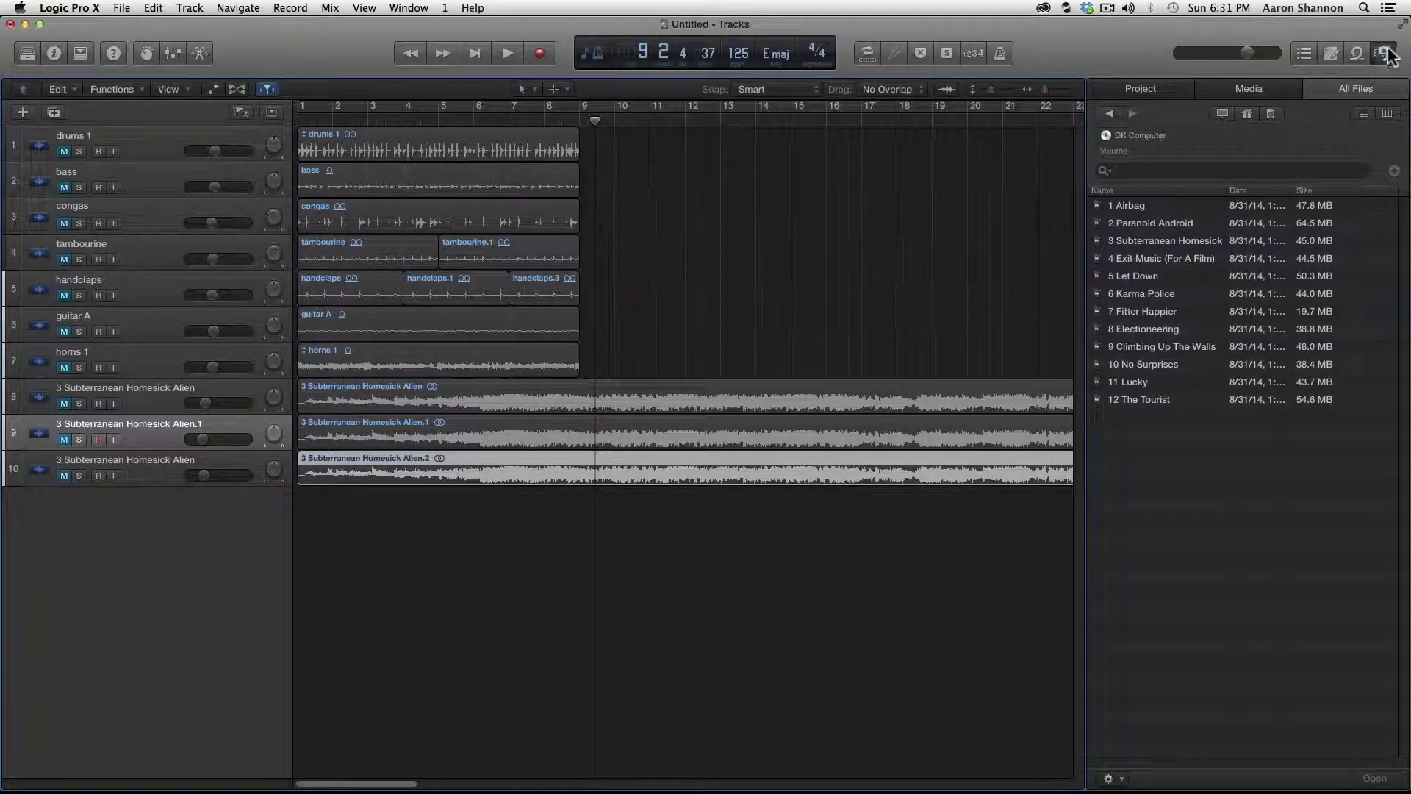
Toggle the Browser off and on, then show the home folder in All Files.
click(1385, 53)
click(1385, 53)
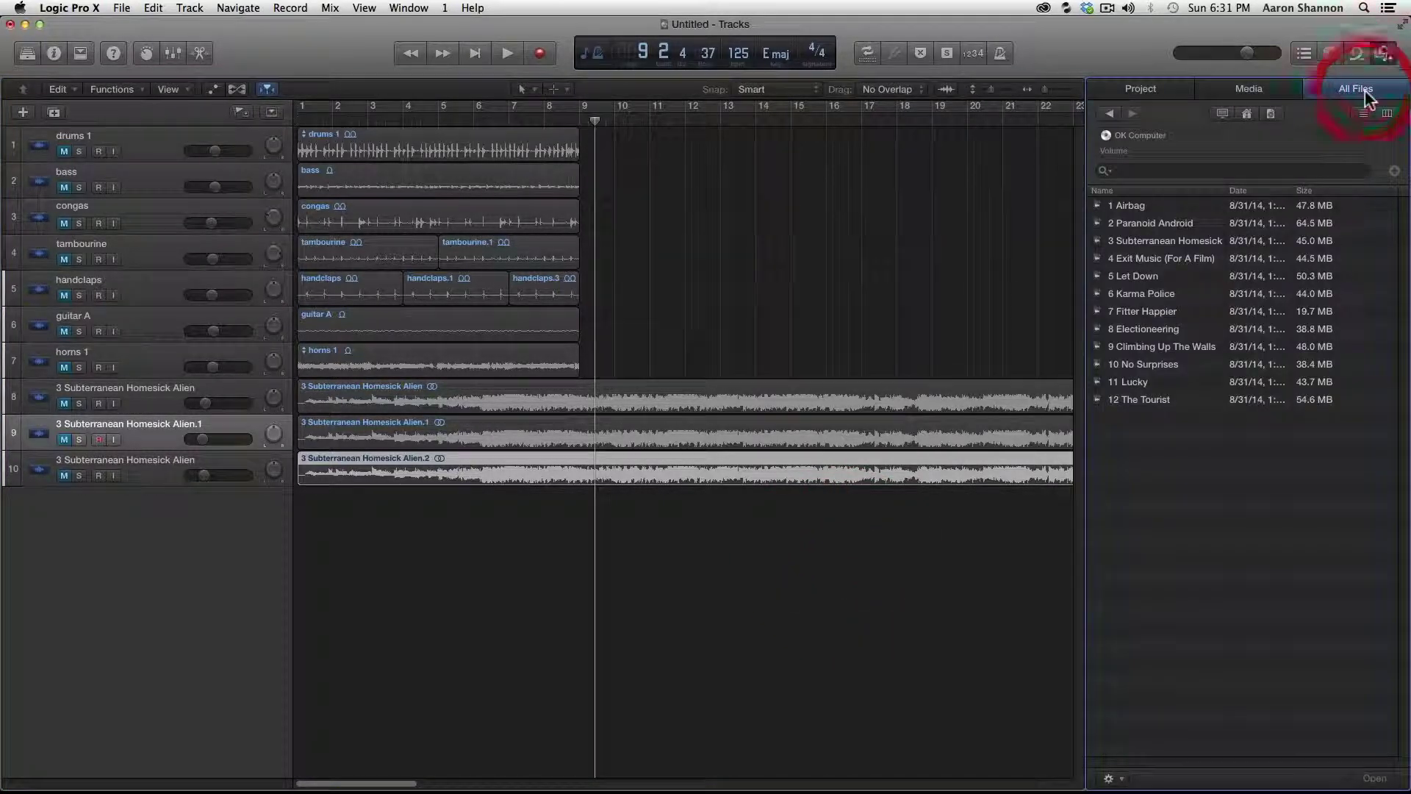
click(1246, 112)
click(1242, 111)
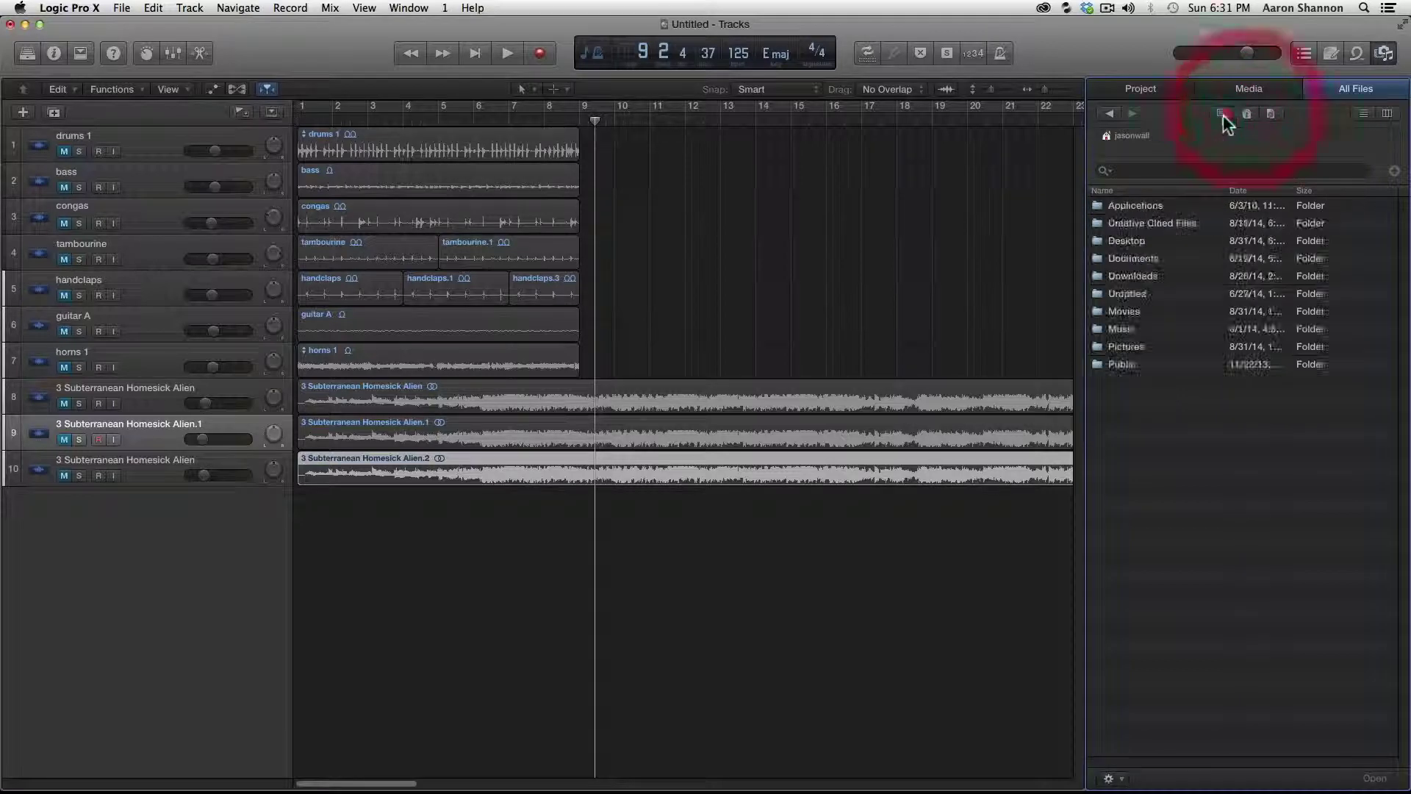